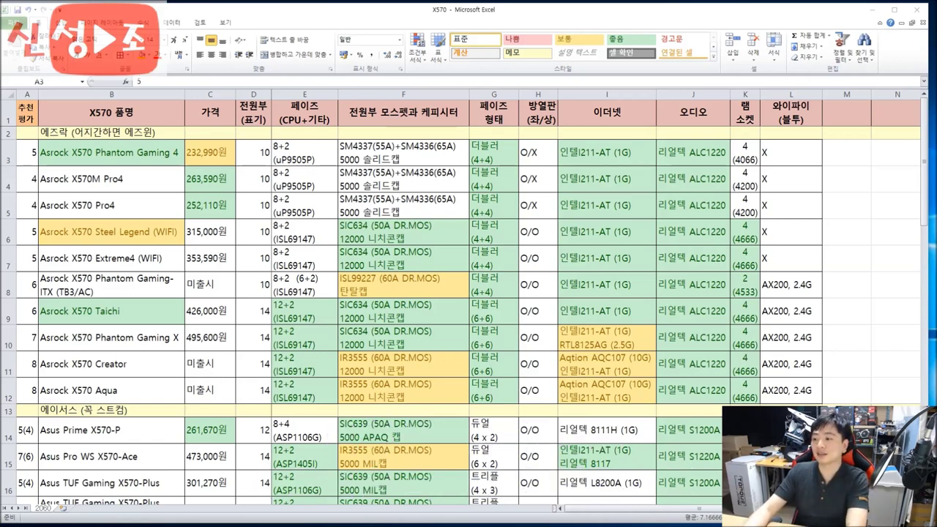
Switch to Chrome and examine the Level1Techs AMD X570 VRM Wiki tables and the premiumbuilds X570 Motherboard VRM Comparison Chart
key("alt+Tab")
left_click(339, 49)
scroll(510, 243, "down", 5)
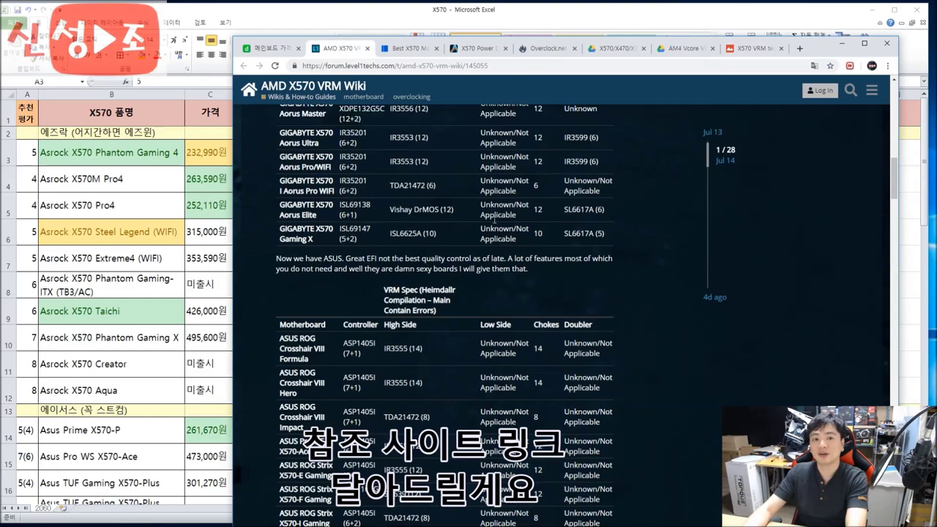
scroll(510, 243, "up", 5)
left_click(410, 48)
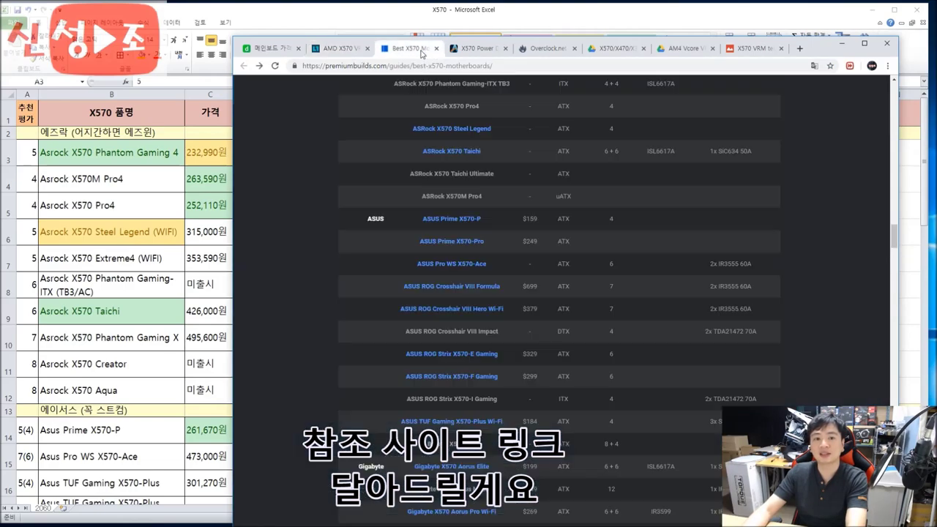
scroll(571, 238, "down", 1)
scroll(571, 220, "up", 5)
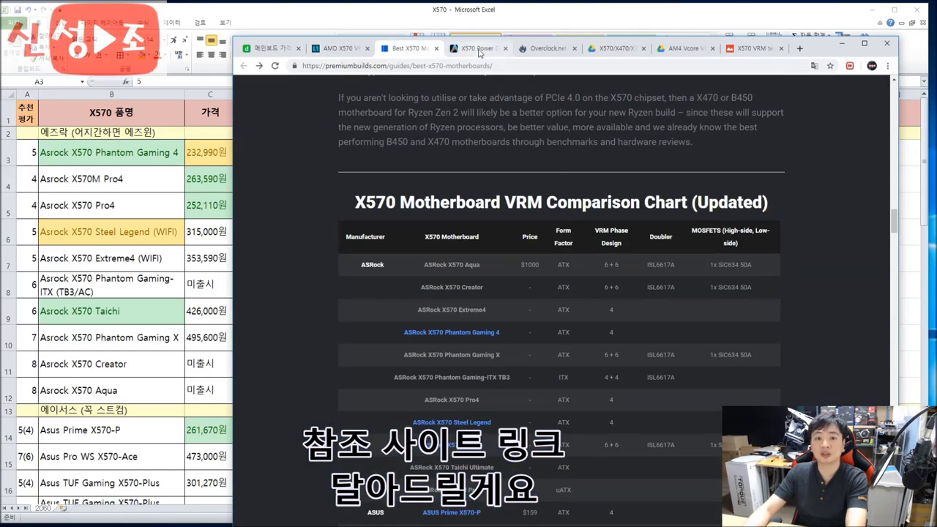
Examine the X570 power delivery table on AnandTech and the board phase list in the Overclock.net forum post
left_click(477, 49)
scroll(644, 251, "down", 4)
scroll(644, 251, "up", 5)
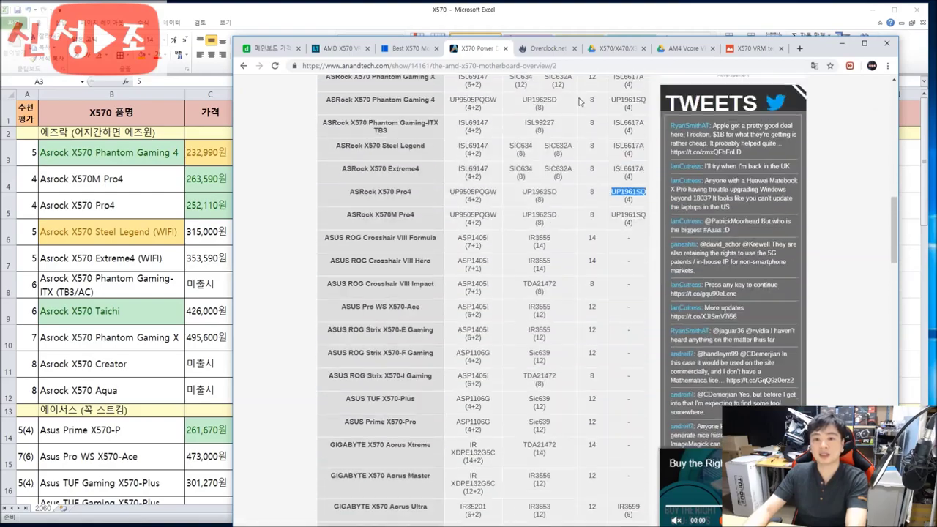
left_click(547, 48)
scroll(645, 233, "down", 3)
scroll(647, 238, "down", 3)
scroll(647, 238, "up", 6)
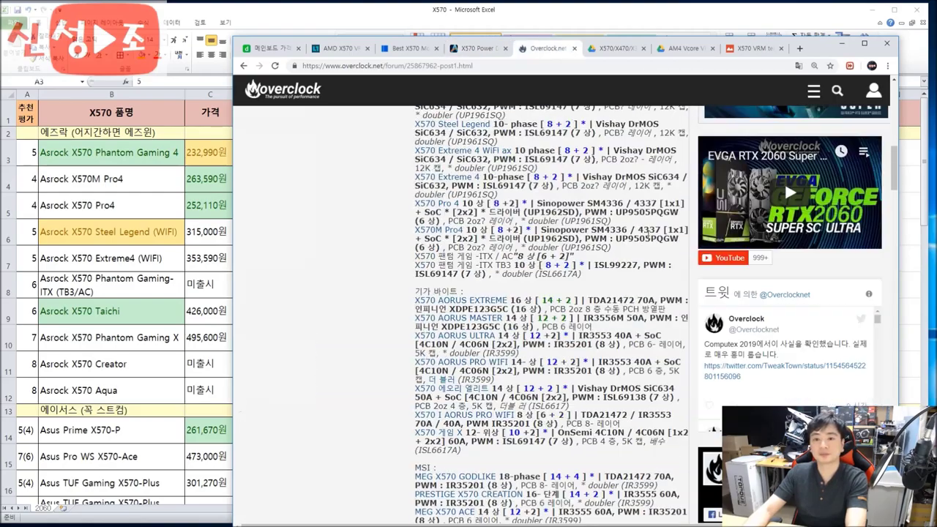
Examine the AM4 motherboard comparison sheet, the AM4 Vcore VRM sheet and the X570 VRM temp.png chart, and return to the X570 workbook
left_click(613, 48)
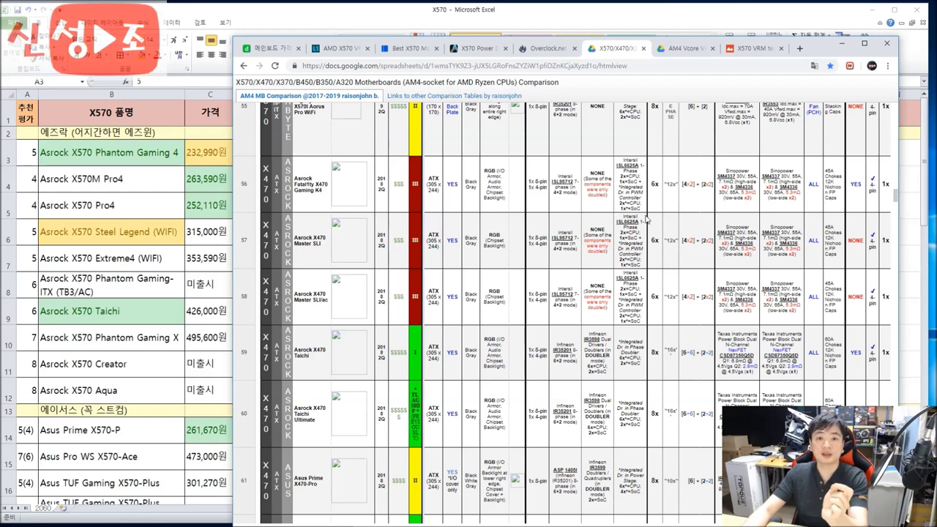
scroll(647, 218, "down", 3)
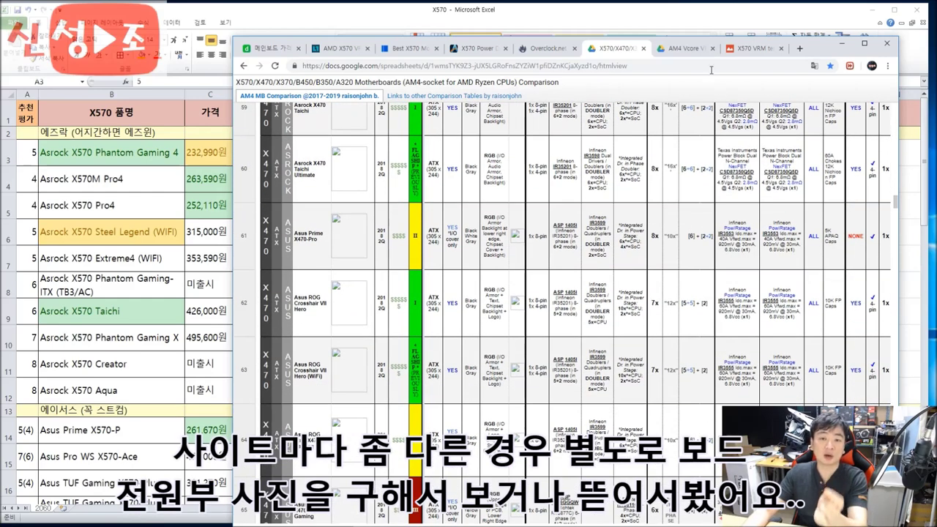
left_click(692, 49)
scroll(706, 179, "down", 3)
scroll(710, 185, "up", 7)
left_click(756, 49)
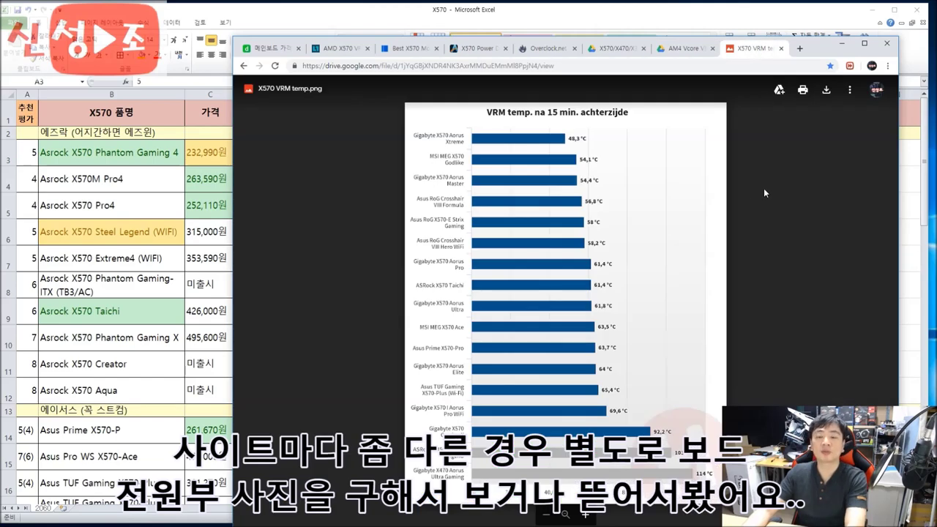
left_click(843, 44)
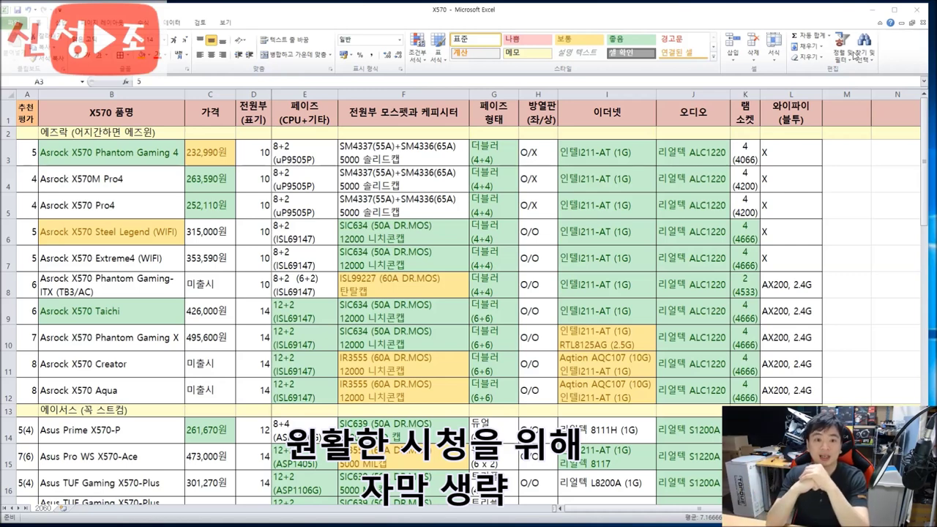
Highlight all the ASRock board rows, A3:L12, and look over the boards listed below them
left_click(78, 181)
left_click_drag(33, 157, 790, 381)
scroll(569, 348, "down", 3)
scroll(569, 348, "up", 3)
scroll(569, 348, "down", 4)
scroll(569, 347, "up", 4)
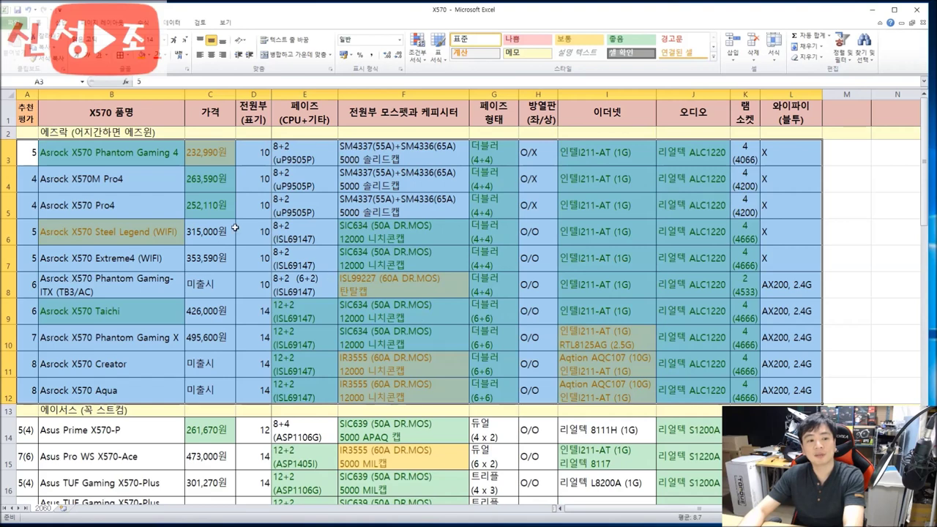
Point out the Asrock X570 Phantom Gaming 4, Steel Legend (WIFI), Taichi and X570M Pro4 entries in the product name column
left_click(228, 219)
left_click(112, 150)
left_click(127, 231)
left_click(130, 306)
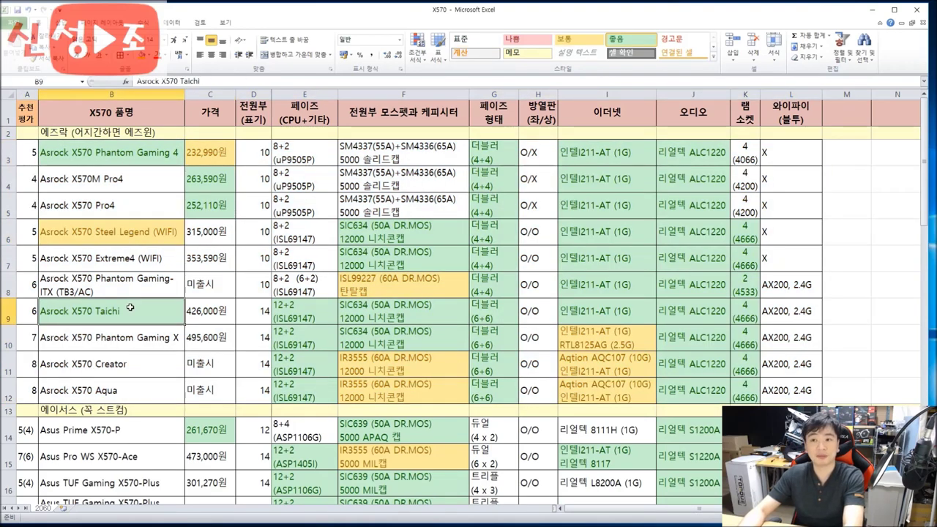
left_click(82, 178)
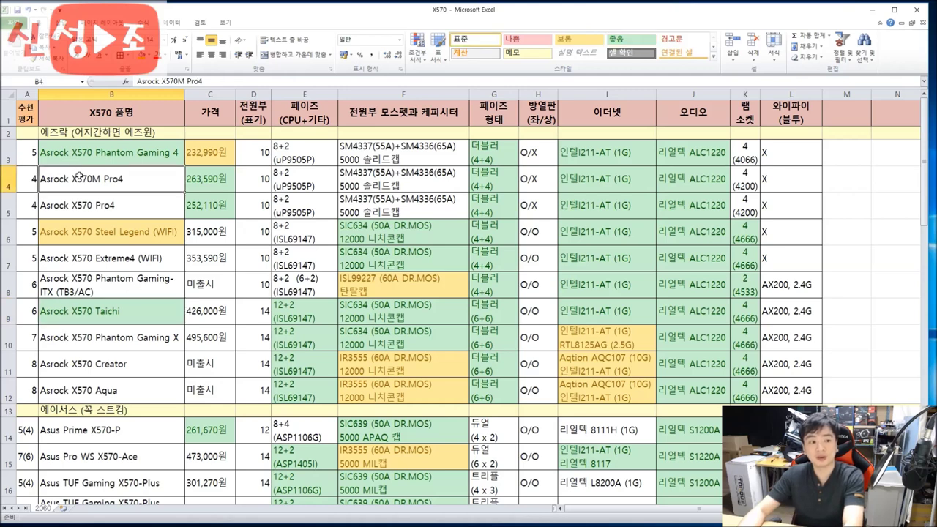
Review the Asrock X570 Phantom Gaming 4 row, checking its CPU phases, MOSFET and capacitor details, and price
left_click_drag(31, 153, 784, 158)
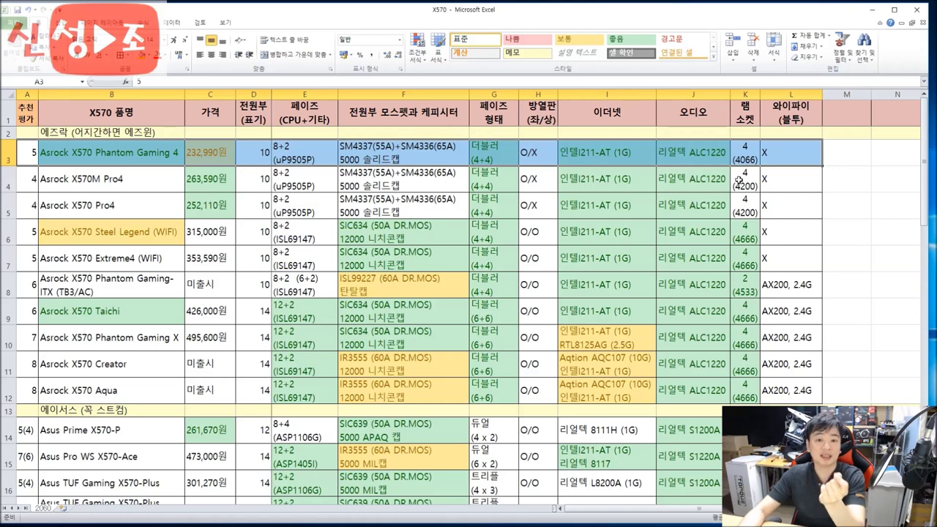
left_click(376, 164)
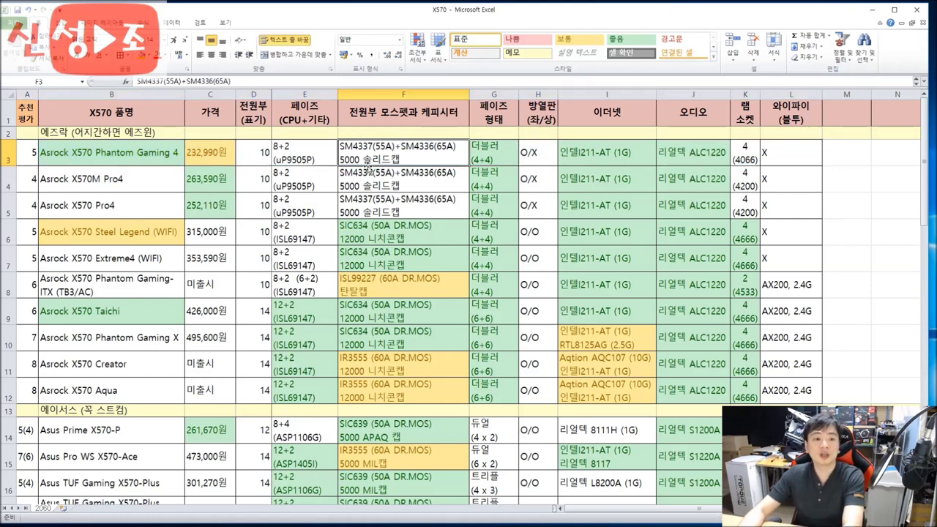
double_click(278, 147)
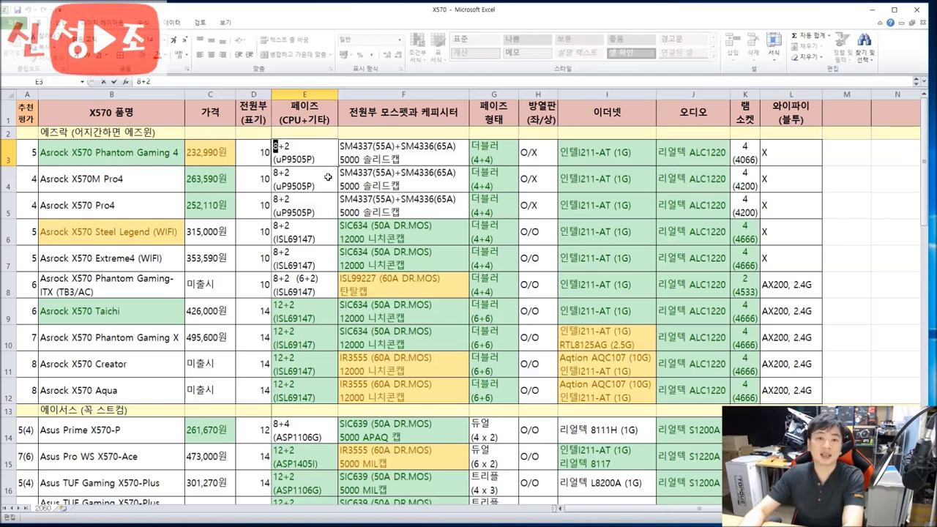
left_click(394, 163)
left_click(26, 156)
left_click_drag(26, 156, 806, 156)
left_click(218, 161)
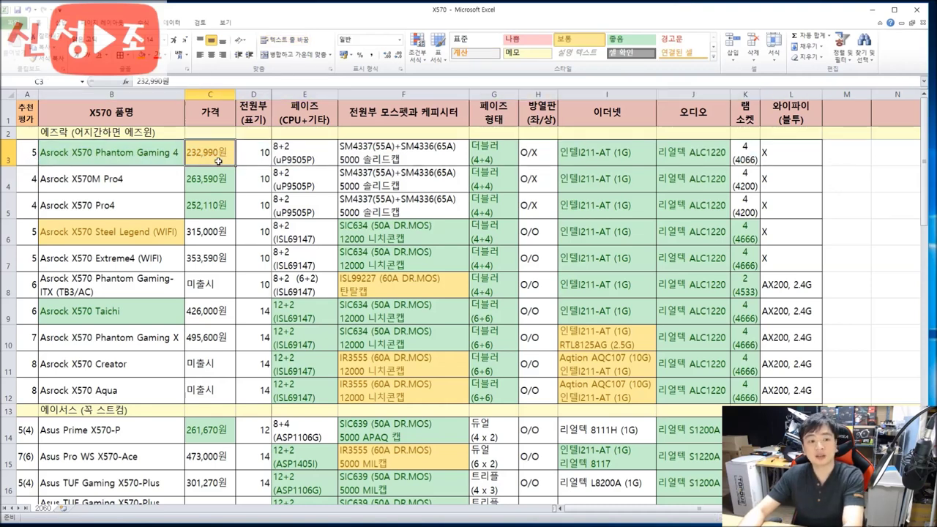
Inspect the Phantom Gaming 4 MOSFET and capacitor cell, highlighting the MOSFET text and the capacitor line inside it
double_click(194, 160)
left_click(402, 205)
left_click(382, 159)
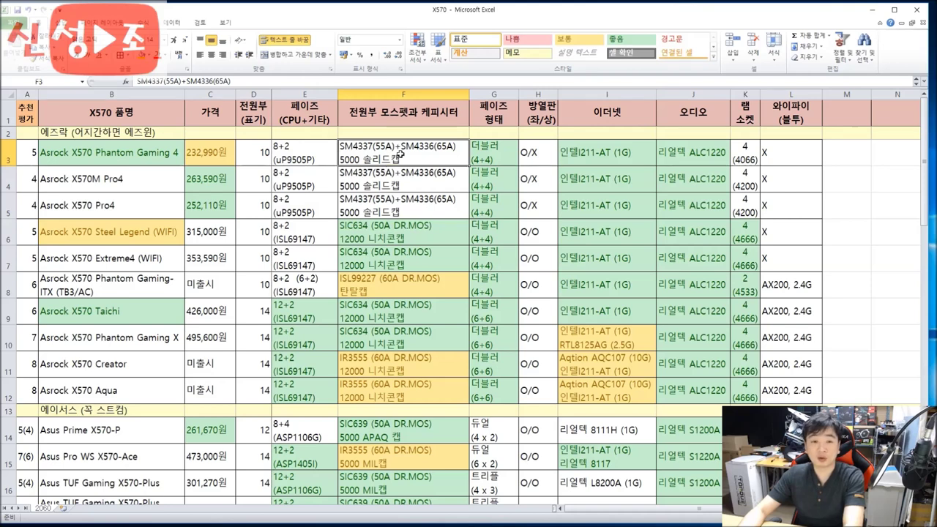
double_click(403, 155)
left_click_drag(403, 155, 342, 145)
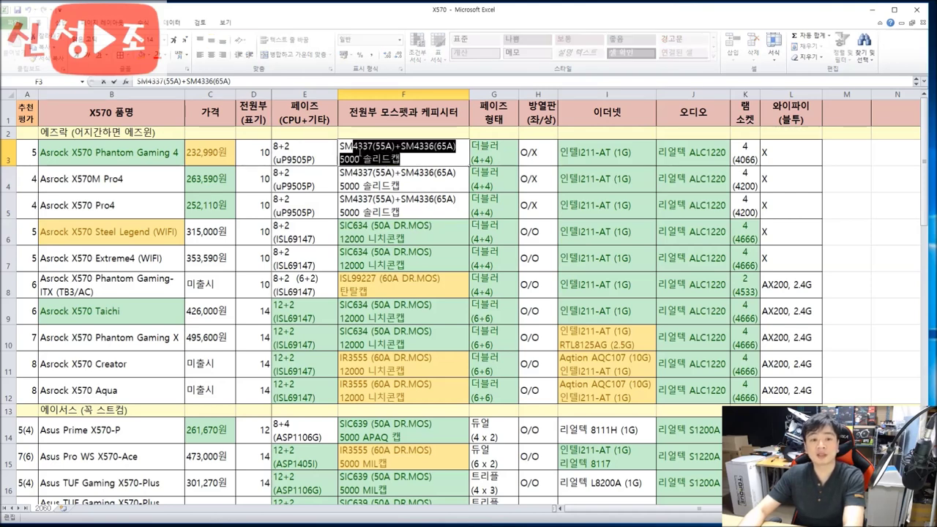
left_click(442, 162)
left_click_drag(394, 159, 422, 196)
left_click(422, 197)
double_click(409, 163)
left_click_drag(404, 160, 324, 164)
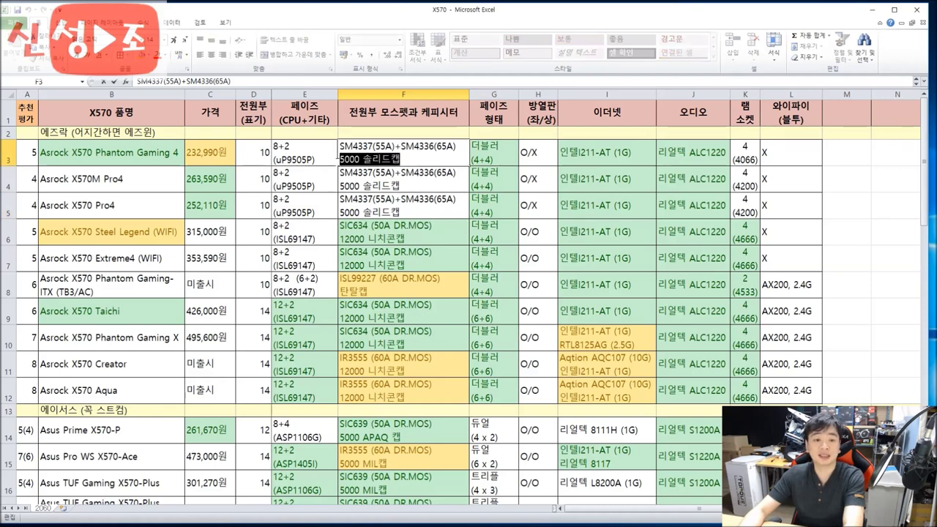
Compare the heatsink column from the Phantom Gaming 4 down to row 15, and check that board's Ethernet entry
left_click(523, 162)
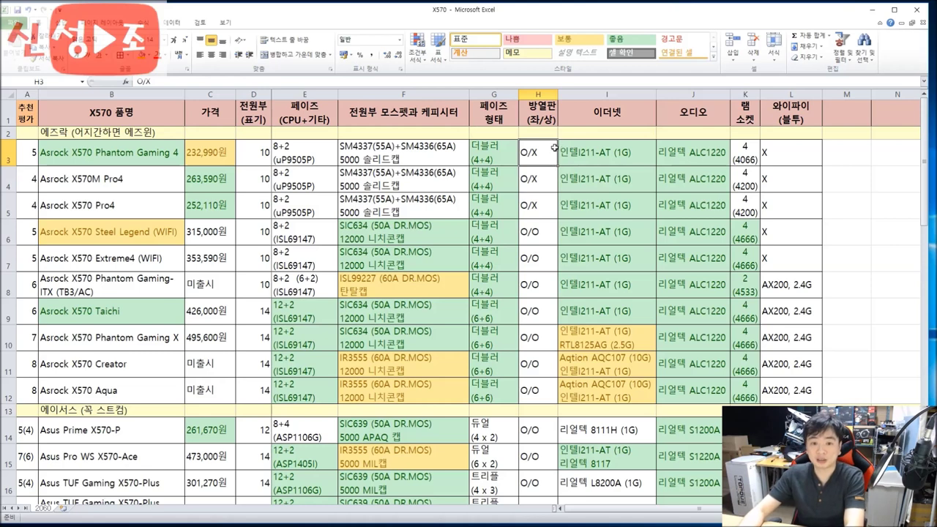
left_click_drag(554, 148, 539, 458)
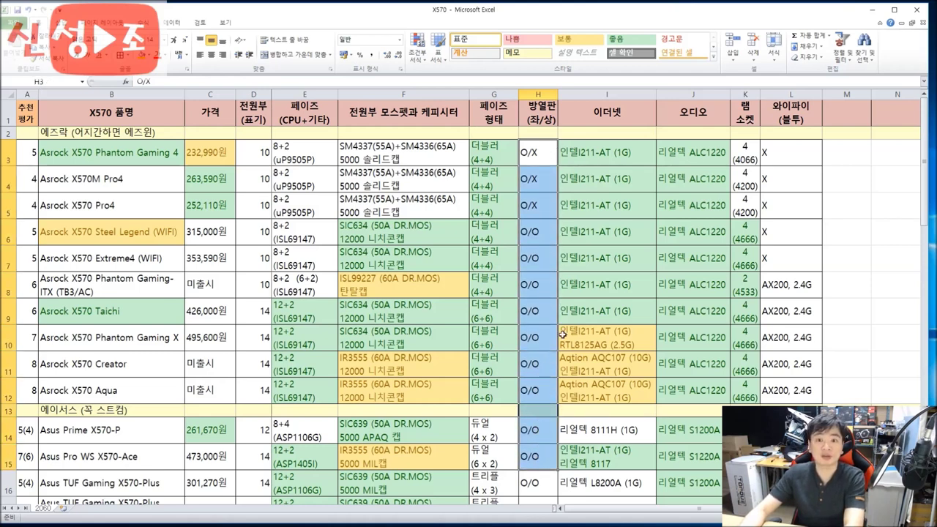
left_click(628, 161)
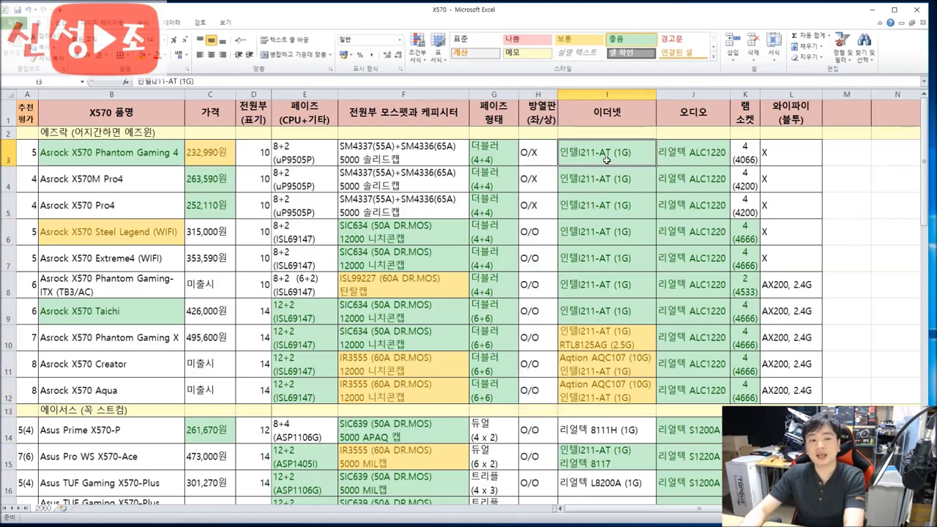
Highlight the Phantom Gaming 4 row from rating to Wi-Fi, pointing out its Ethernet, audio and RAM slot entries and product name
left_click_drag(28, 150, 732, 156)
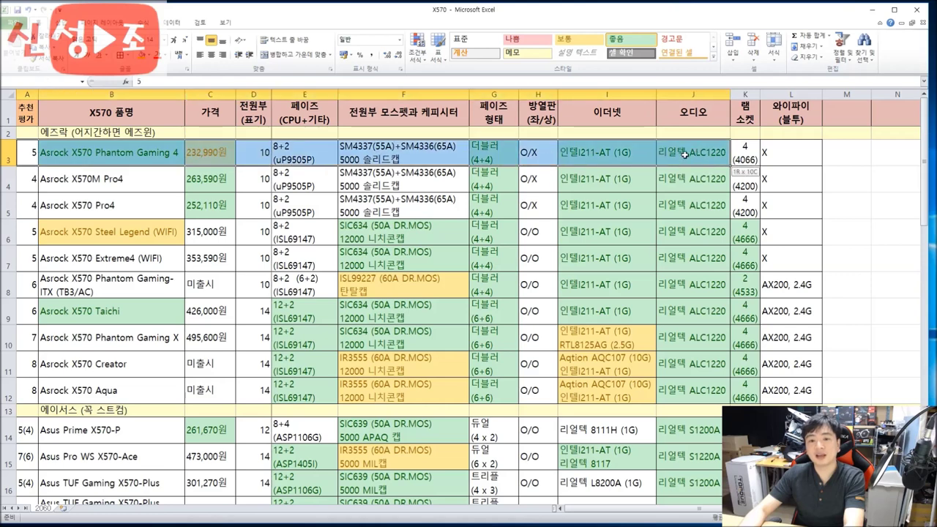
left_click(599, 156)
left_click_drag(846, 155, 661, 152)
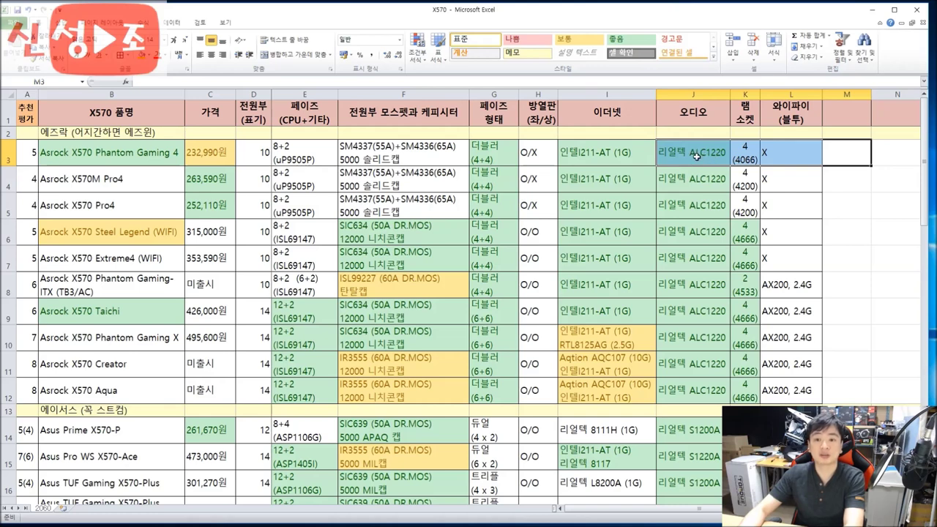
left_click_drag(780, 155, 29, 152)
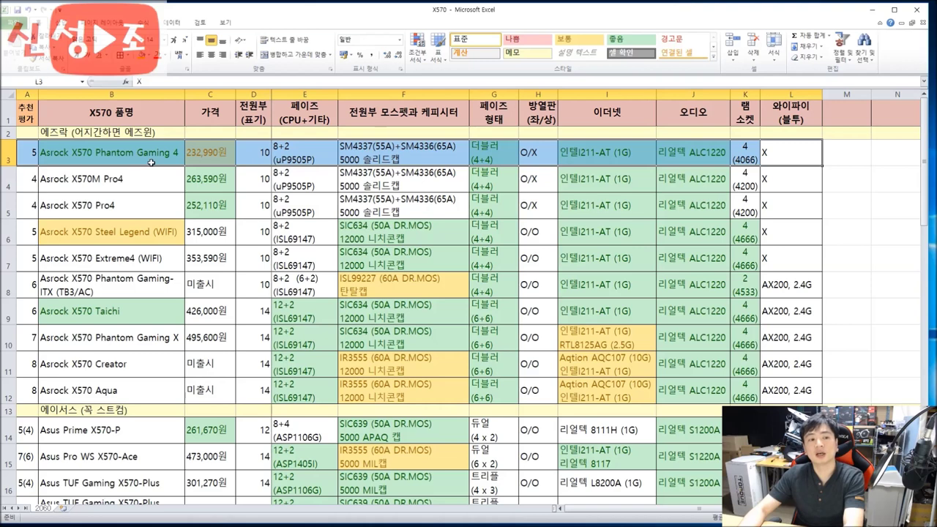
left_click(150, 157)
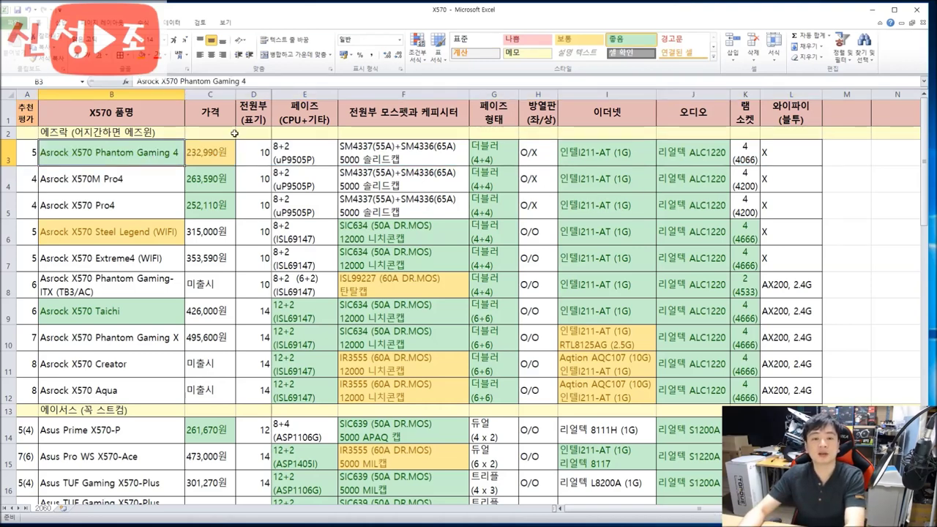
left_click_drag(851, 150, 33, 151)
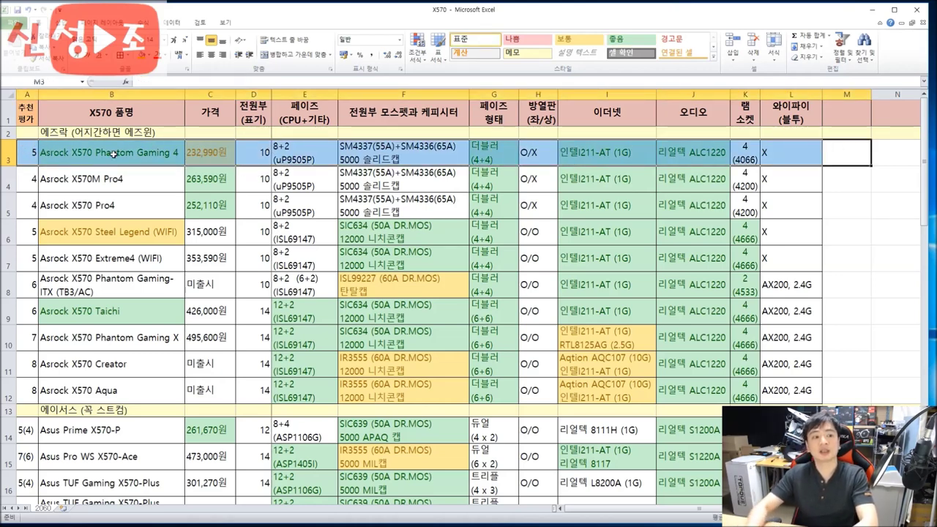
Highlight the Asrock X570M Pro4 and X570 Pro4 rows and check both boards' prices
left_click(32, 177)
left_click_drag(32, 178, 779, 211)
left_click(207, 182)
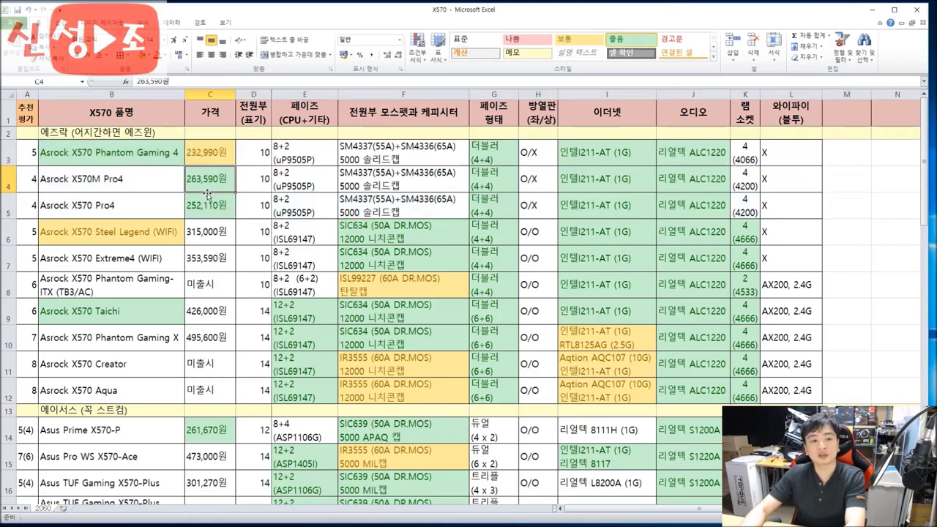
left_click(193, 209)
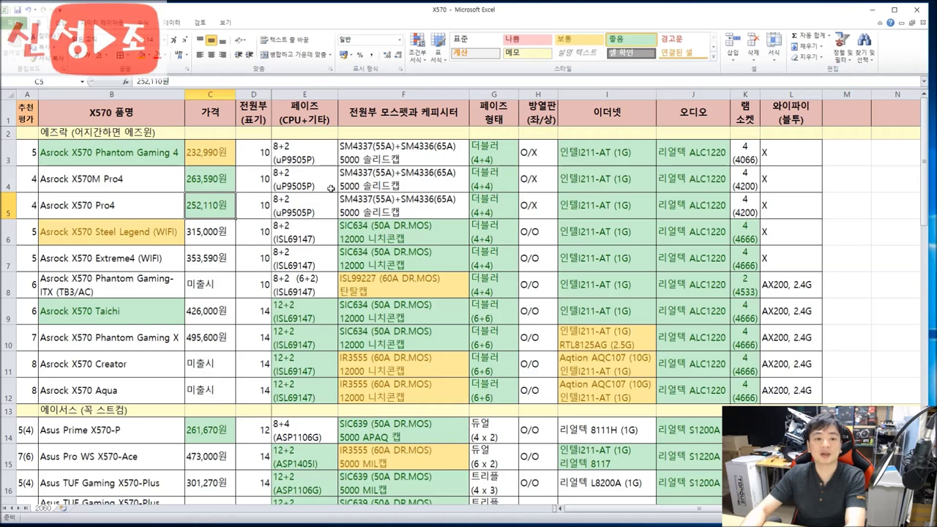
Compare the Phantom Gaming 4, X570M Pro4 and X570 Pro4 rows across power delivery, heatsink, Ethernet and RAM slot columns
left_click_drag(50, 154, 435, 208)
left_click_drag(357, 153, 487, 204)
left_click_drag(553, 154, 541, 208)
left_click_drag(619, 152, 619, 209)
left_click_drag(805, 209, 28, 159)
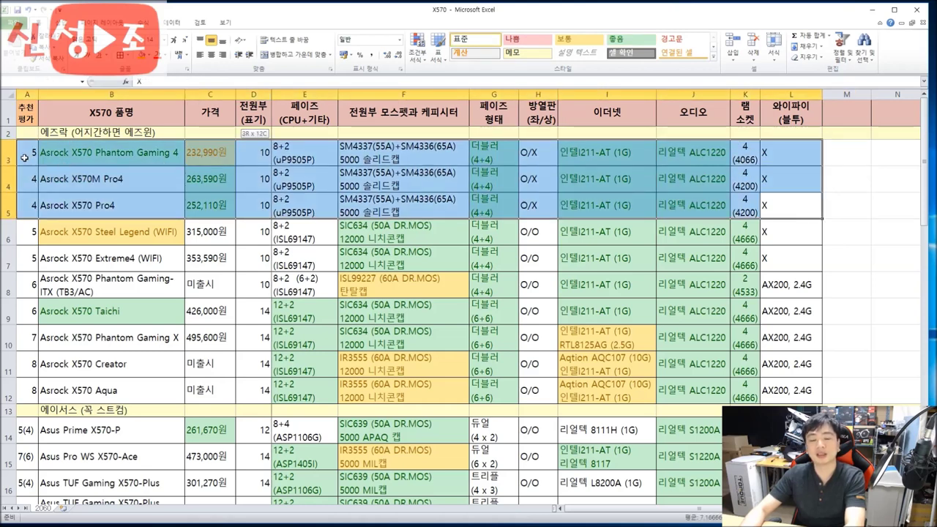
left_click(751, 180)
left_click_drag(849, 206, 86, 213)
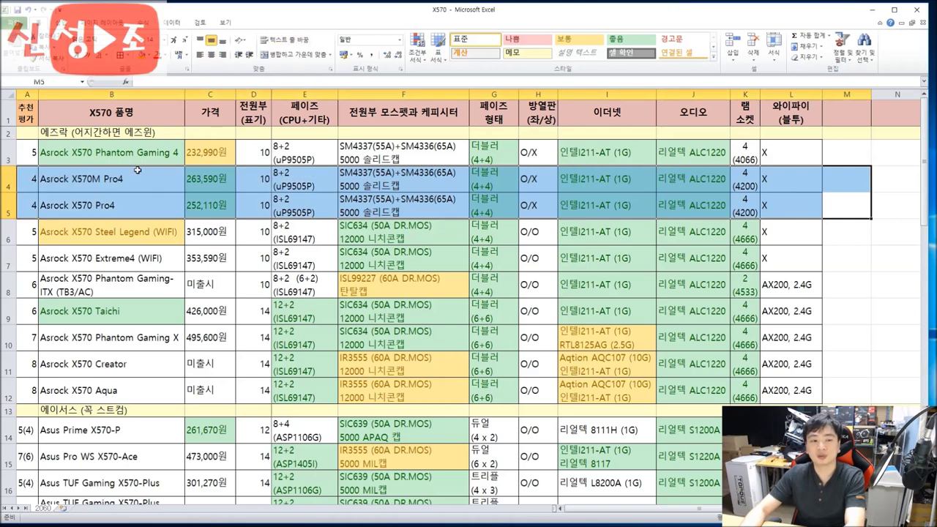
Review the Asrock X570 Steel Legend (WIFI) row, checking its Wi-Fi entry, price, phases, and MOSFET and capacitor details
left_click(169, 241)
left_click_drag(29, 232, 774, 230)
left_click(768, 233)
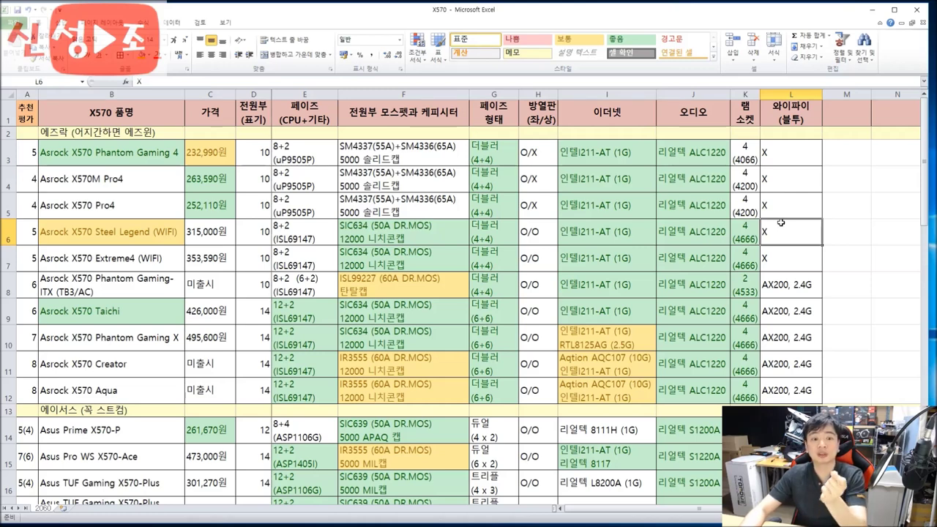
left_click_drag(861, 232, 24, 231)
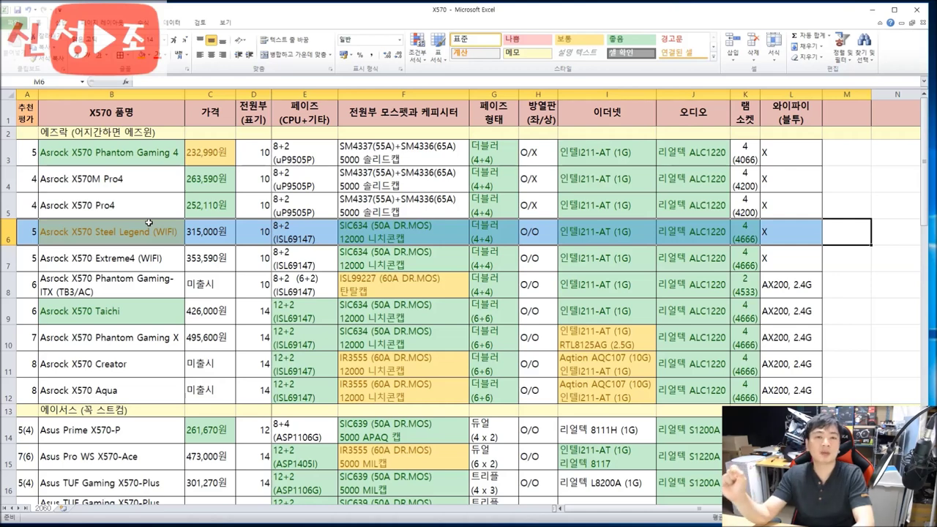
left_click(198, 232)
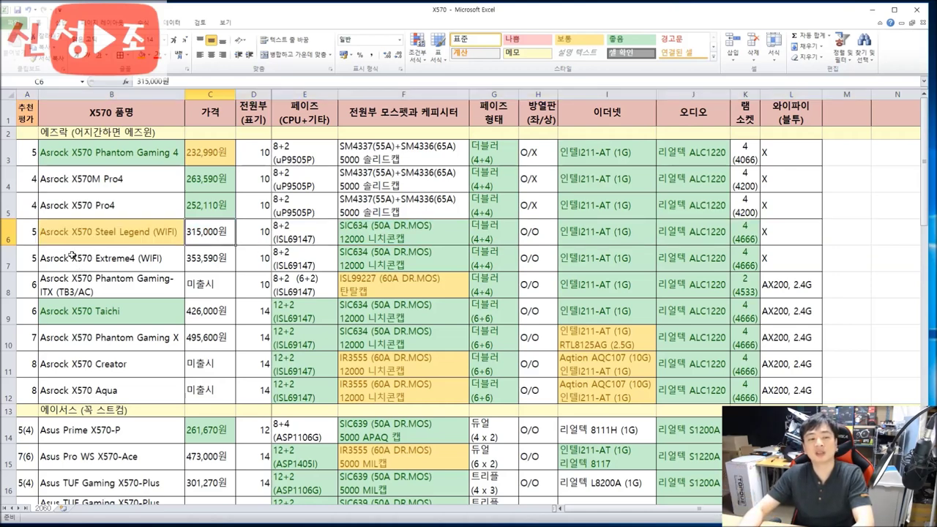
left_click_drag(32, 235, 311, 237)
left_click(403, 238)
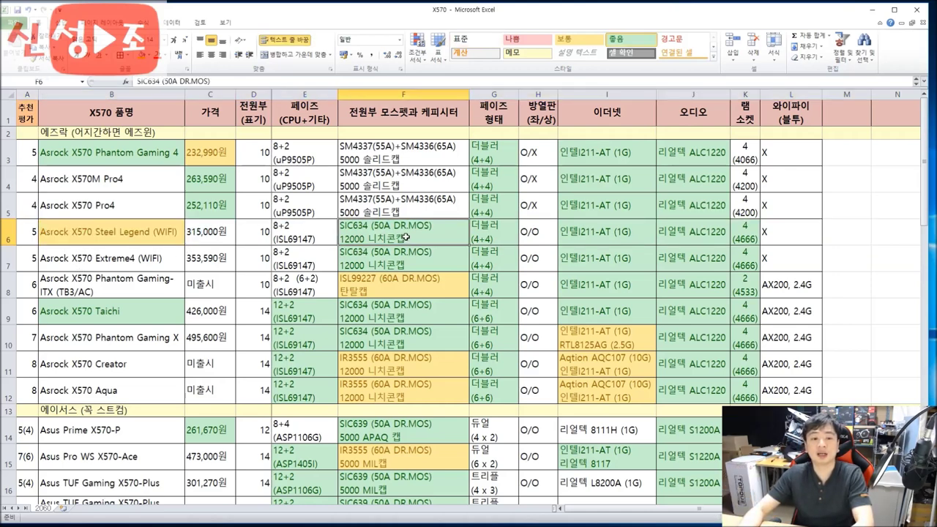
Compare the Asrock X570 Steel Legend (WIFI) and X570 Extreme4 (WIFI) rows, checking the Extreme4's name and price
left_click_drag(809, 229, 84, 231)
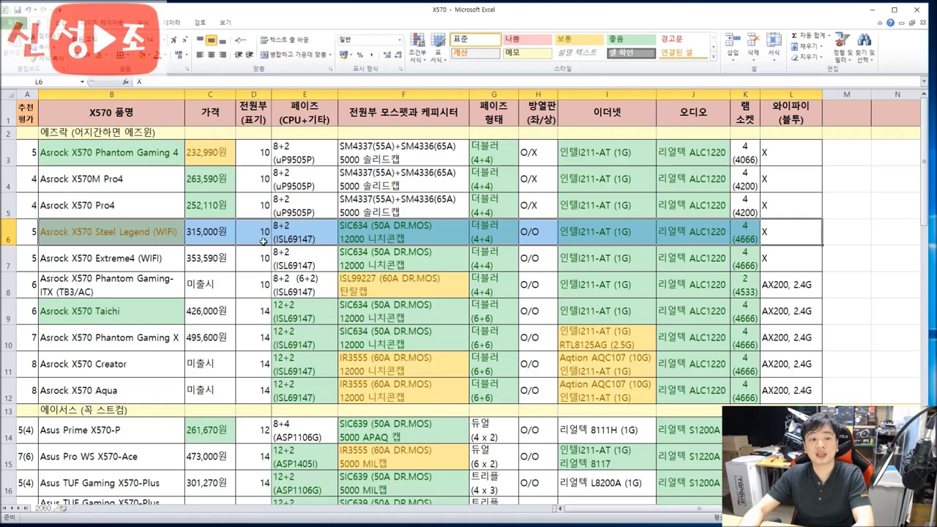
left_click_drag(29, 237, 818, 240)
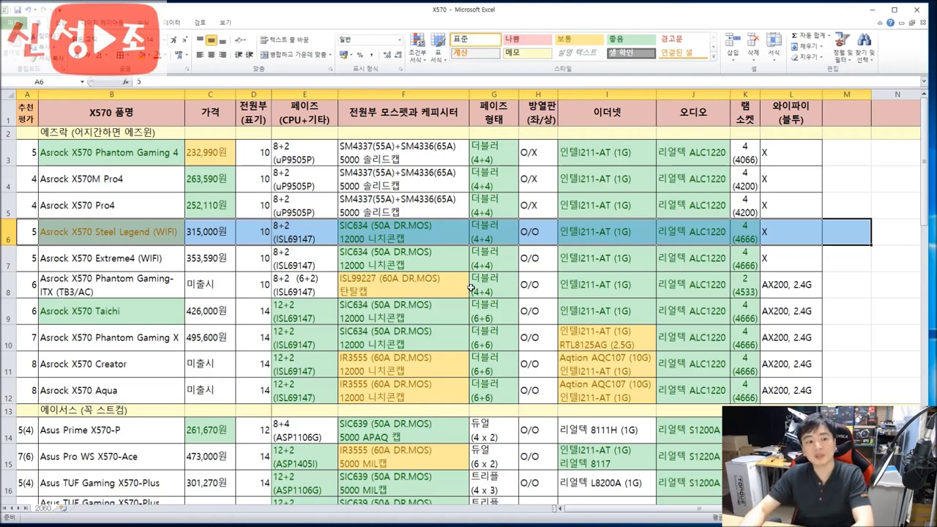
left_click_drag(29, 258, 772, 256)
left_click_drag(37, 234, 766, 256)
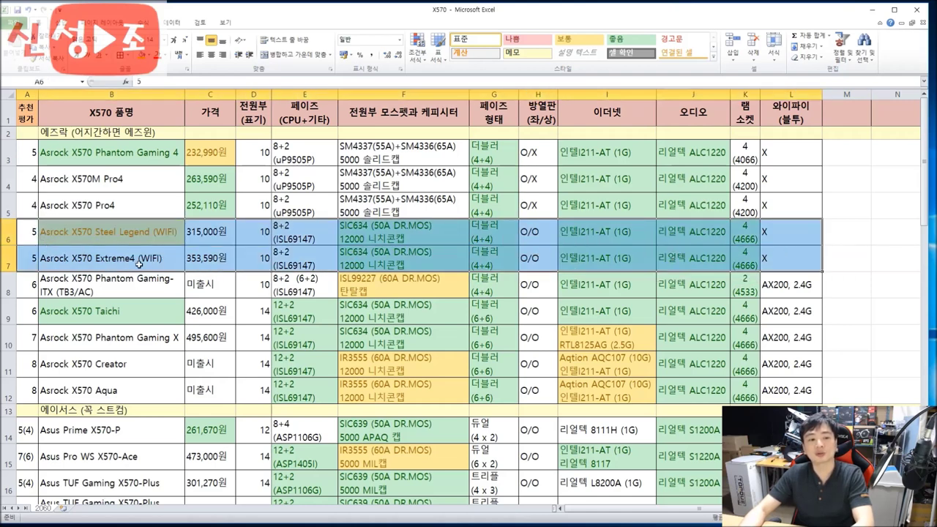
left_click(139, 264)
left_click(199, 265)
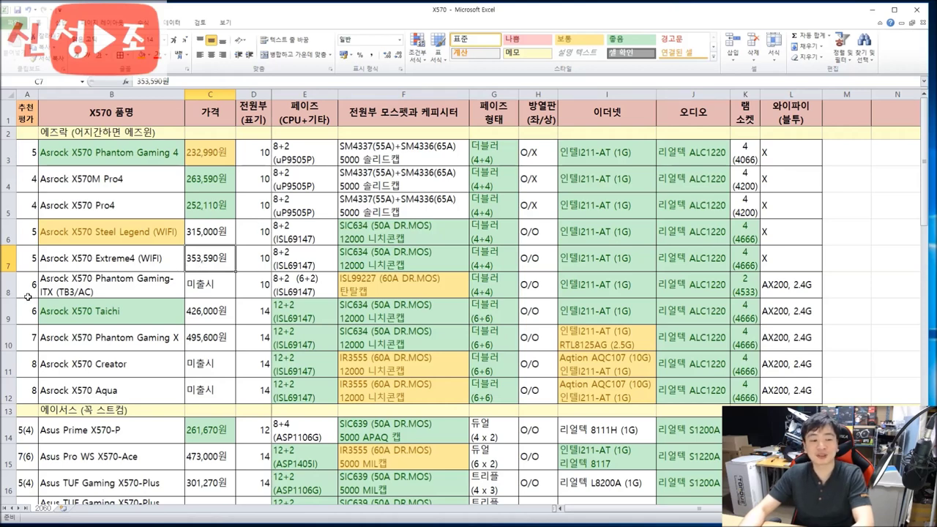
Review the Asrock X570 Phantom Gaming-ITX (TB3/AC) row, checking its price and pointing out the bracketed phase count
left_click_drag(28, 291, 227, 288)
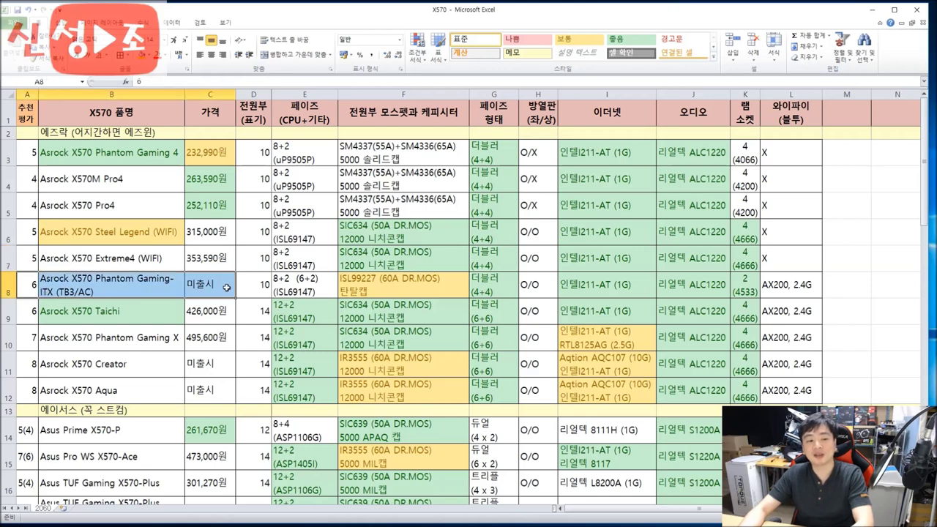
left_click(92, 292)
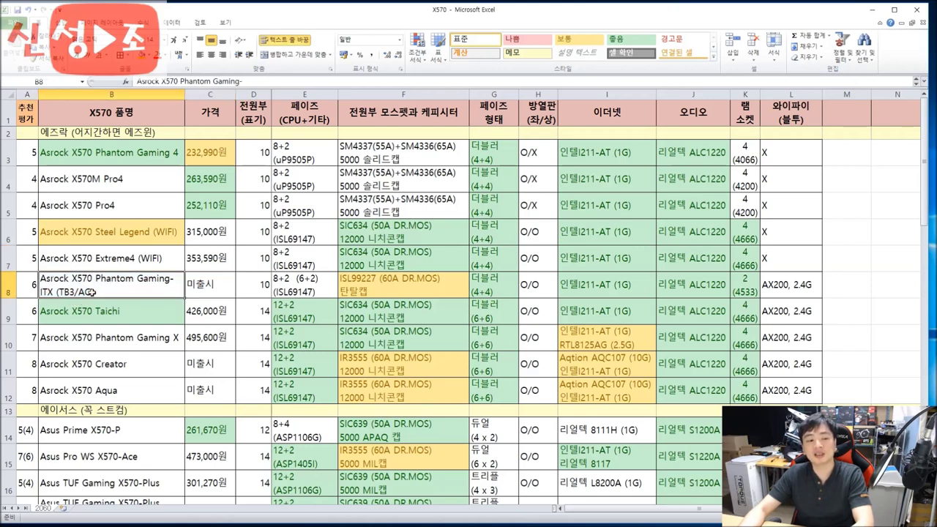
left_click_drag(22, 286, 284, 282)
double_click(284, 282)
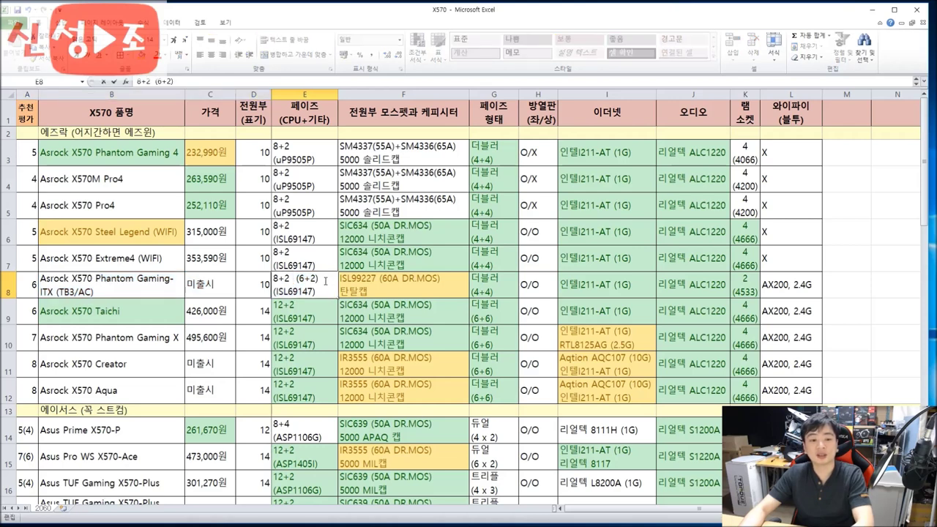
left_click_drag(328, 280, 295, 281)
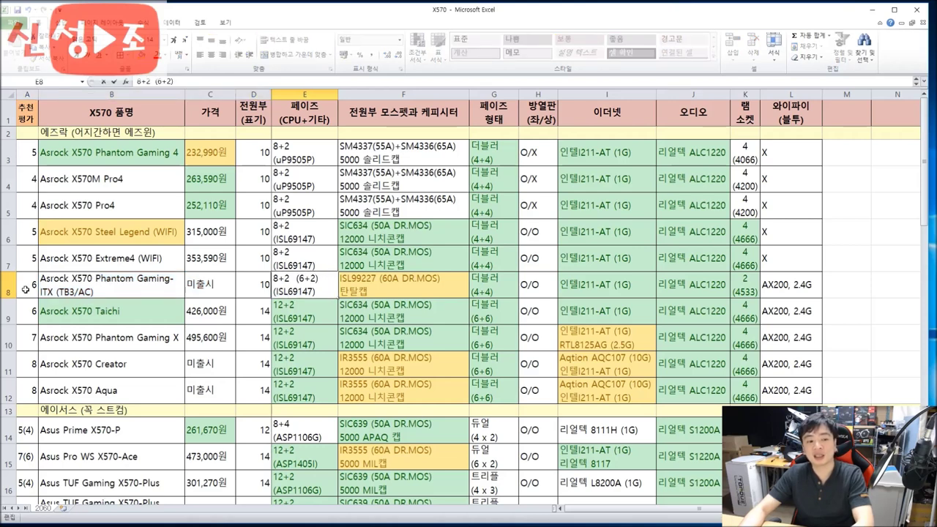
left_click_drag(29, 289, 688, 289)
Highlight the Asrock X570 Taichi row and go through its MOSFET, phase, phase layout, Ethernet, audio and RAM slot cells
left_click(212, 337)
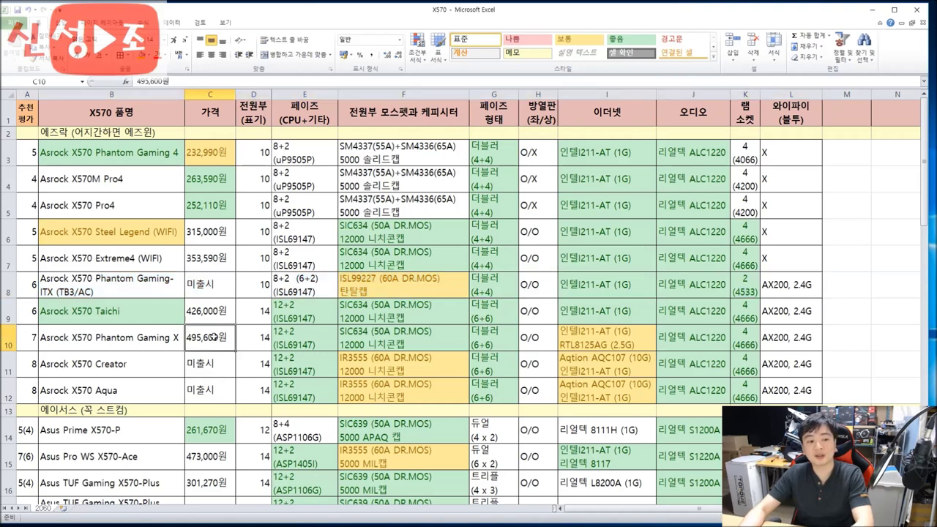
left_click_drag(34, 322, 819, 315)
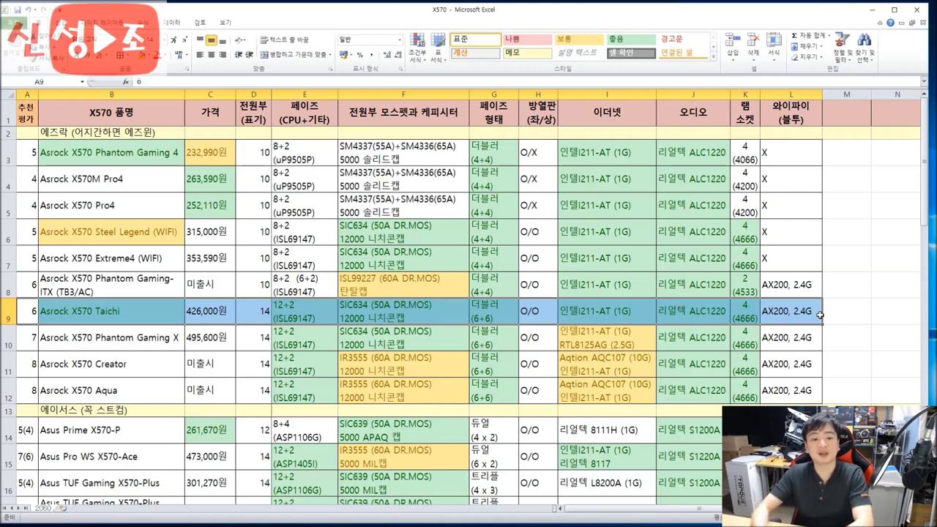
left_click(436, 317)
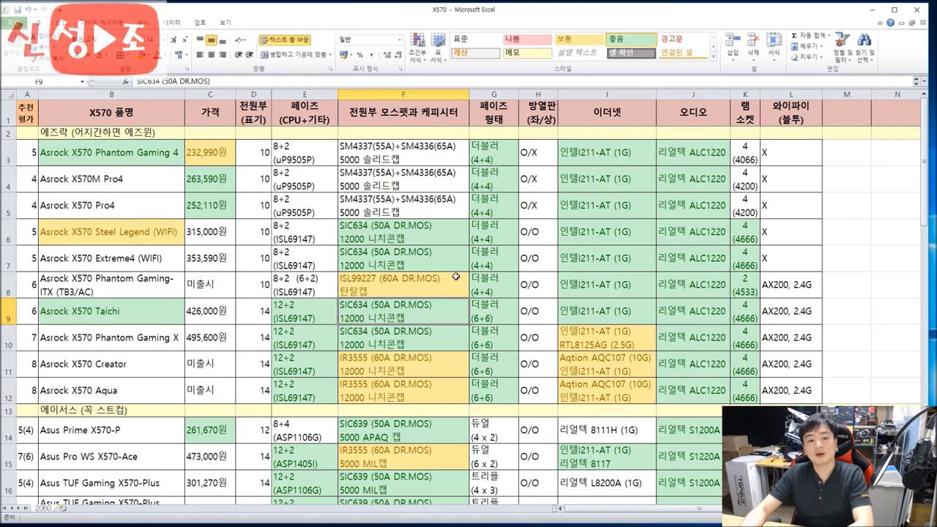
left_click(298, 315)
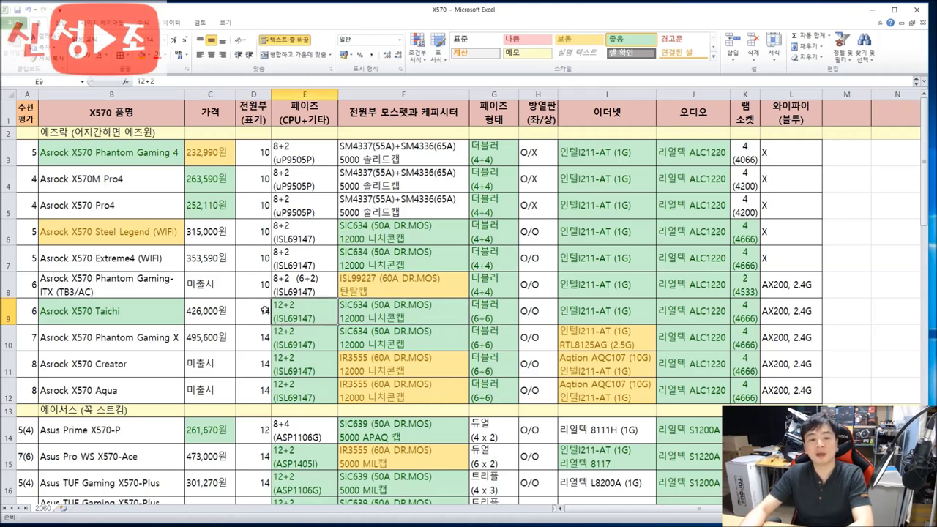
left_click(490, 319)
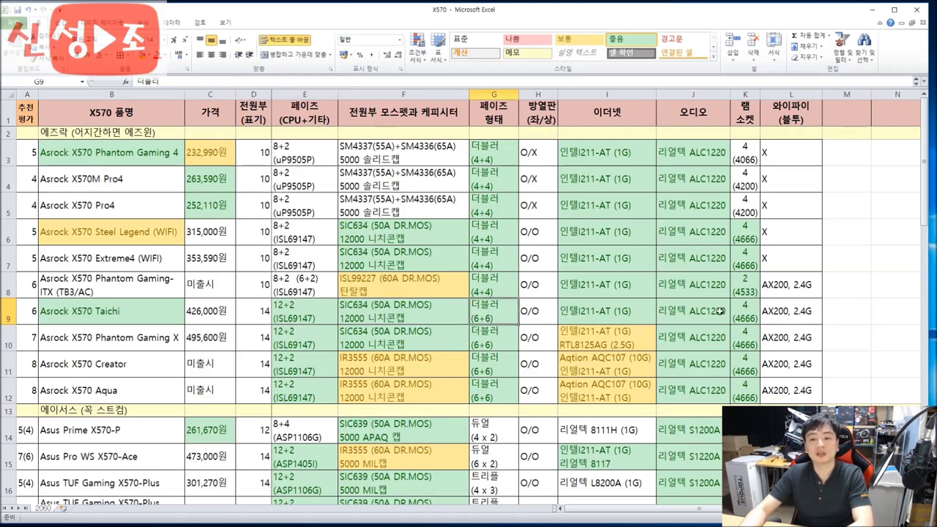
left_click(607, 319)
left_click(686, 313)
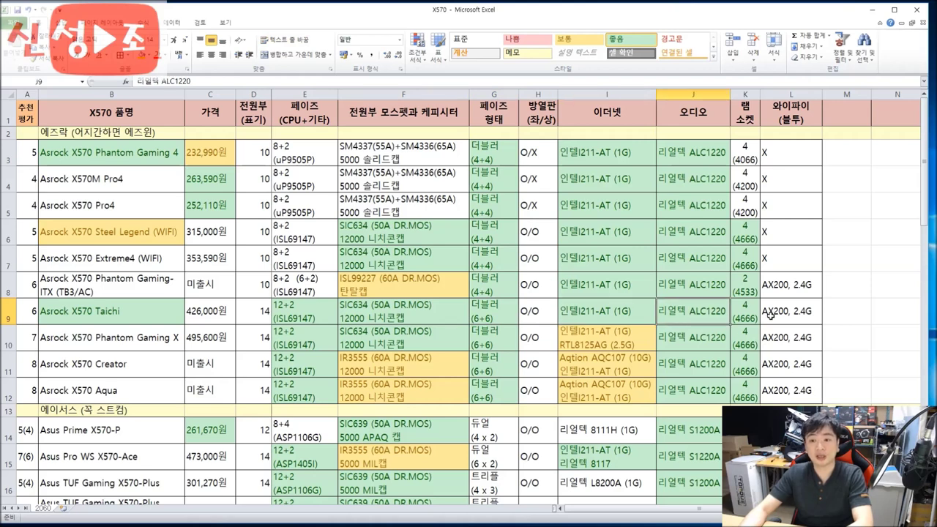
left_click(741, 317)
left_click_drag(838, 304, 35, 313)
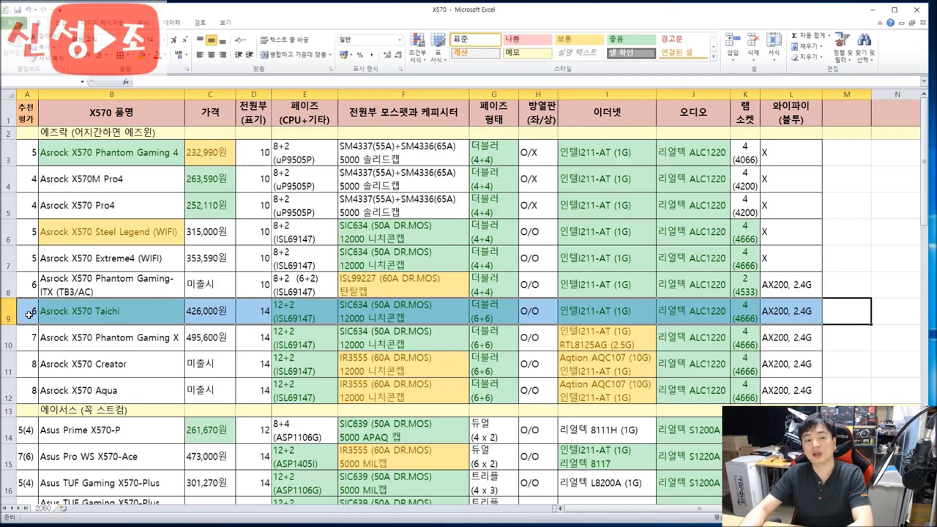
Point out the Asrock X570 Taichi's price and highlight its row from rating to Wi-Fi
left_click(220, 310)
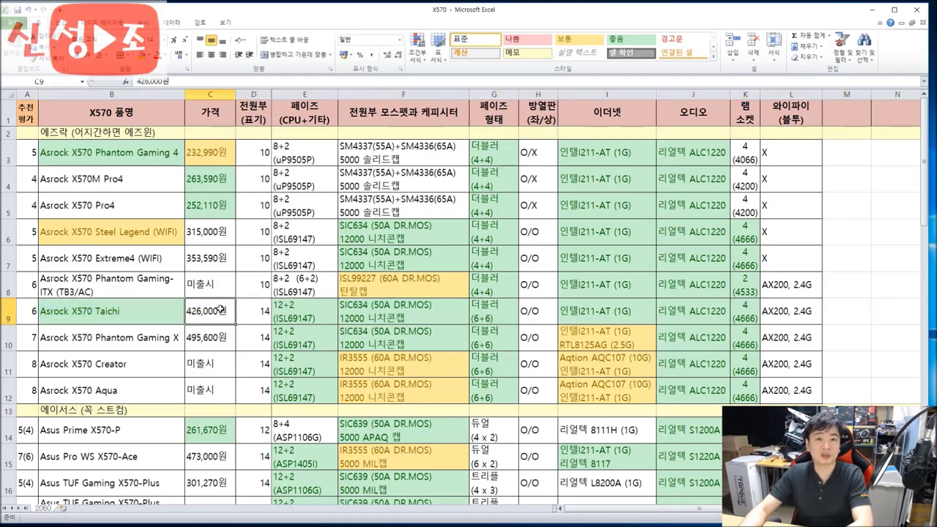
double_click(211, 311)
double_click(211, 311)
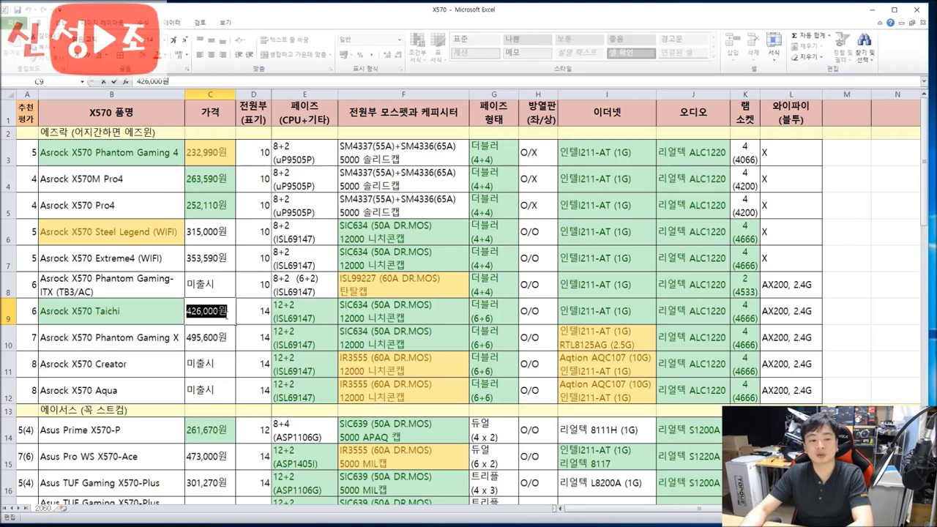
left_click(177, 320)
left_click_drag(27, 313, 787, 311)
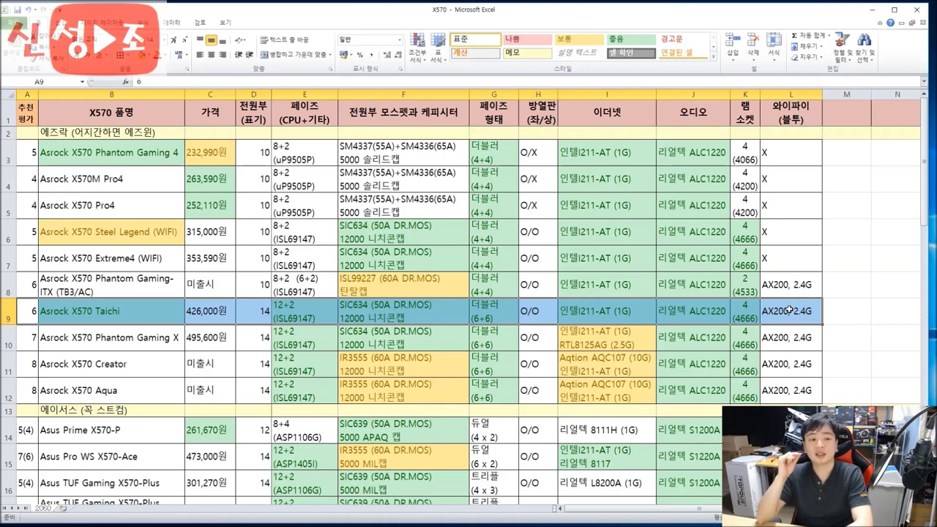
Compare the Asrock X570 Phantom Gaming X row with the Taichi, checking the Phantom Gaming X's Ethernet entry
left_click(339, 360)
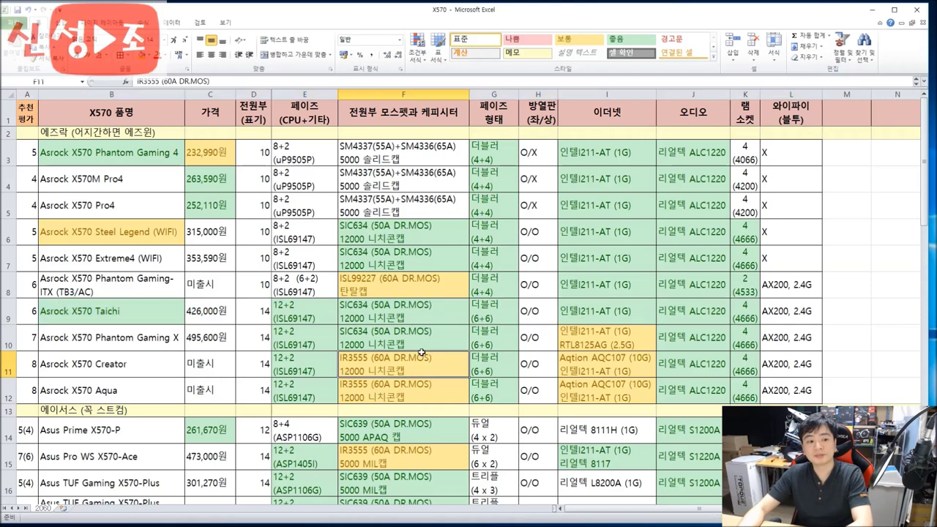
left_click_drag(29, 338, 789, 338)
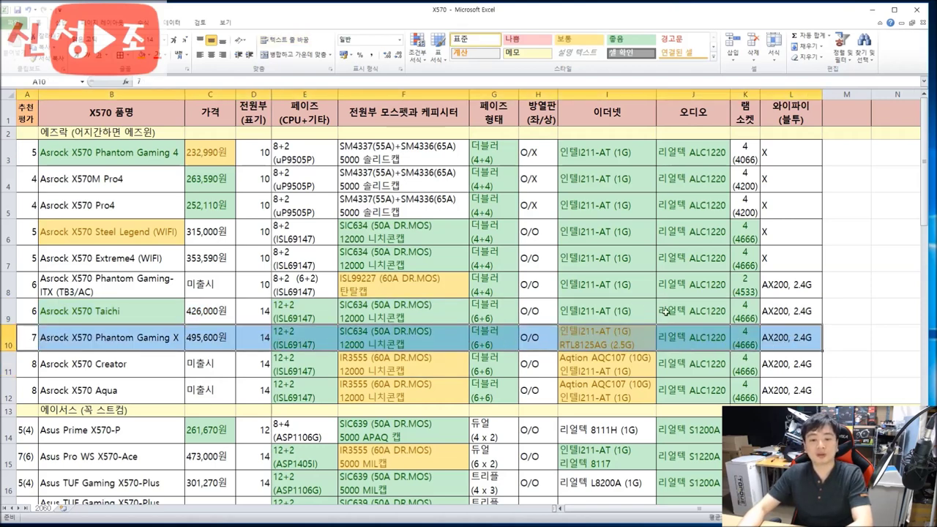
left_click(594, 338)
left_click(102, 313)
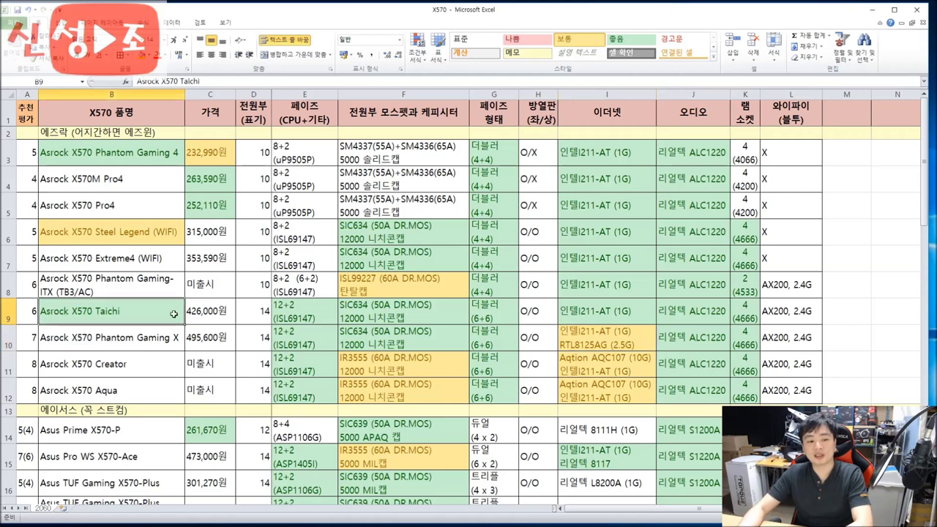
left_click_drag(102, 313, 242, 320)
left_click(152, 350)
left_click_drag(33, 341, 837, 341)
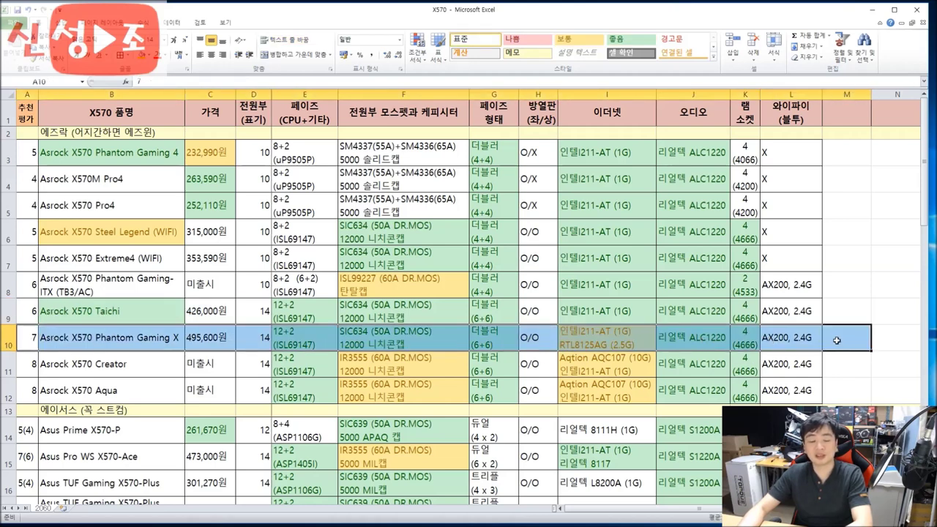
Review the Asrock X570 Creator and Aqua rows, highlighting both boards' phase, MOSFET and capacitor cells
left_click(164, 375)
left_click_drag(32, 368, 818, 366)
left_click_drag(35, 391, 799, 390)
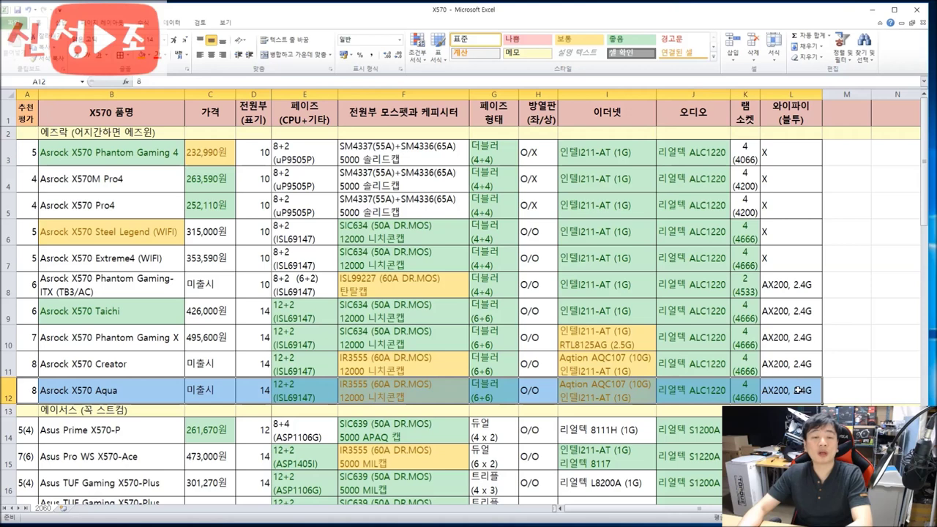
left_click(842, 378)
left_click_drag(867, 387, 29, 390)
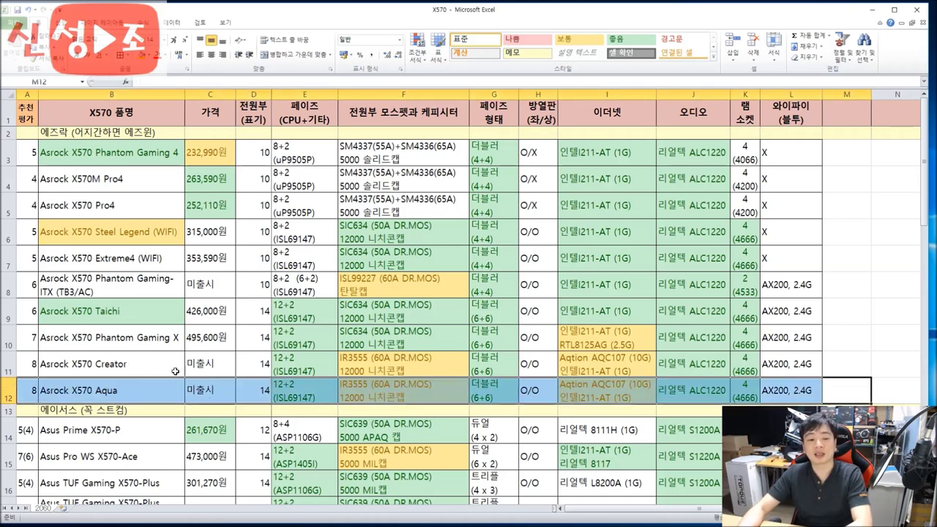
left_click(389, 366)
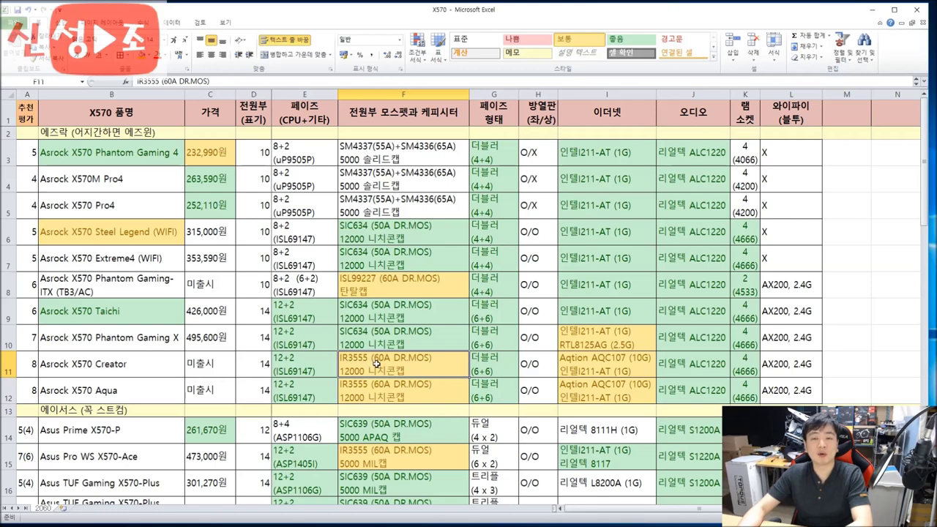
left_click_drag(308, 368, 439, 391)
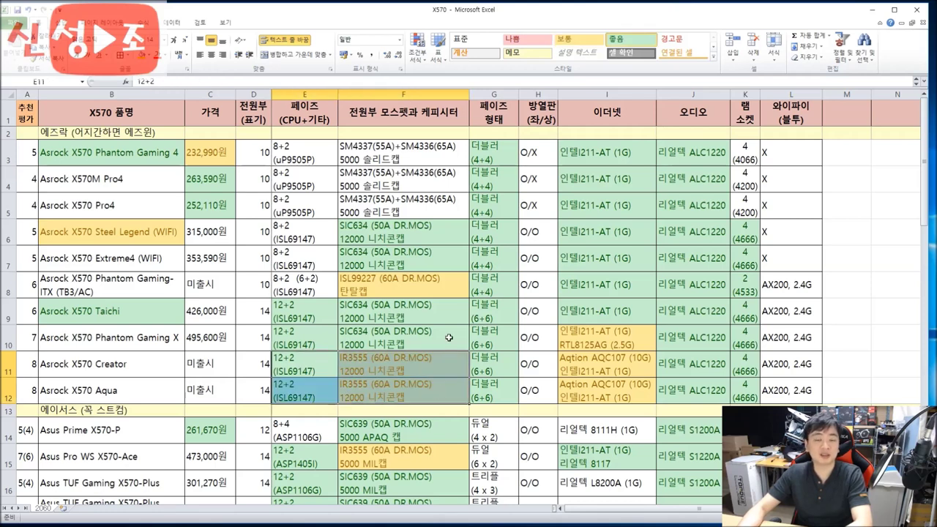
left_click_drag(35, 360, 819, 390)
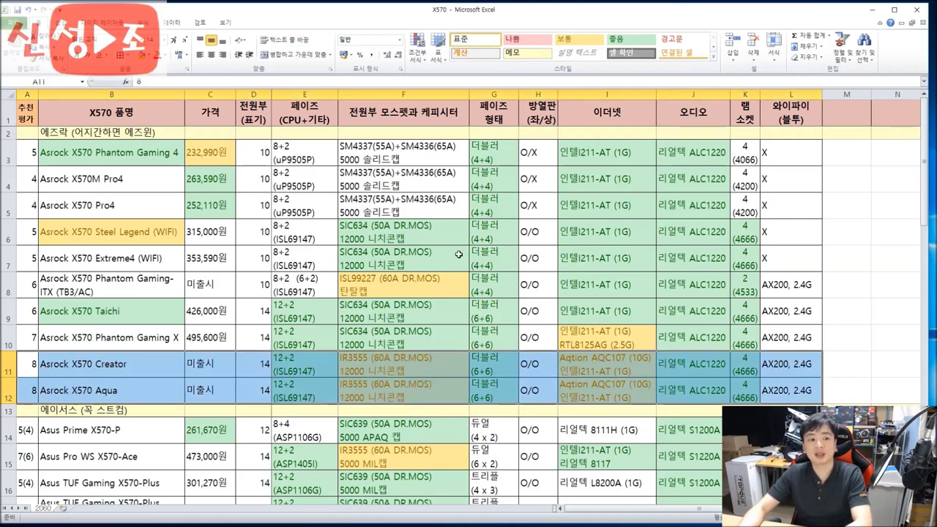
Point out the Asrock X570 Phantom Gaming 4, Taichi and Steel Legend (WIFI) product names
left_click(121, 152)
left_click(119, 311)
left_click(144, 236)
left_click(140, 155)
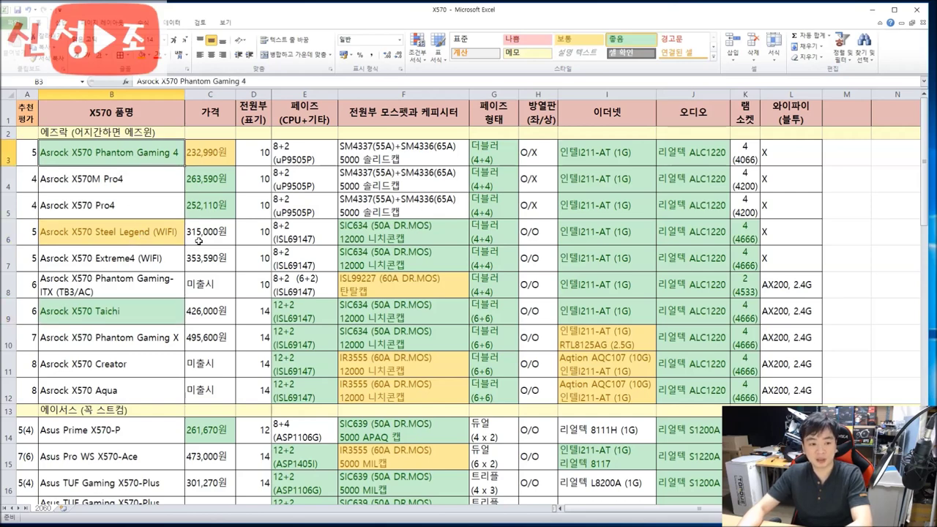
Introduce the Asus section and highlight its product names from Prime X570-P to ROG Crosshair VIII Hero (Wi-Fi)
scroll(395, 276, "down", 1)
scroll(408, 274, "down", 2)
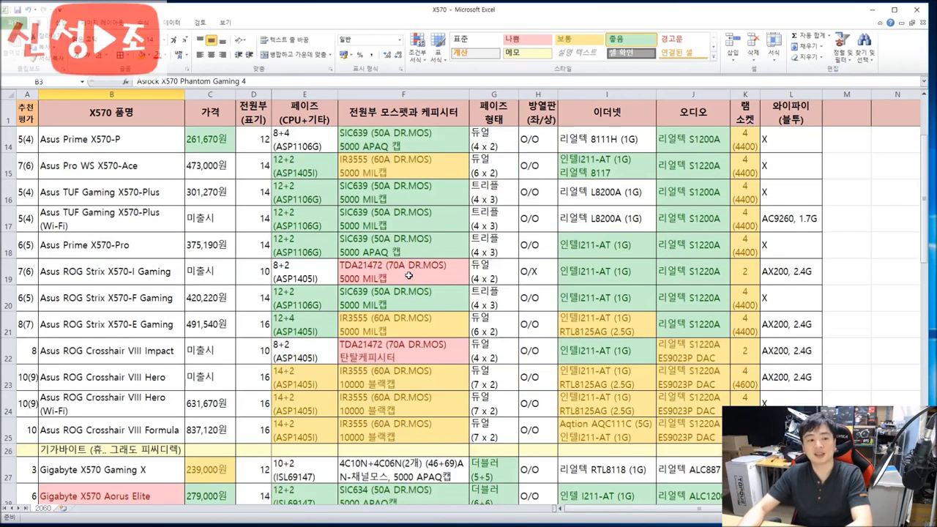
left_click(48, 186)
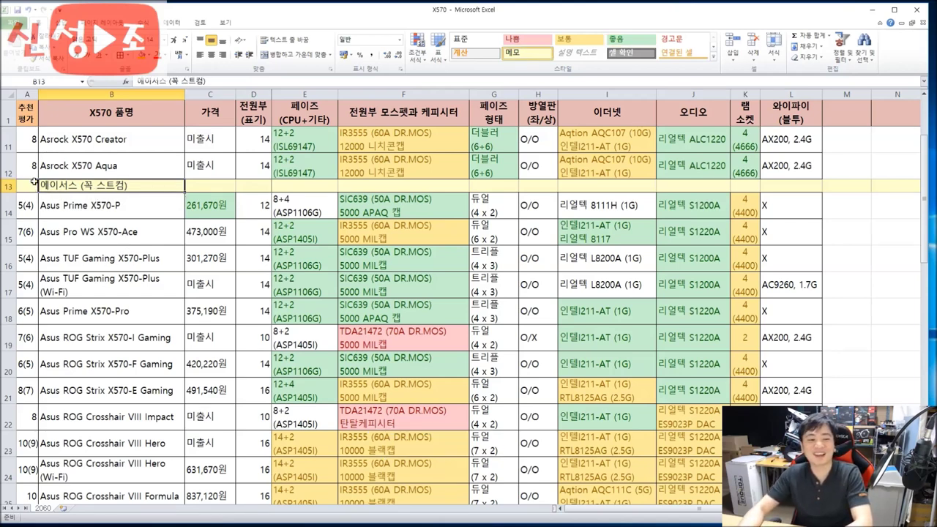
left_click_drag(78, 205, 110, 480)
scroll(159, 399, "down", 2)
scroll(146, 350, "up", 1)
scroll(110, 195, "up", 1)
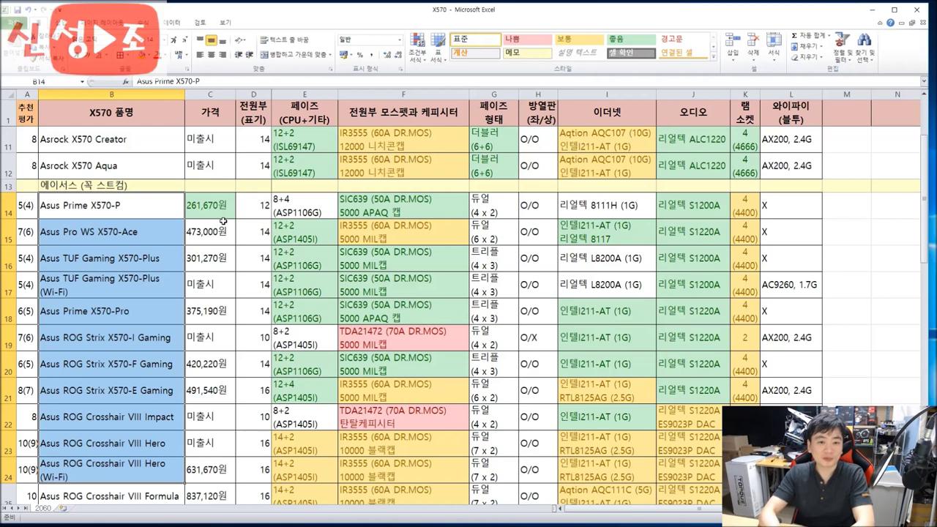
Compare the Asus boards' phase layouts, then the phase and MOSFET cells of the ROG Crosshair VIII Hero, TUF Gaming X570-Plus and Prime X570-Pro
left_click_drag(496, 208, 499, 392)
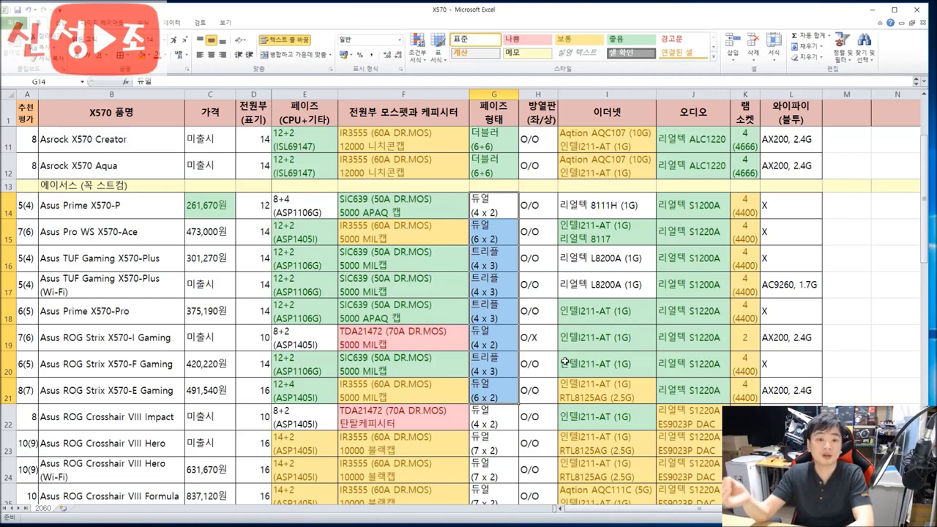
left_click_drag(285, 440, 453, 439)
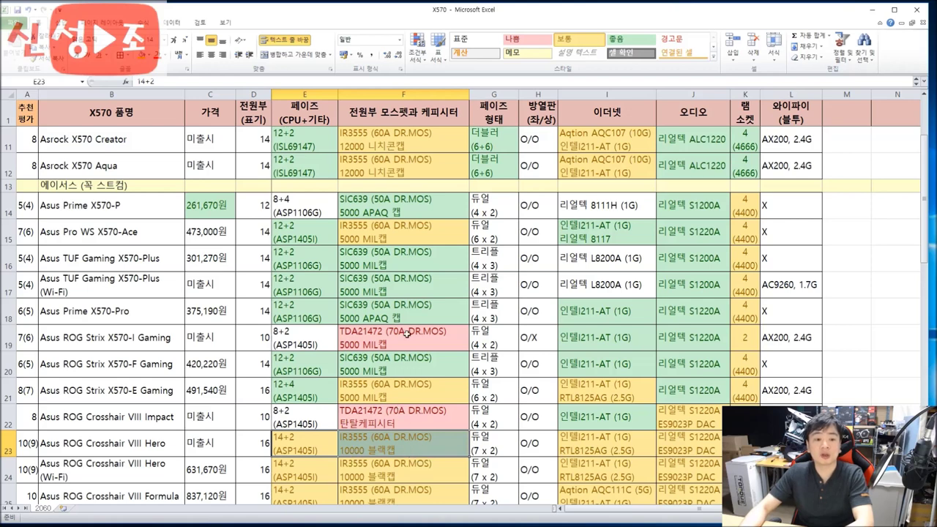
left_click_drag(309, 256, 410, 257)
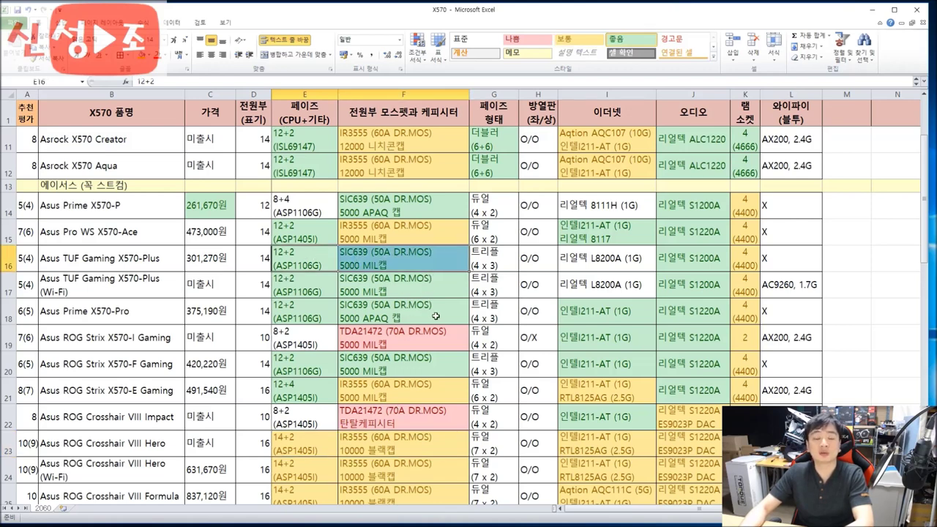
scroll(435, 317, "up", 3)
left_click(366, 233)
scroll(438, 318, "down", 2)
left_click_drag(349, 341, 446, 390)
scroll(454, 388, "down", 1)
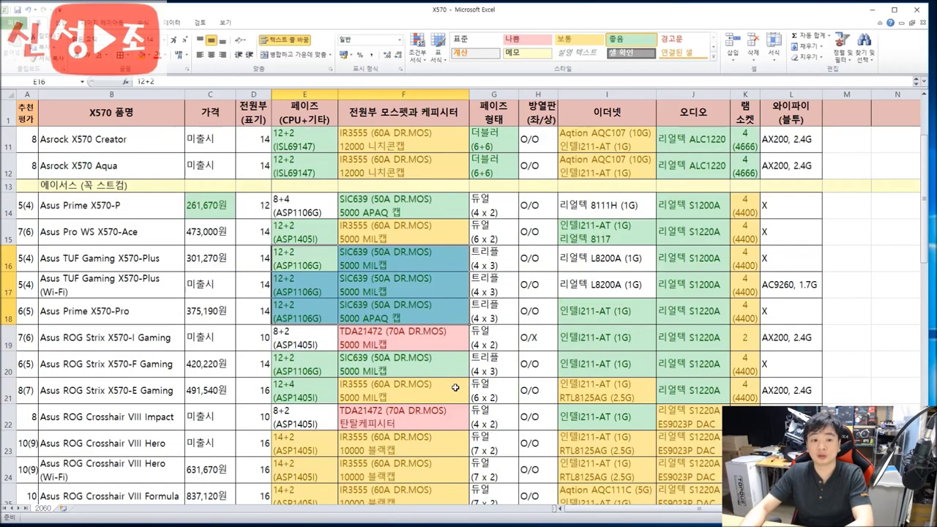
Highlight the Asus boards' phase layouts, ratings and product names, pointing out the Pro WS X570-Ace and ROG Crosshair VIII Hero (Wi-Fi) prices
left_click_drag(495, 208, 502, 476)
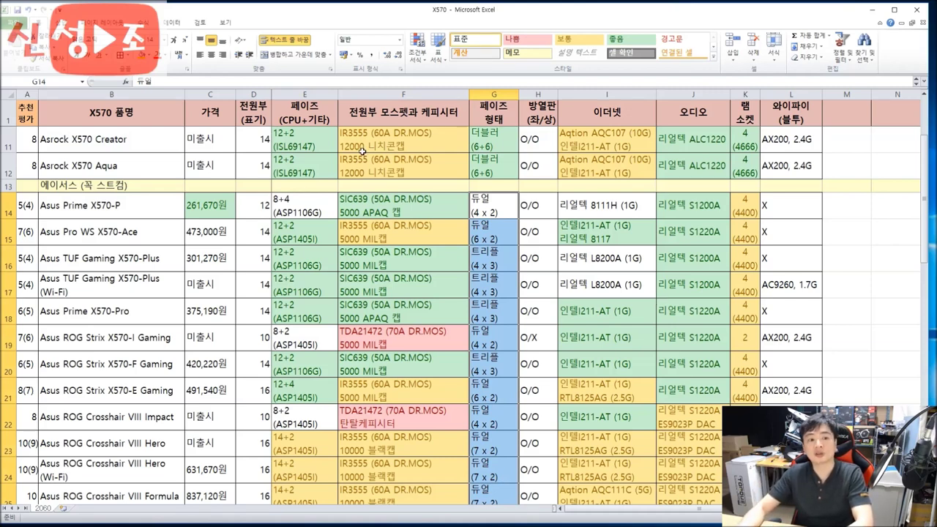
left_click_drag(28, 206, 224, 489)
left_click(218, 244)
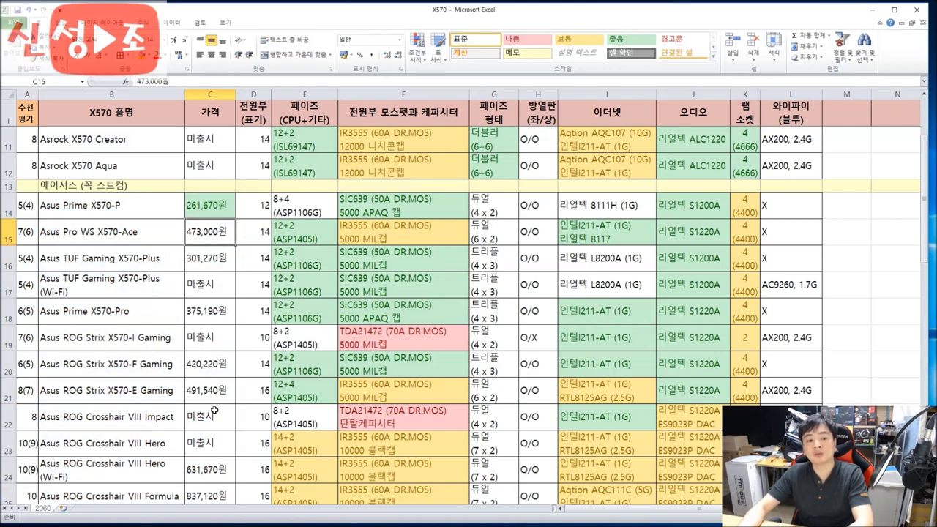
left_click(215, 460)
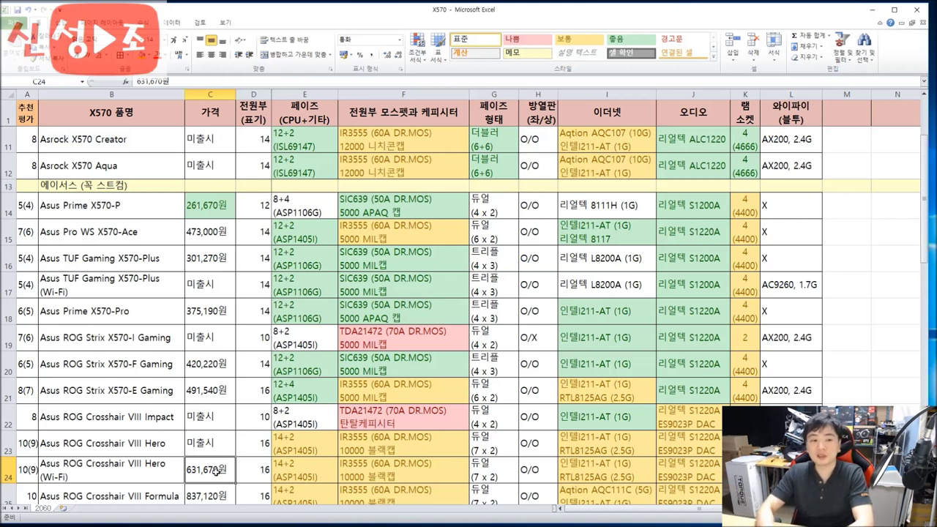
left_click_drag(107, 209, 157, 479)
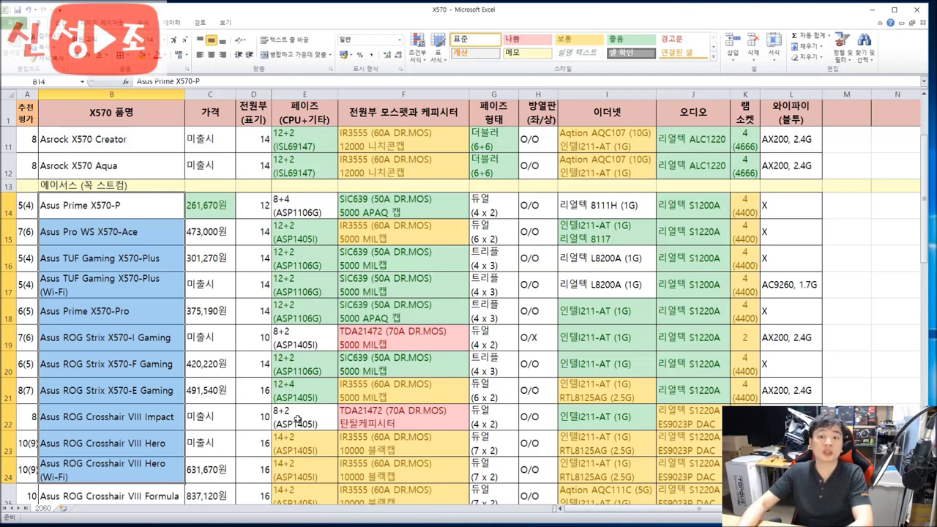
left_click(688, 311)
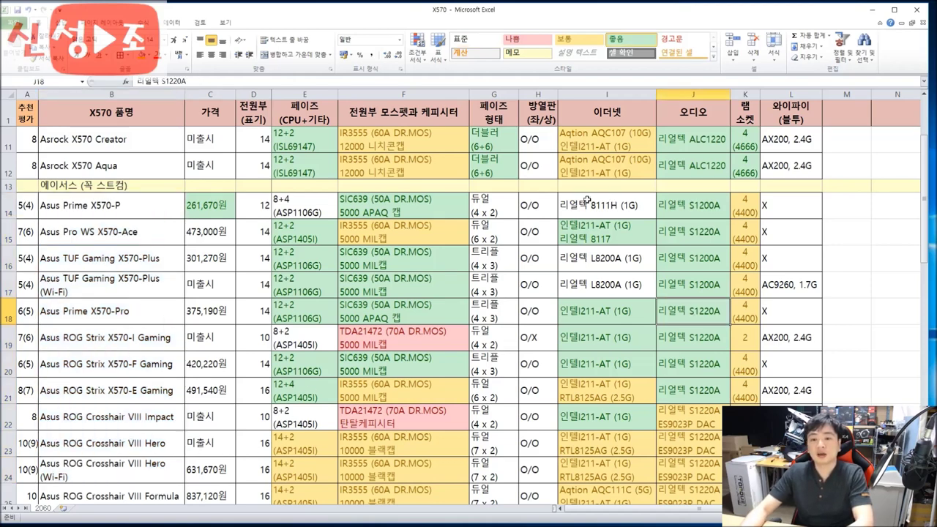
Highlight the Ethernet, phase layout and power-stage cells from Asus Prime X570-P to TUF Gaming X570-Plus (Wi-Fi), plus the Asus RAM sockets
left_click_drag(113, 202, 609, 209)
left_click_drag(590, 257, 624, 267)
left_click_drag(607, 213, 616, 279)
left_click_drag(499, 206, 494, 287)
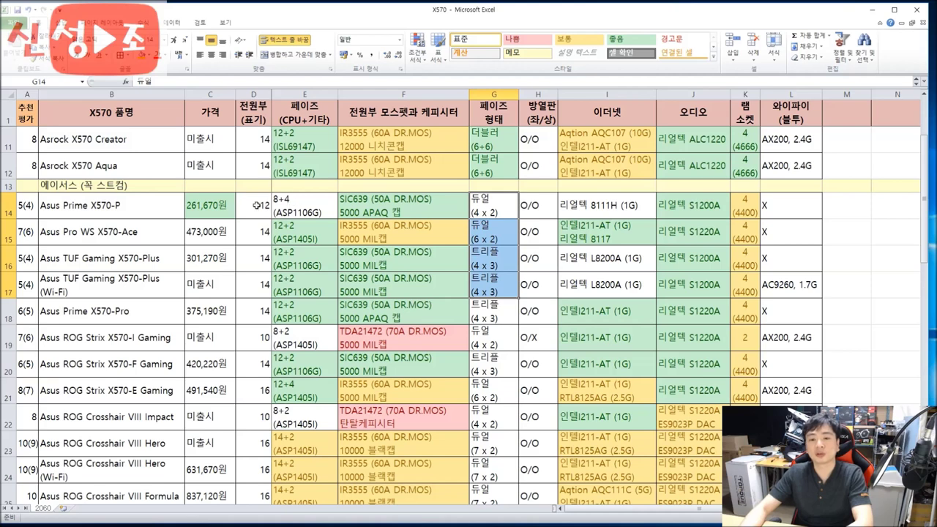
left_click_drag(260, 206, 256, 287)
left_click(779, 257)
left_click_drag(745, 205, 745, 417)
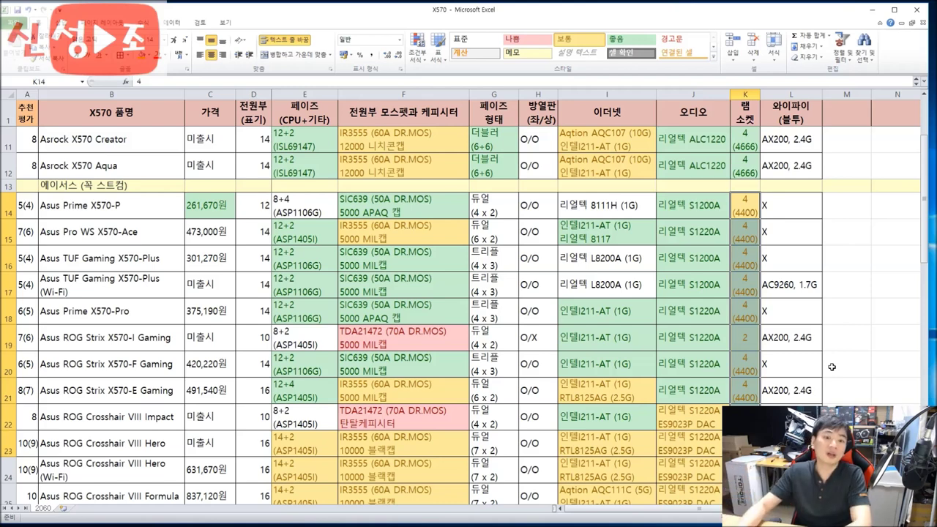
Check the Asus boards' phase layouts against the X570 VRM temperature chart in the browser, then return to Excel and highlight the Asus section
left_click_drag(497, 207, 511, 390)
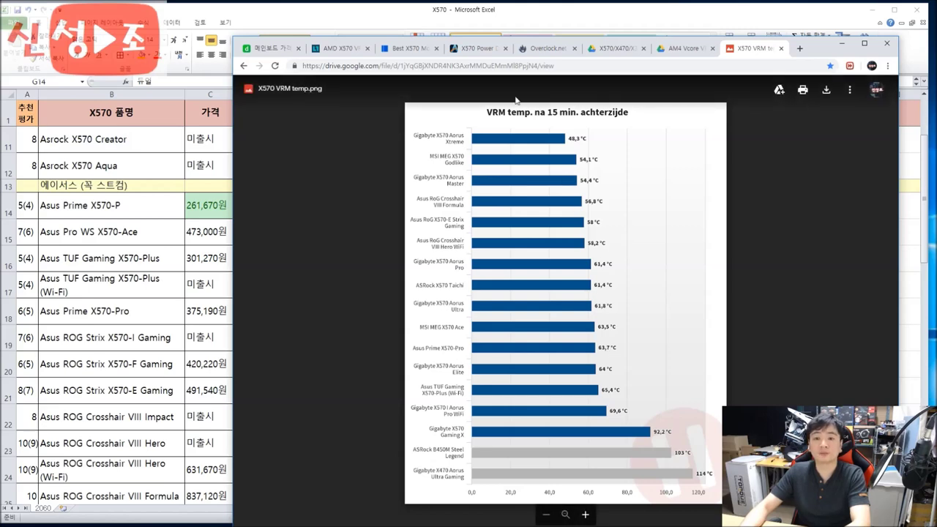
left_click(841, 43)
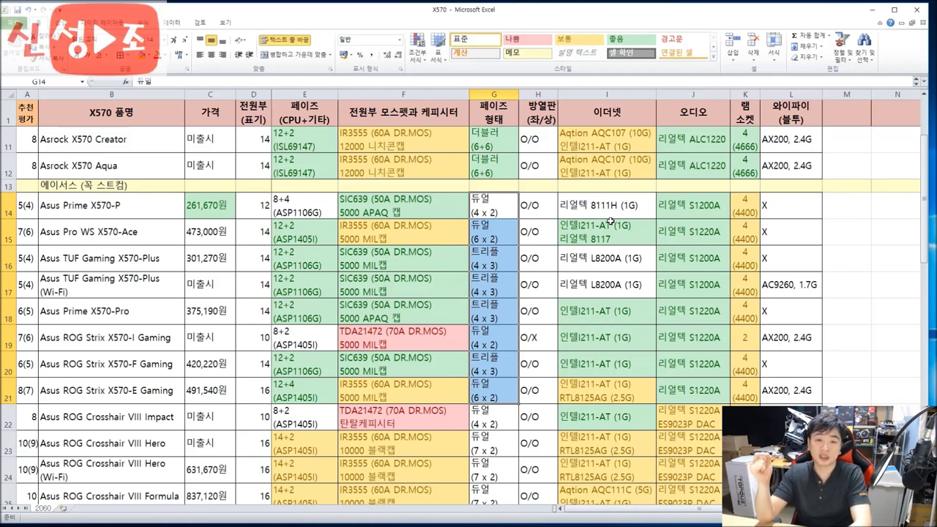
left_click_drag(66, 211, 720, 445)
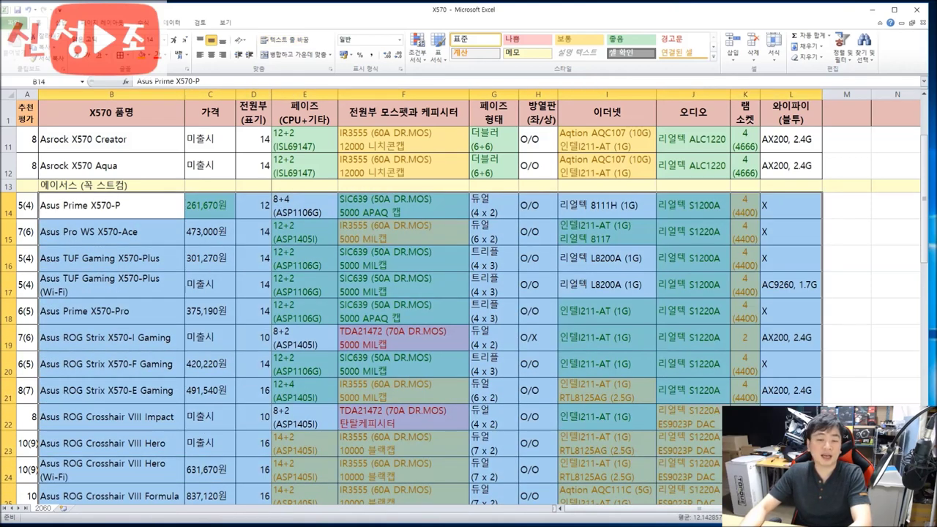
left_click(707, 415)
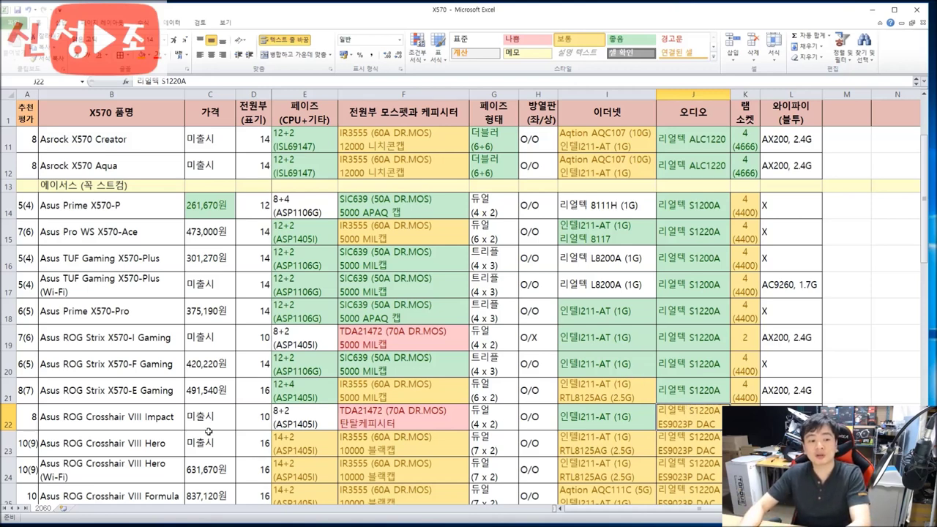
Highlight the Asus ROG Strix X570-E Gaming row and point out its phase layout
left_click_drag(26, 392, 178, 391)
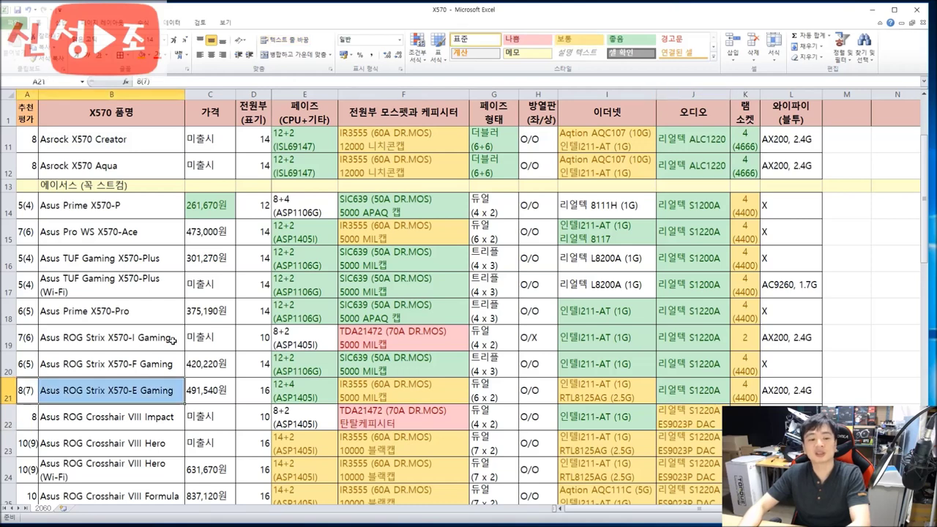
left_click_drag(775, 390, 149, 399)
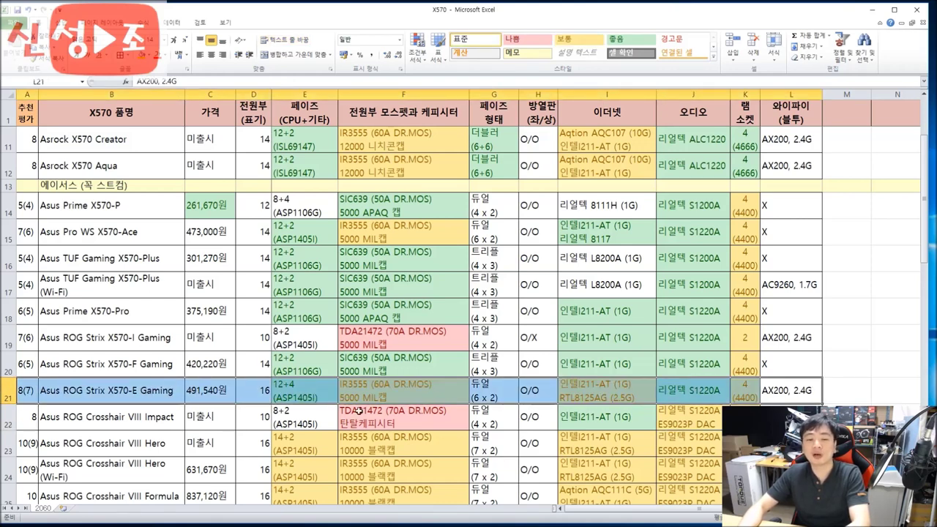
left_click(500, 400)
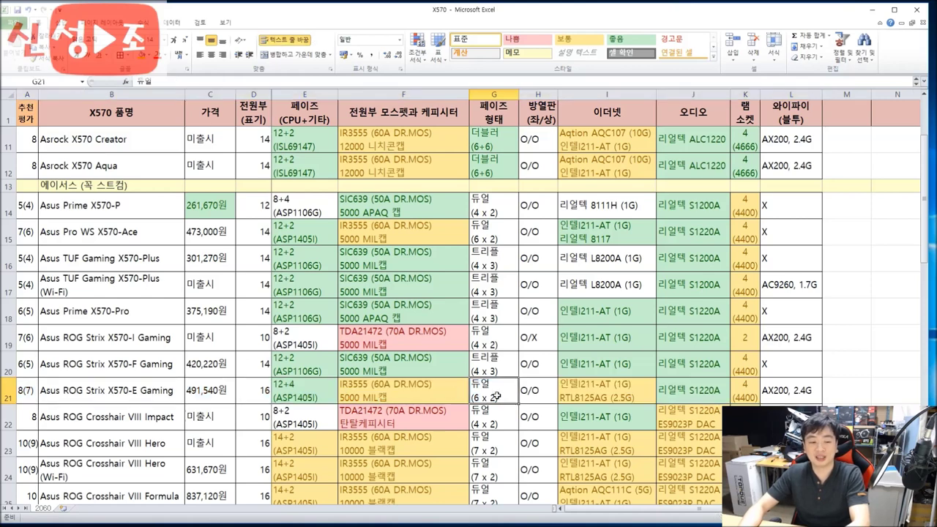
Highlight the ROG Crosshair VIII Hero, Hero (Wi-Fi) and Formula rows and point out the Hero boards' MOSFET and capacitor cells
left_click(80, 448)
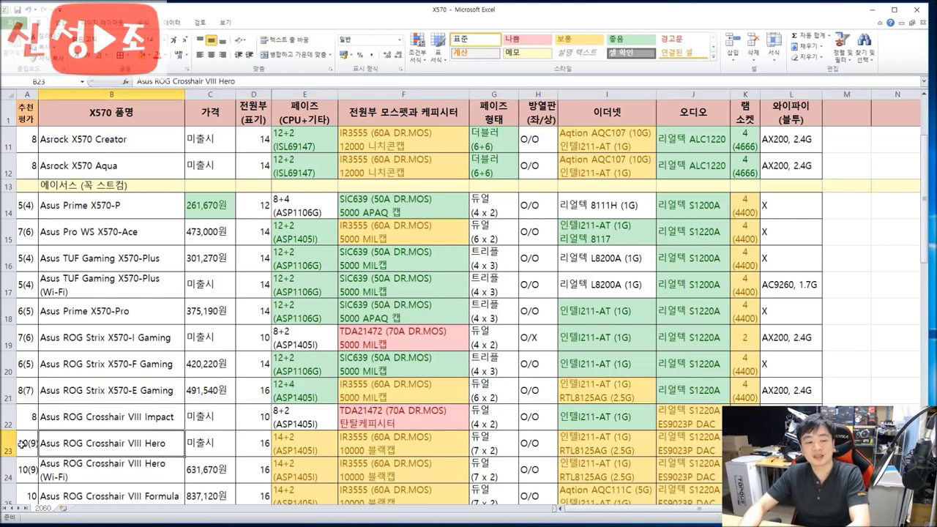
left_click_drag(22, 443, 790, 443)
scroll(219, 410, "down", 1)
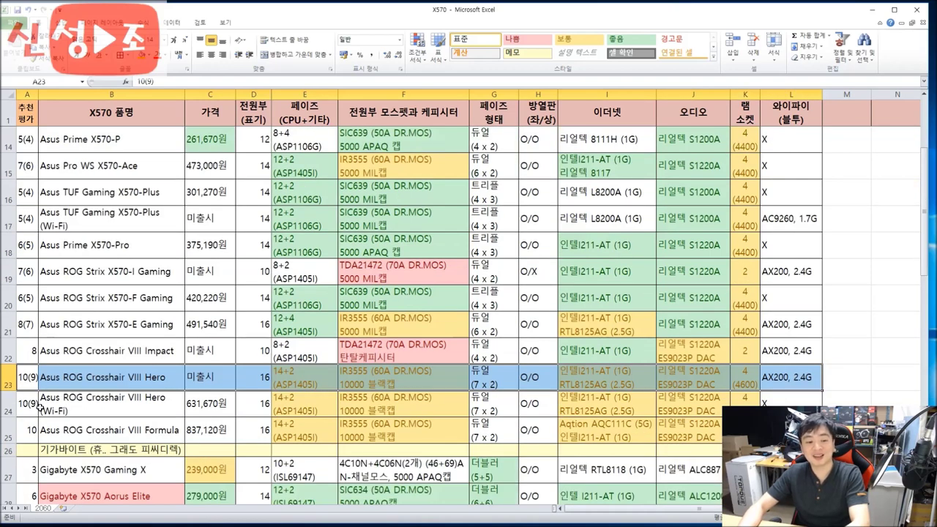
left_click_drag(31, 407, 790, 430)
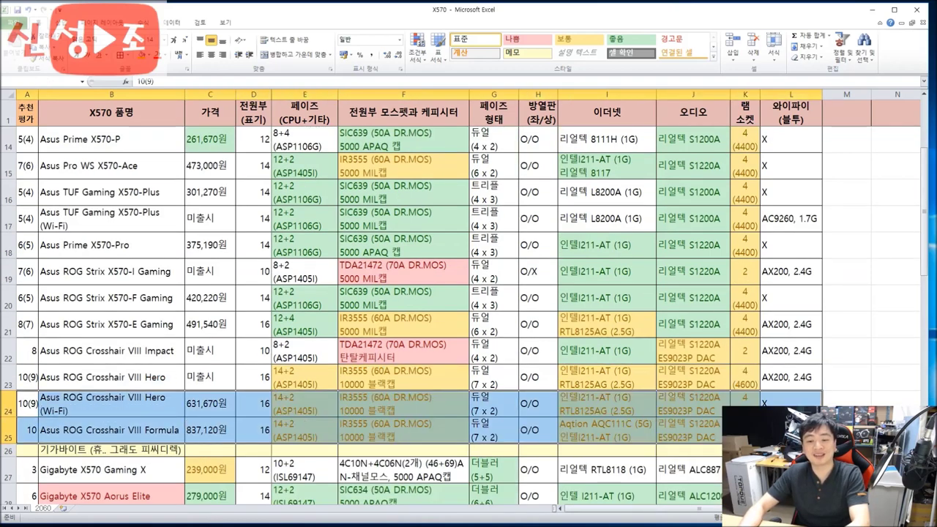
left_click(409, 401)
left_click(393, 376)
Highlight the Asus Prime X570-P row, then the block of Asus boards down to the ROG Crosshair VIII Hero models
scroll(378, 394, "up", 1)
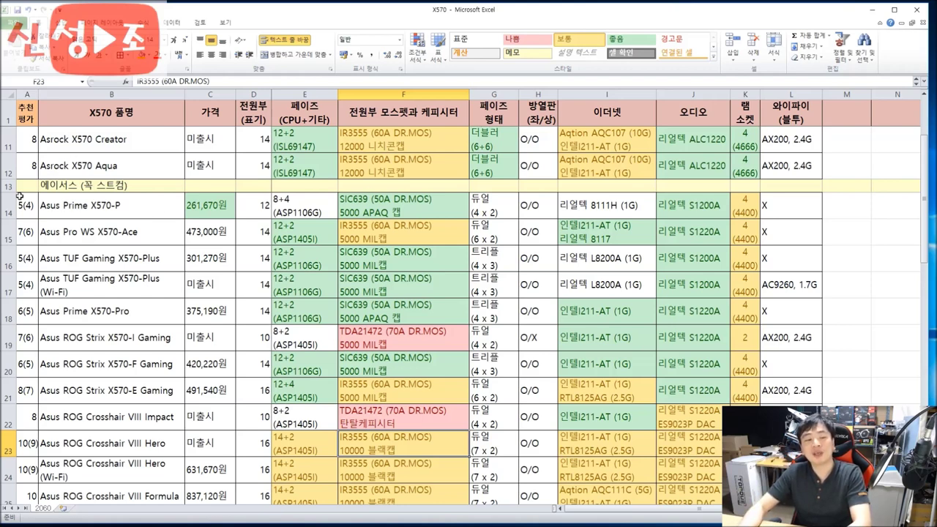
left_click_drag(19, 205, 763, 214)
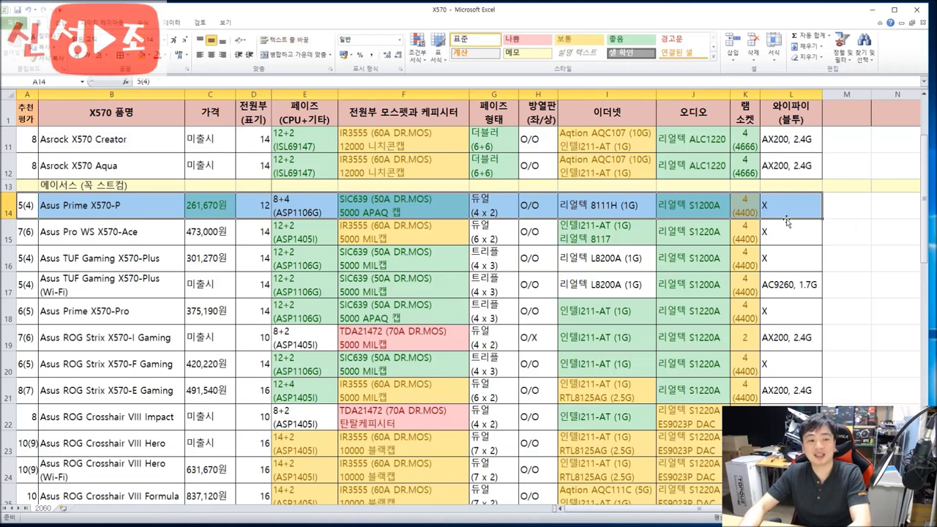
left_click(777, 235)
left_click_drag(25, 208, 574, 462)
Single out the Asus TUF Gaming X570-Plus by highlighting its name, rating and price, then its full row
left_click(167, 262)
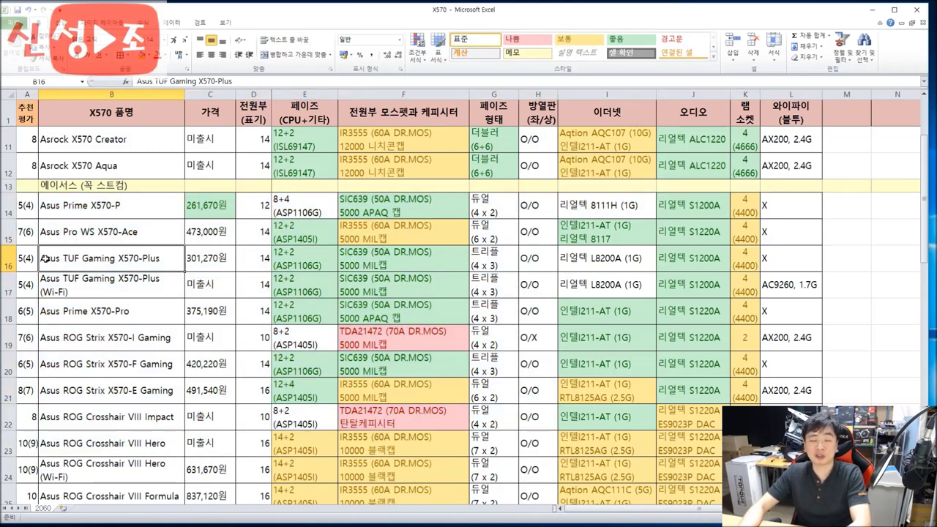
left_click_drag(252, 260, 27, 261)
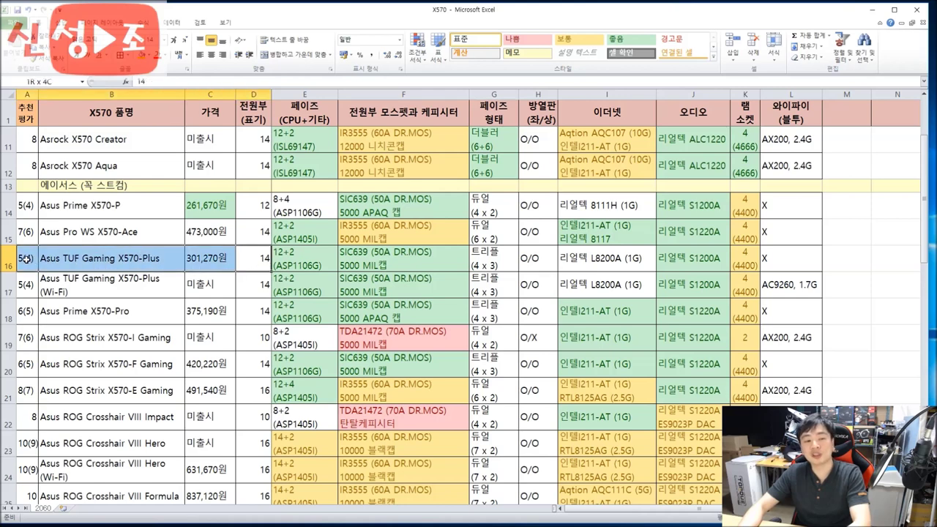
left_click(150, 266)
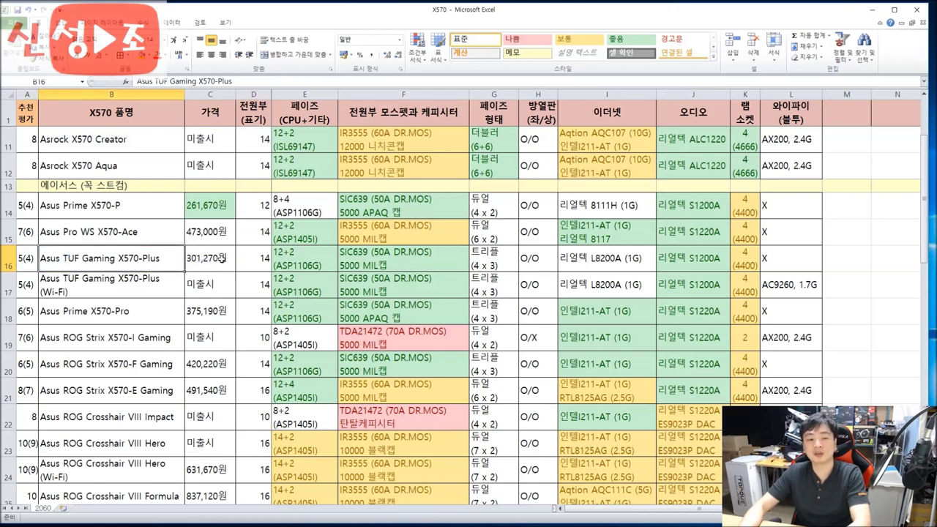
left_click_drag(842, 268, 24, 252)
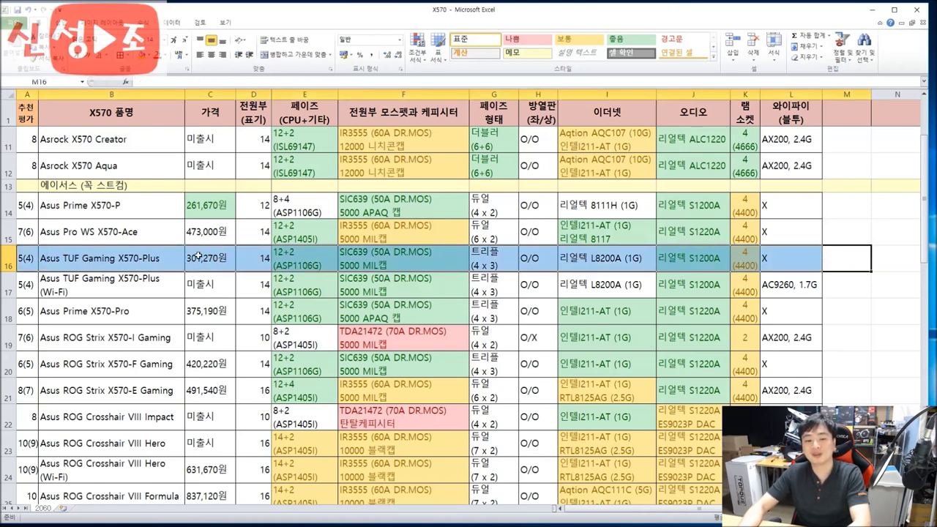
scroll(490, 253, "down", 1)
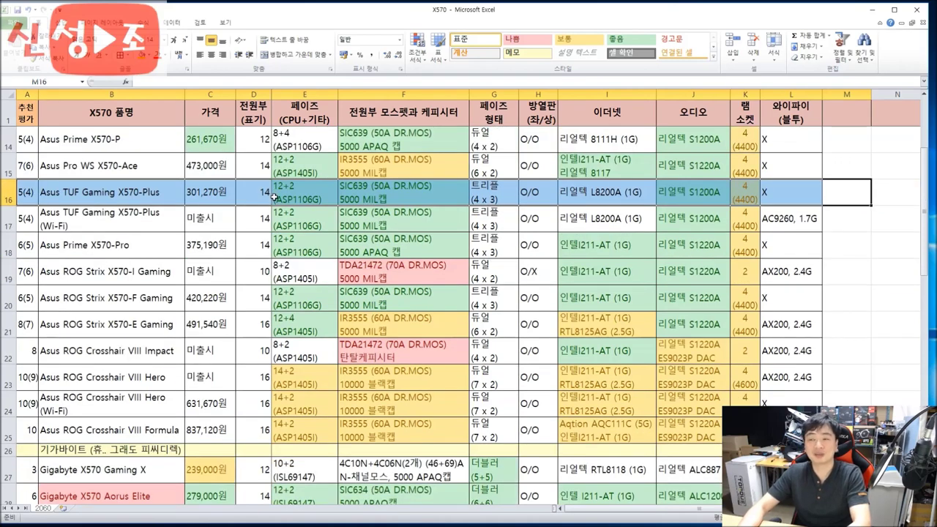
scroll(274, 196, "up", 1)
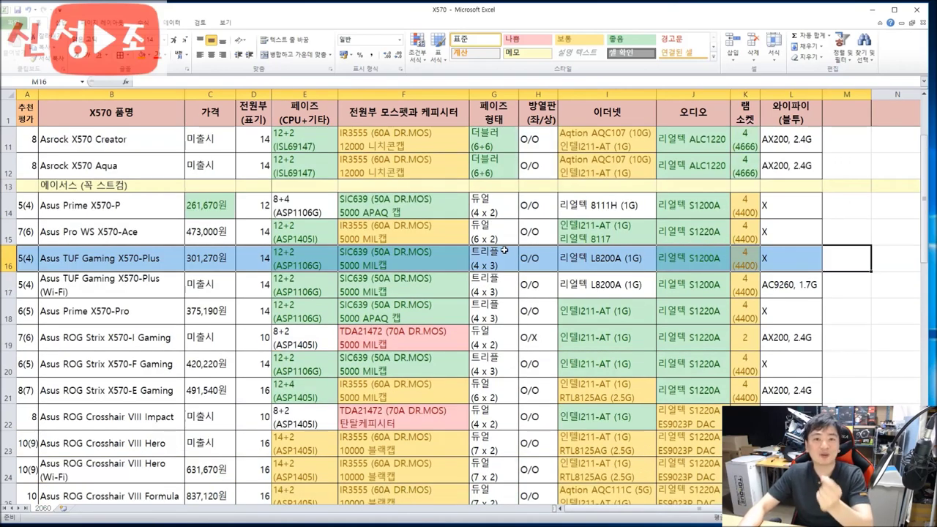
Compare the RAM socket cells of the Gigabyte, MSI, Asus and Asrock boards across the table
scroll(503, 248, "down", 3)
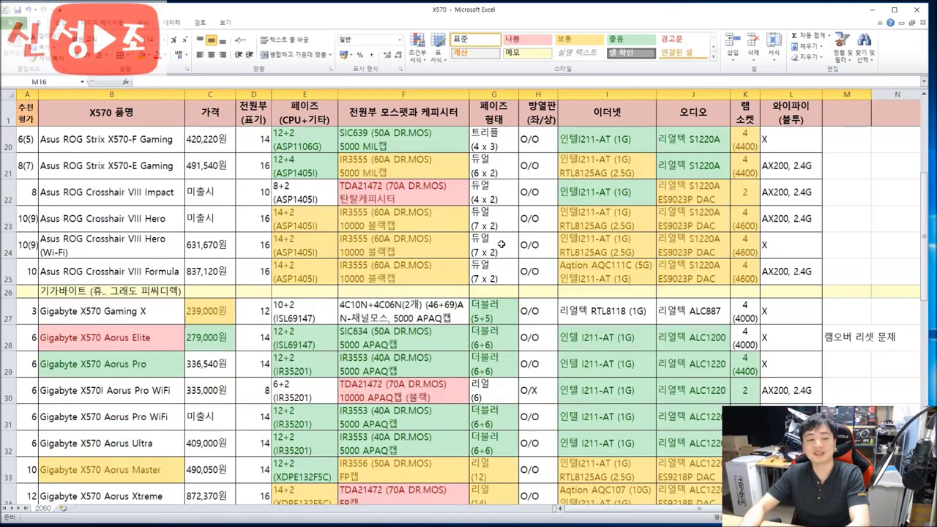
scroll(502, 244, "down", 2)
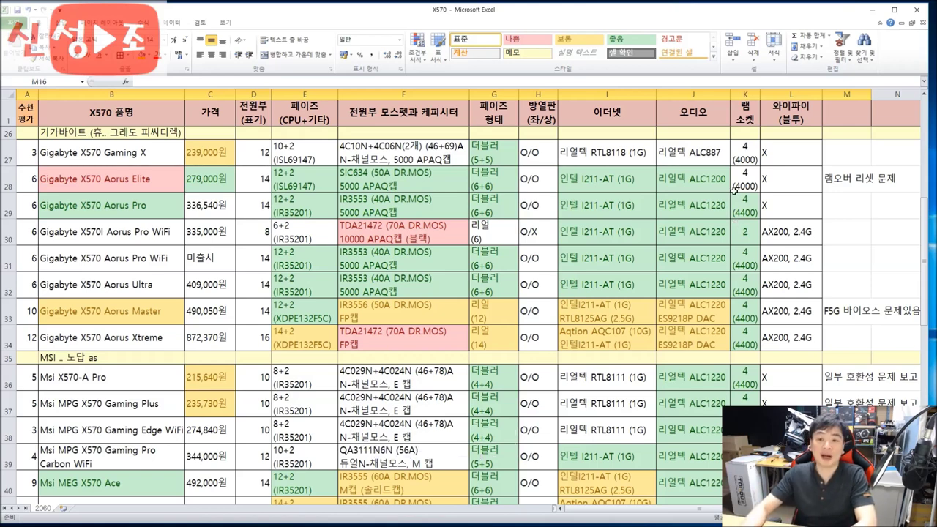
left_click_drag(745, 152, 745, 338)
scroll(745, 338, "down", 2)
left_click_drag(745, 396, 745, 231)
scroll(762, 284, "up", 5)
left_click_drag(754, 341, 751, 139)
scroll(751, 220, "up", 3)
left_click_drag(745, 242, 745, 139)
scroll(785, 253, "down", 2)
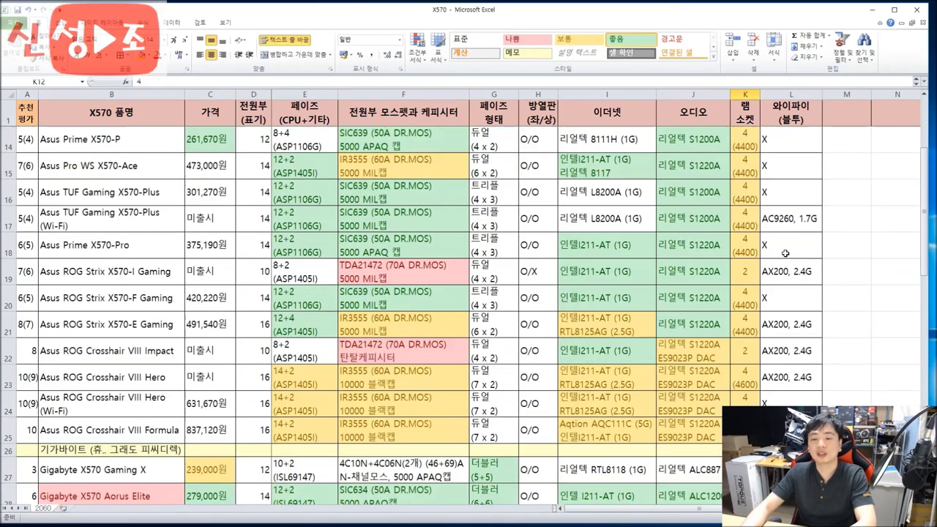
Introduce the Gigabyte section by highlighting its RAM socket cells and all its rows from Gaming X to Aorus Xtreme
scroll(785, 253, "down", 3)
left_click_drag(746, 233, 744, 399)
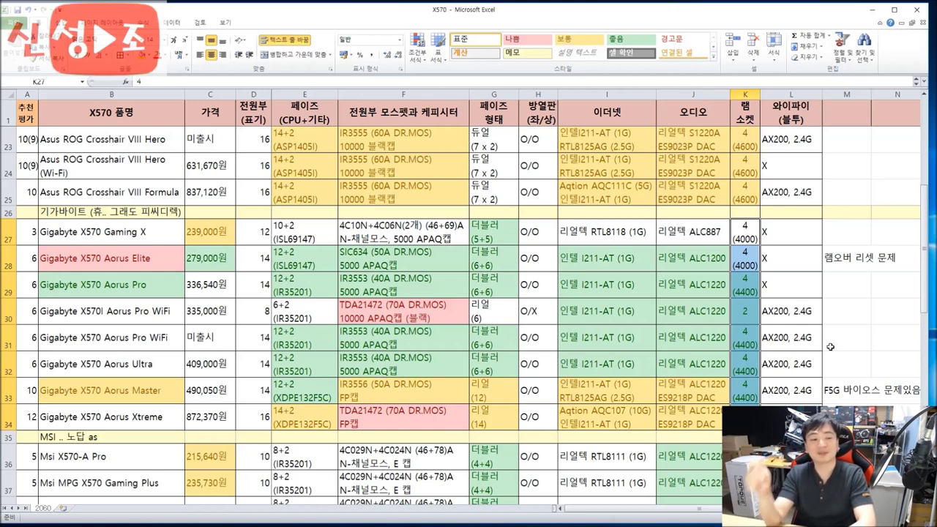
left_click_drag(33, 233, 745, 416)
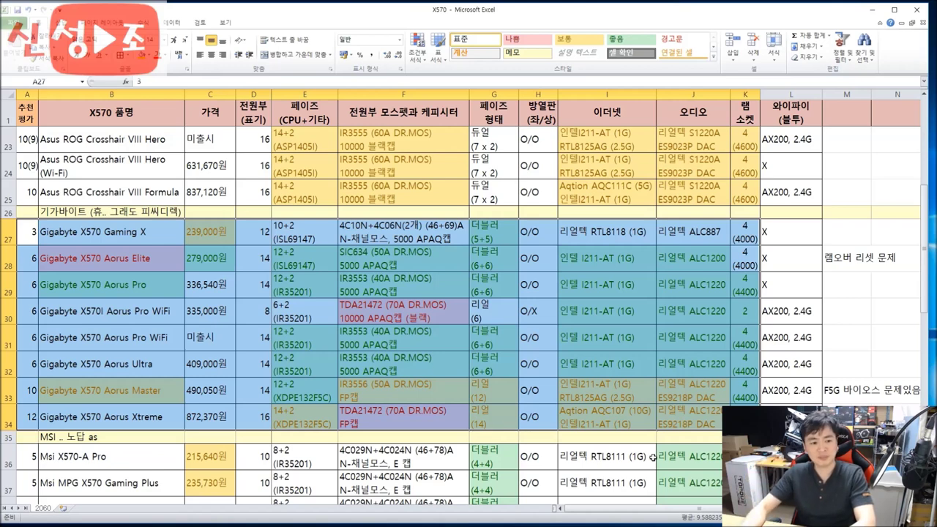
Review the Gigabyte X570 Aorus Elite row, pointing out its RAM socket, audio and Ethernet cells
left_click(103, 265)
left_click(30, 264)
left_click_drag(30, 263, 752, 256)
left_click(735, 249)
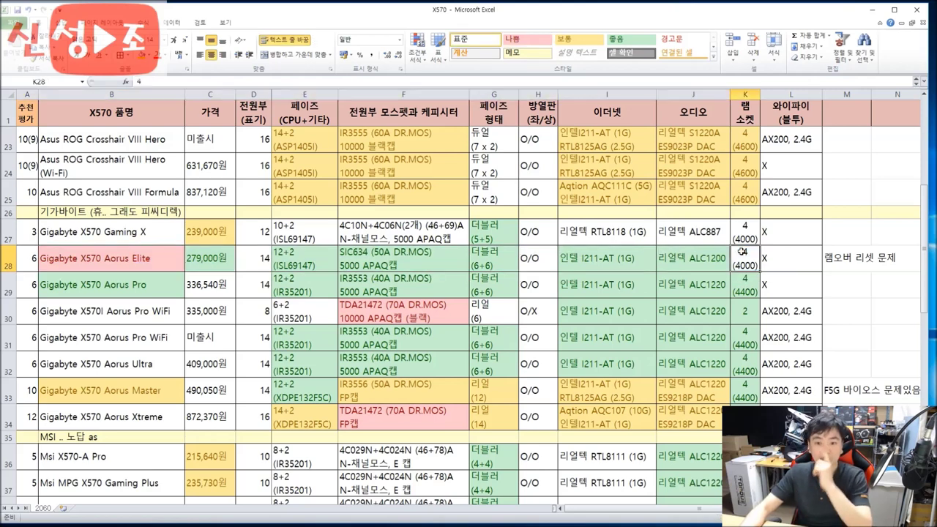
left_click(691, 263)
left_click(588, 262)
left_click(664, 264)
left_click(585, 265)
left_click(689, 266)
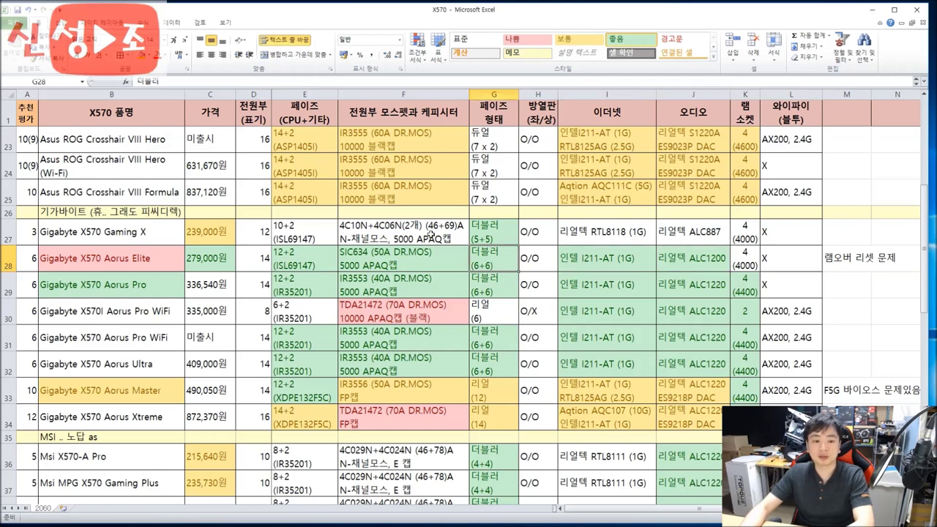
Highlight the CPU phase count and the MOSFET and capacitor text of the Gigabyte X570 Aorus Elite for comparison with the Asus boards
double_click(285, 252)
left_click_drag(284, 252, 266, 252)
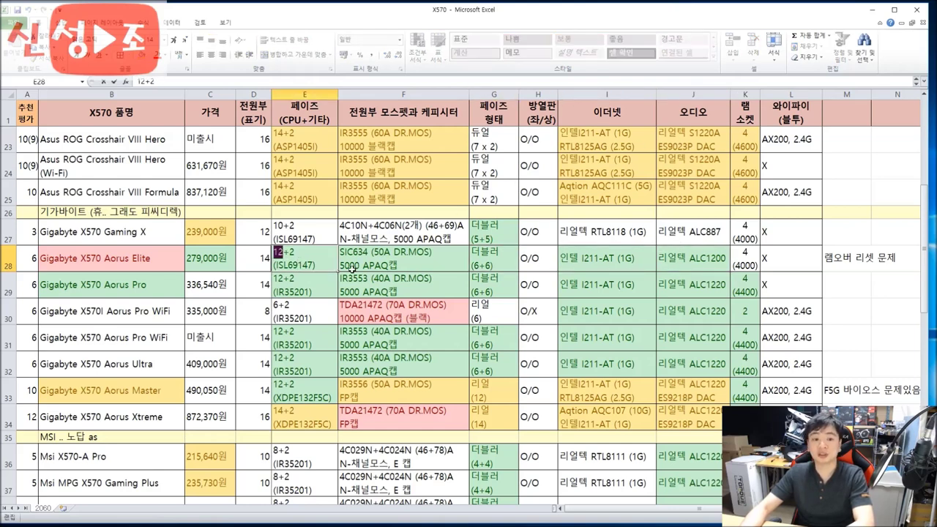
double_click(352, 269)
left_click_drag(416, 263, 317, 247)
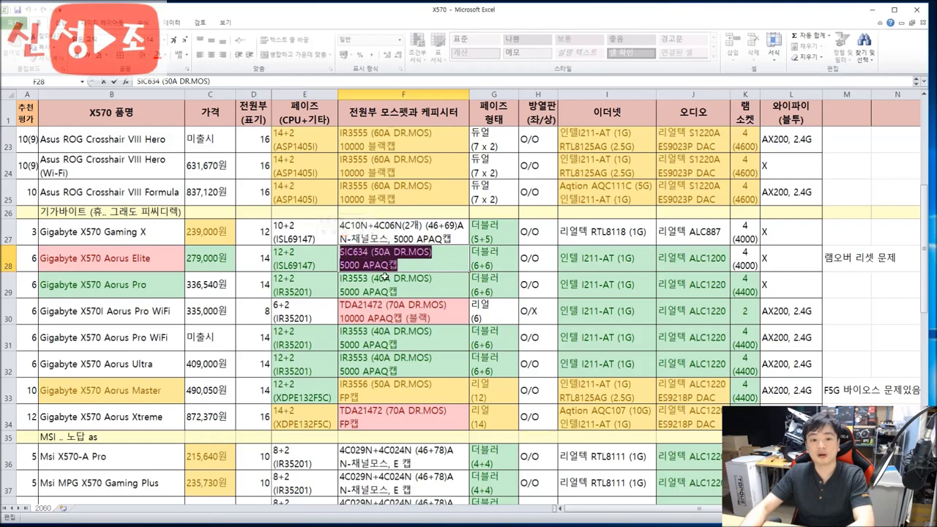
scroll(450, 282, "up", 3)
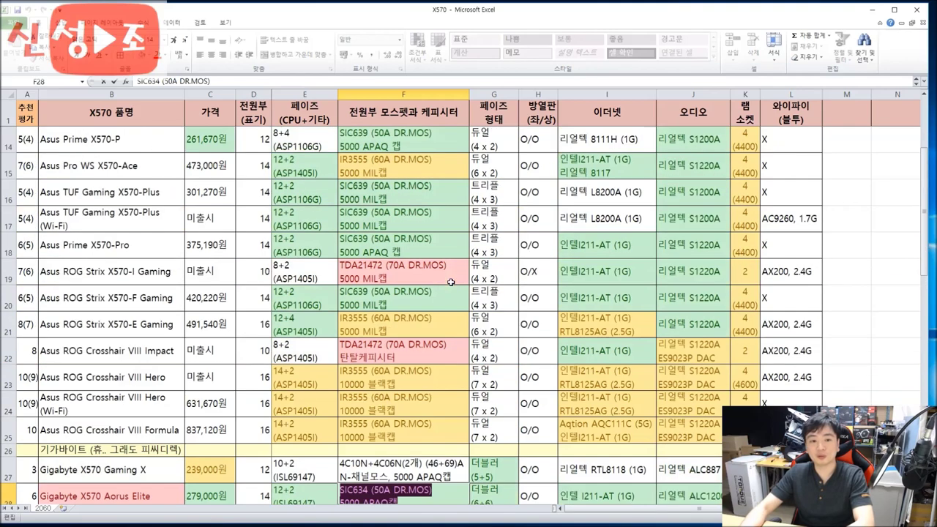
Compare the Asrock X570 Taichi row with the Asus Prime X570-Pro row, including the latter's MOSFET and capacitor cell
scroll(435, 289, "up", 4)
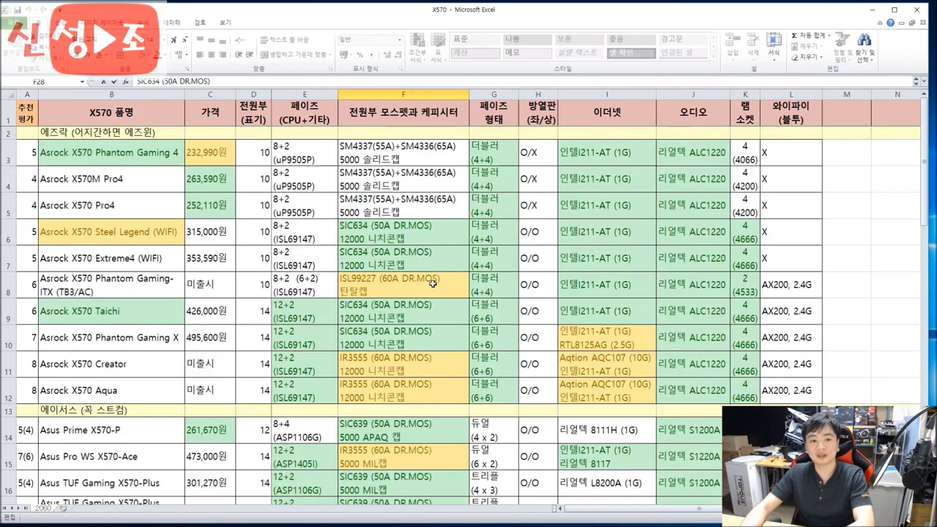
left_click_drag(56, 311, 754, 311)
scroll(654, 315, "down", 2)
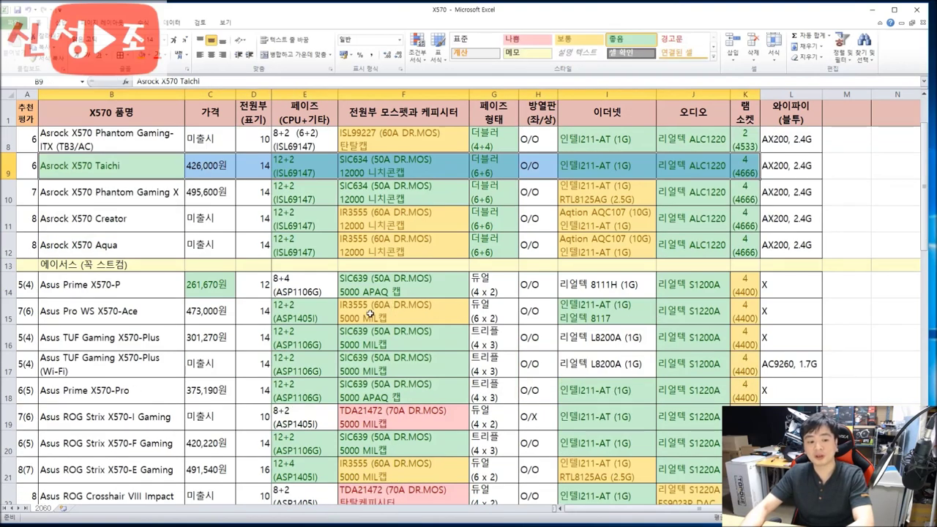
left_click_drag(51, 393, 746, 392)
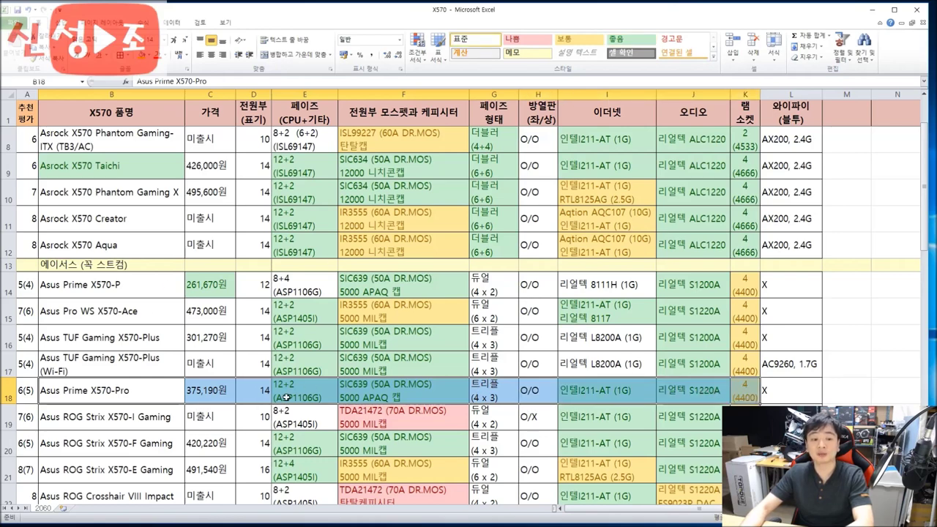
left_click(441, 389)
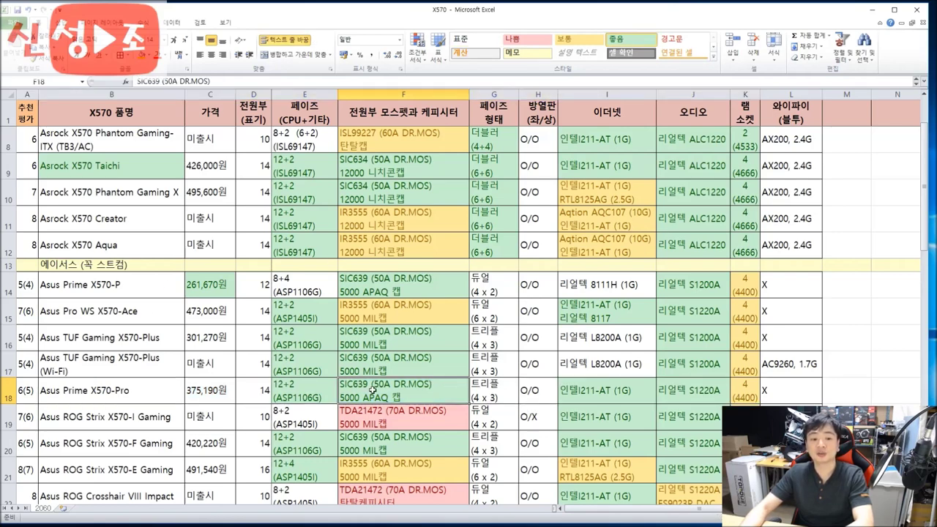
Highlight the Gigabyte X570 Aorus Elite row from its rating through the RAM overclock reset note
scroll(432, 395, "down", 4)
scroll(431, 399, "down", 1)
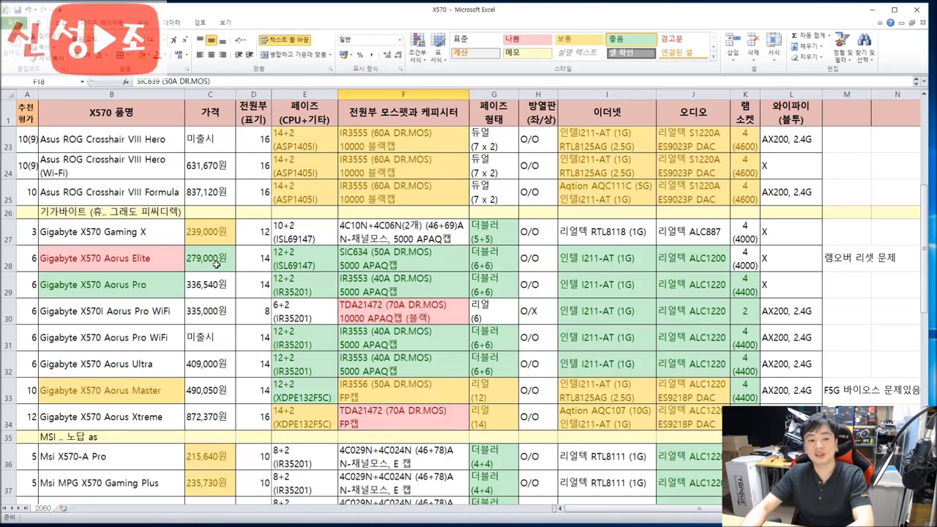
left_click_drag(93, 261, 781, 261)
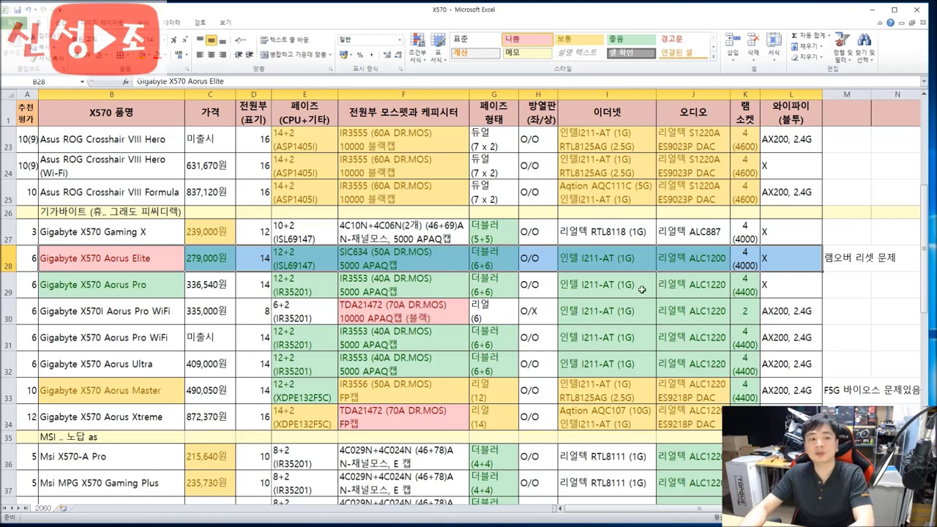
left_click(59, 262)
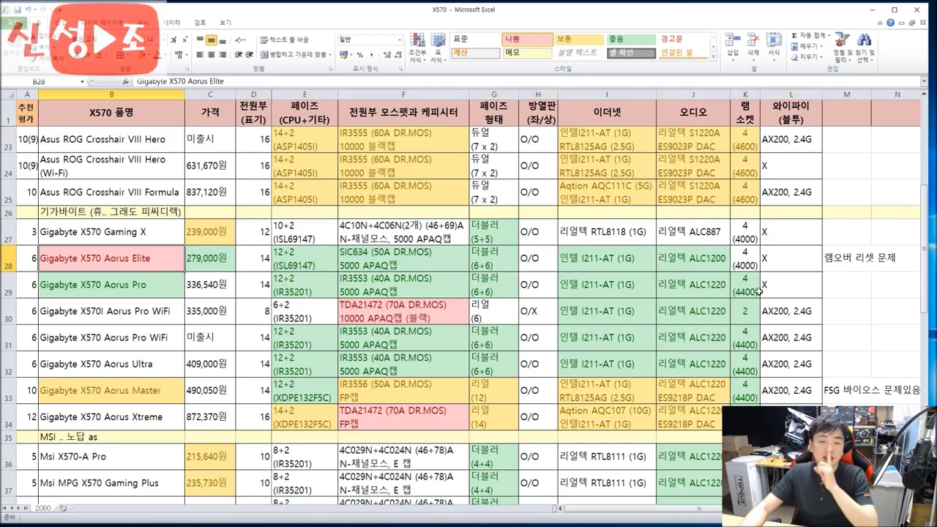
left_click_drag(872, 260, 28, 261)
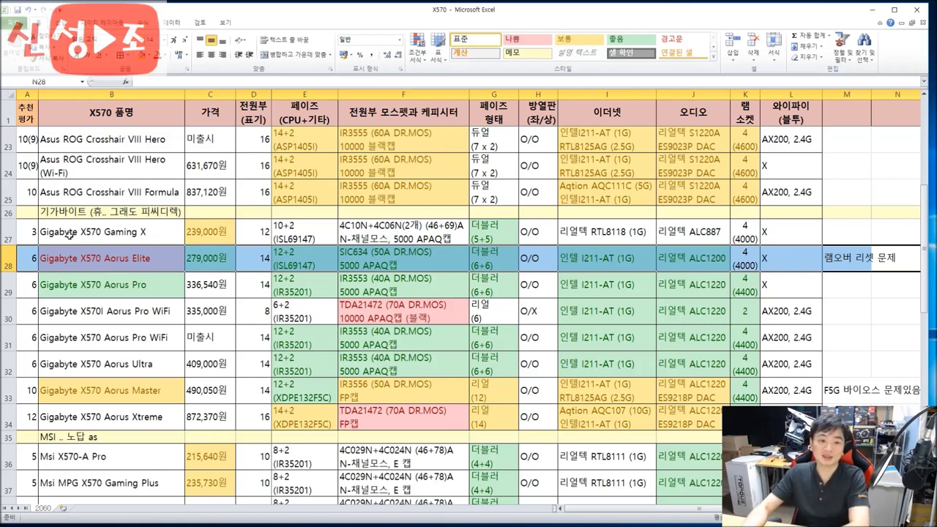
left_click(73, 254)
left_click_drag(26, 264, 824, 267)
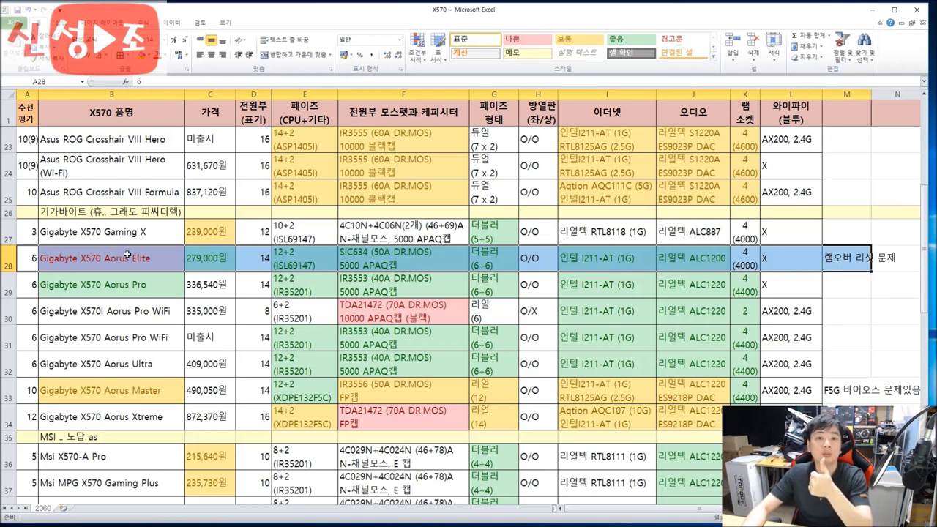
Review the Gigabyte X570 Aorus Pro row, highlighting its cells from the rating across to the RAM socket and beyond
left_click(66, 297)
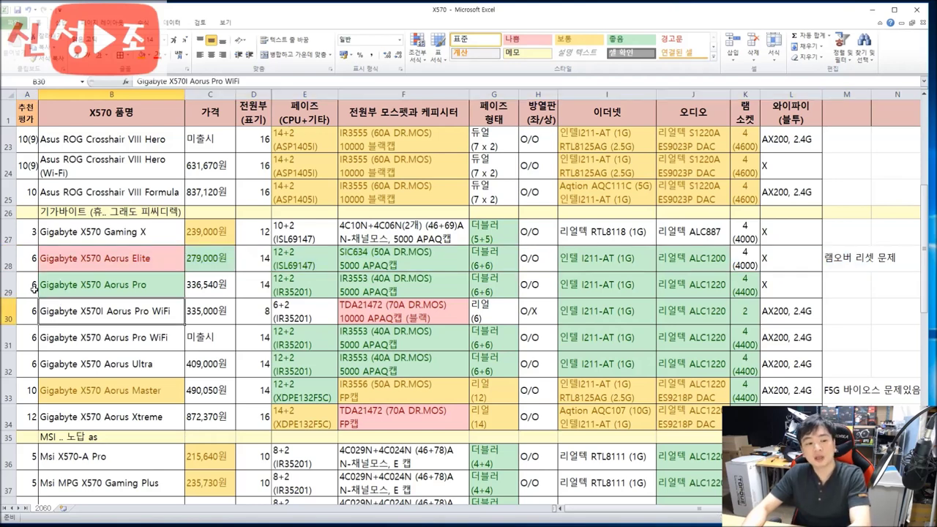
left_click(33, 287)
left_click_drag(34, 287, 743, 287)
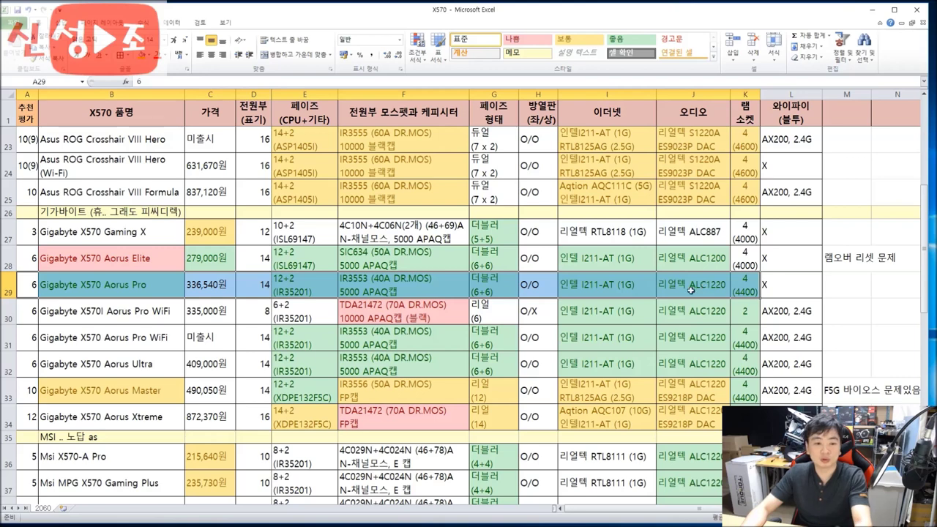
left_click(296, 286)
left_click_drag(875, 285, 38, 282)
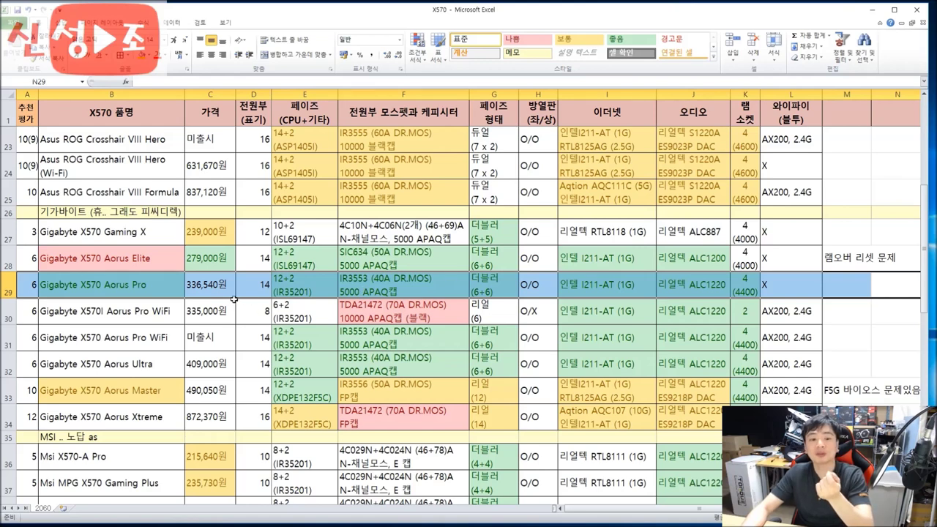
Compare the rating, name and price cells of the Gigabyte X570I Aorus Pro WiFi and X570 Aorus Pro WiFi
left_click(187, 319)
left_click_drag(26, 312, 224, 312)
left_click(215, 343)
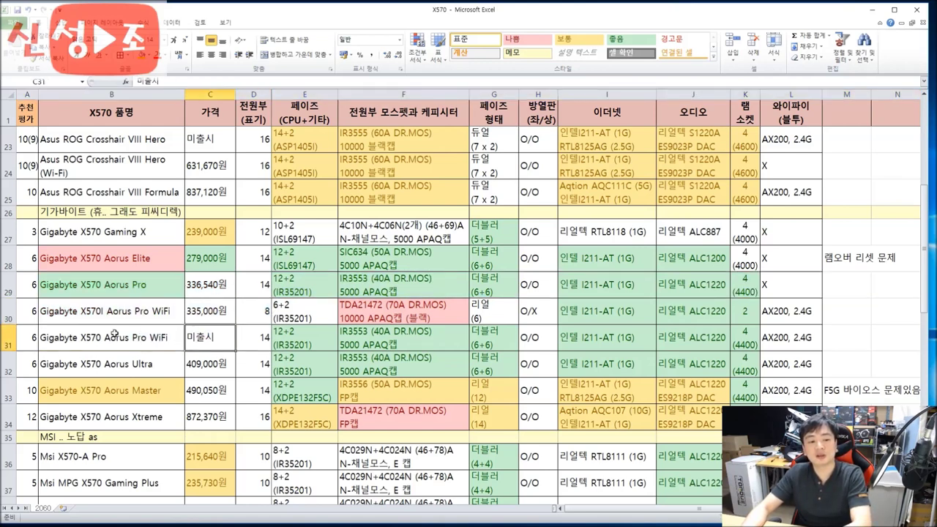
left_click_drag(31, 337, 252, 338)
left_click(61, 314)
left_click_drag(25, 312, 296, 312)
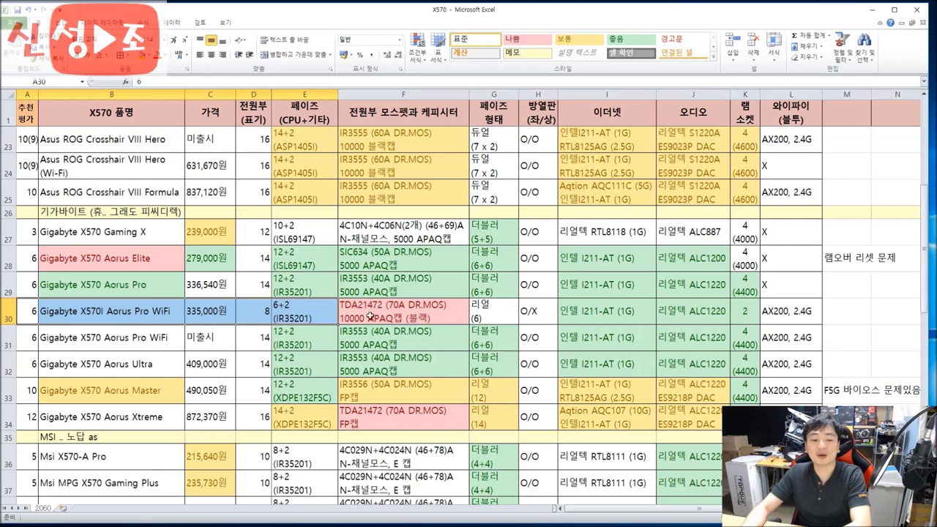
Highlight the MOSFET and capacitor text and the whole row of the Gigabyte X570I Aorus Pro WiFi, then point out the Gigabyte section heading
left_click(439, 310)
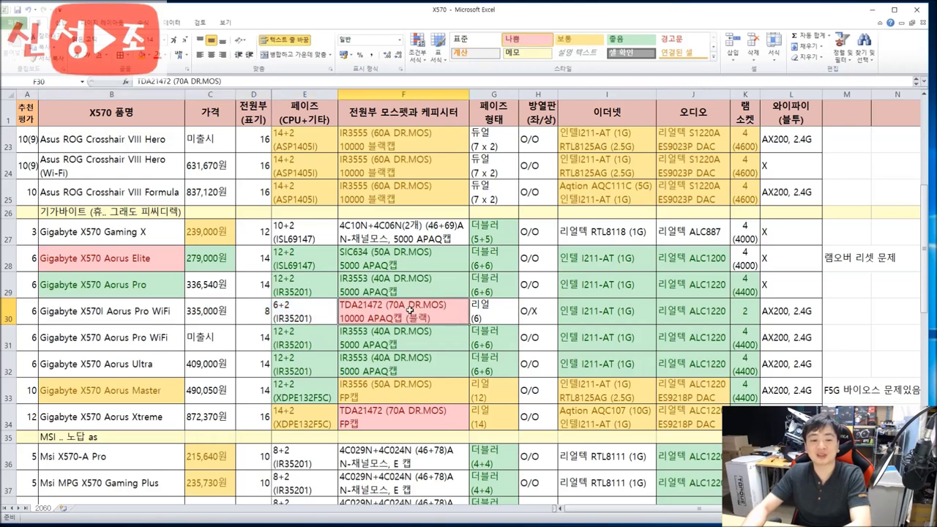
left_click_drag(899, 314, 80, 311)
double_click(387, 307)
left_click_drag(386, 305, 310, 300)
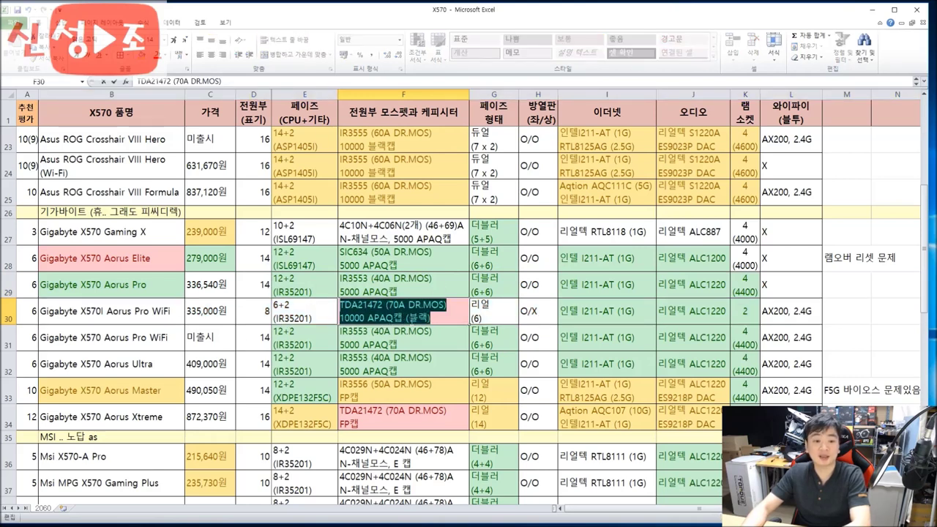
left_click_drag(432, 318, 335, 313)
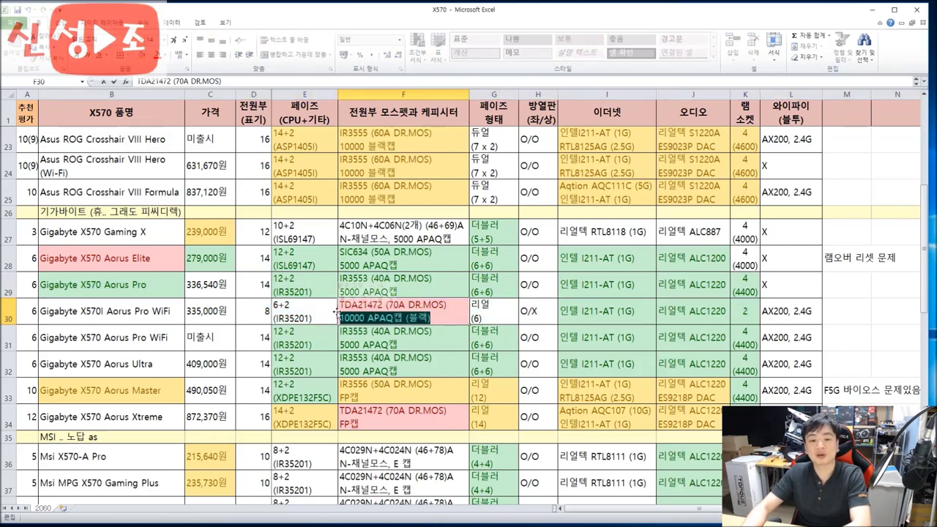
left_click(666, 319)
left_click_drag(803, 313, 33, 310)
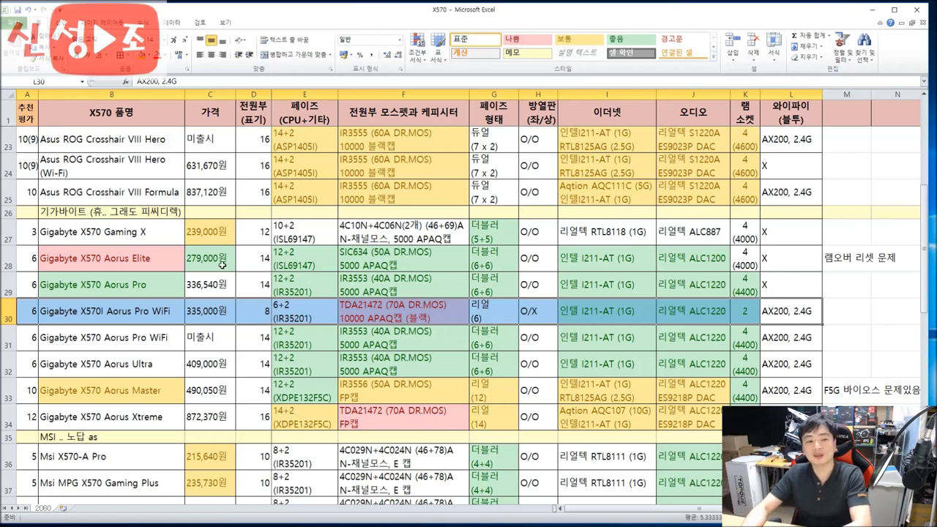
left_click(362, 301)
left_click(108, 214)
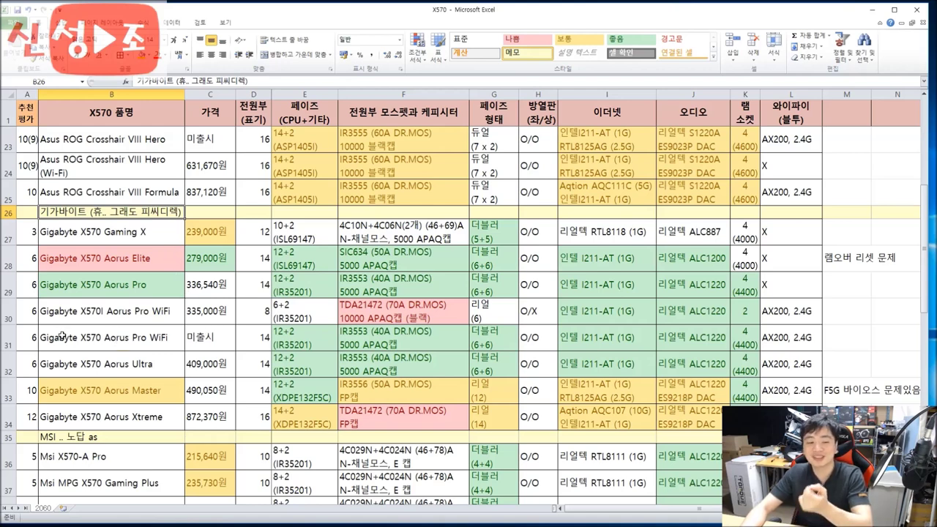
Highlight the Gigabyte X570 Aorus Pro WiFi and Aorus Ultra rows together, from rating to Wi-Fi
left_click(28, 364)
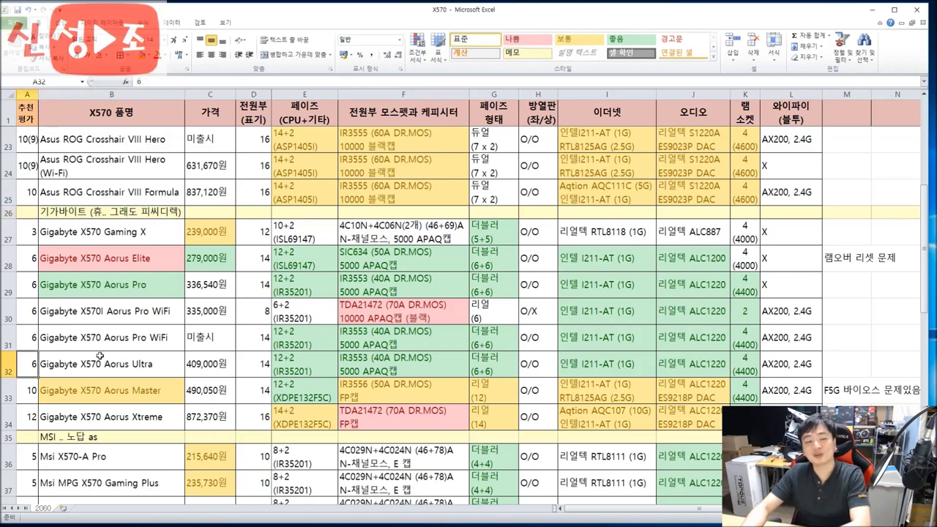
left_click_drag(25, 338, 197, 364)
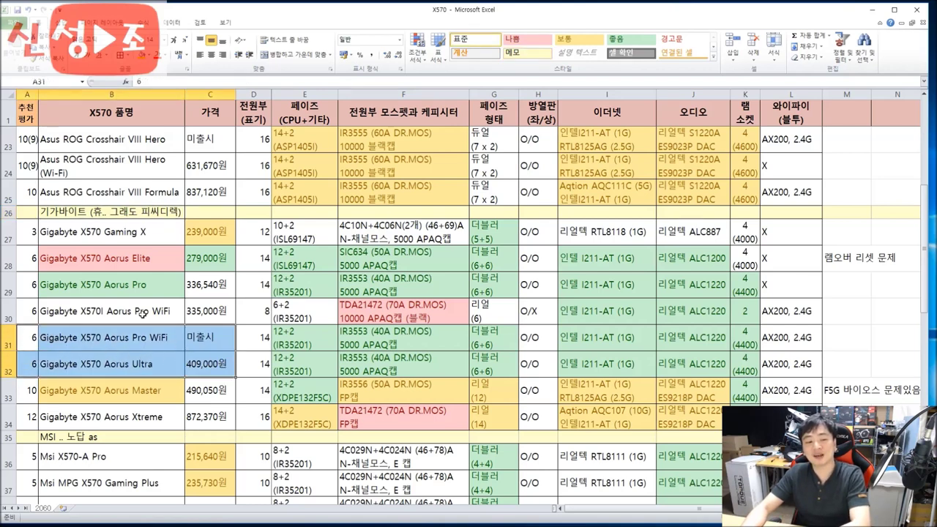
left_click(66, 333)
left_click_drag(27, 341, 805, 364)
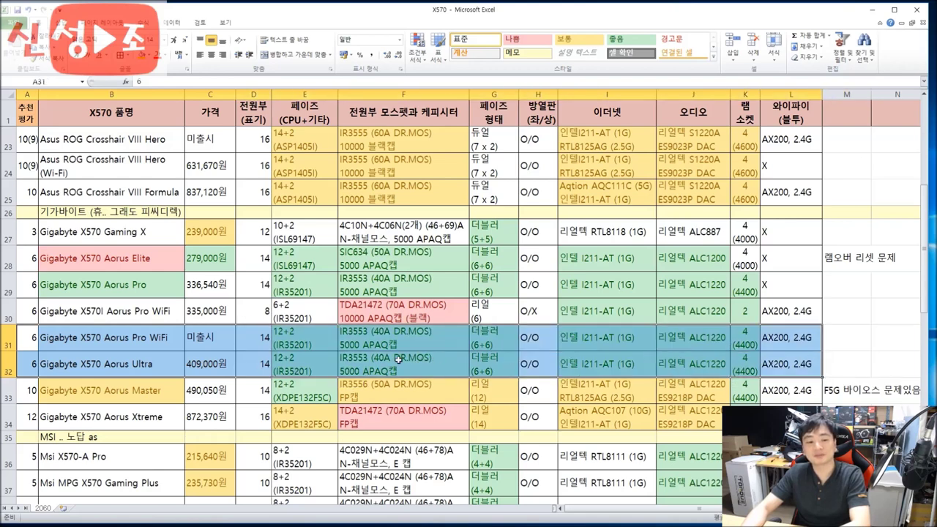
Compare the Aorus Pro WiFi, Aorus Ultra and Aorus Pro rows by highlighting each separately, finishing on the Aorus Ultra
left_click(244, 358)
left_click_drag(22, 339, 813, 341)
left_click_drag(51, 368, 732, 366)
left_click_drag(39, 285, 812, 289)
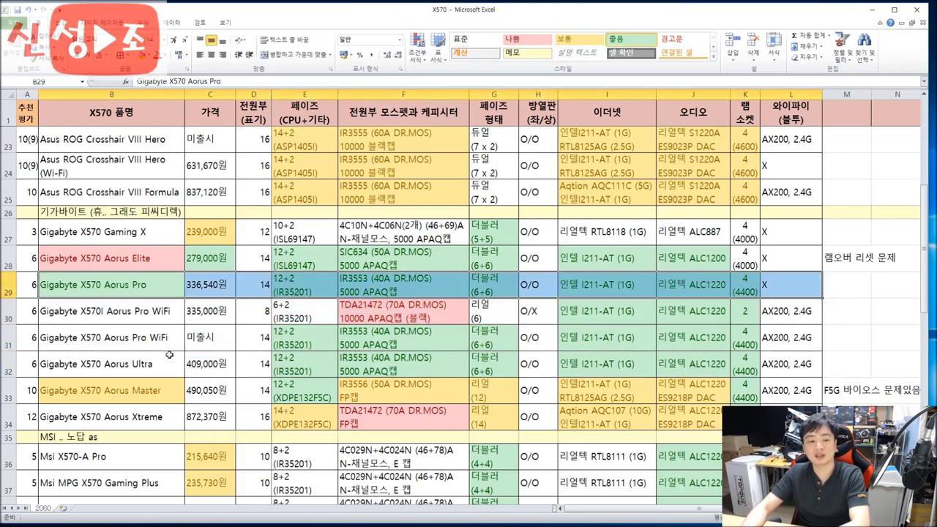
left_click(100, 361)
left_click_drag(41, 363, 792, 362)
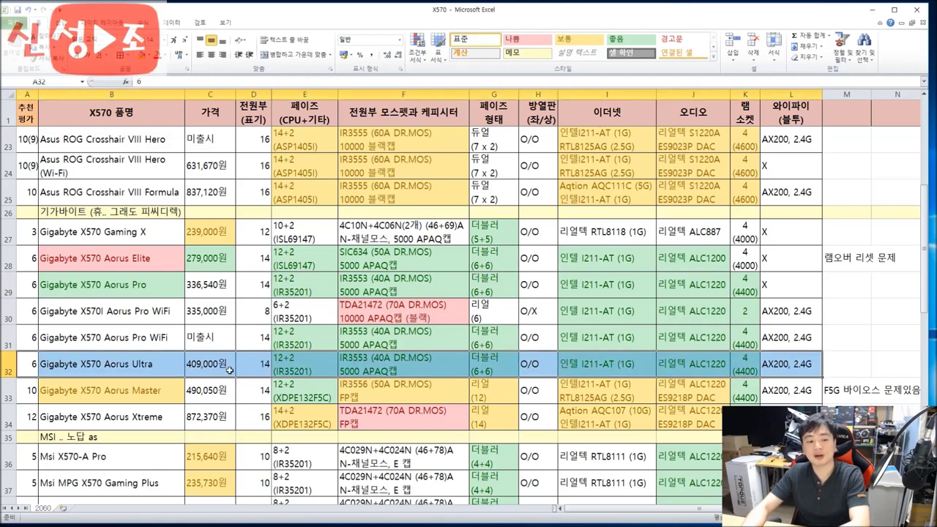
Review the Gigabyte X570 Aorus Master row, highlighting its XDPE132F5C controller text and its phase type text
left_click_drag(32, 395, 798, 392)
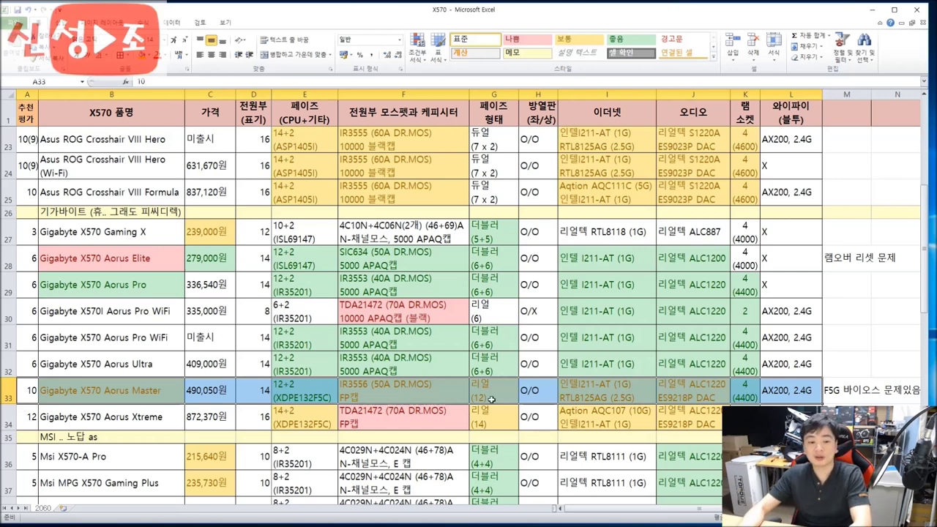
double_click(311, 390)
left_click_drag(333, 397, 262, 397)
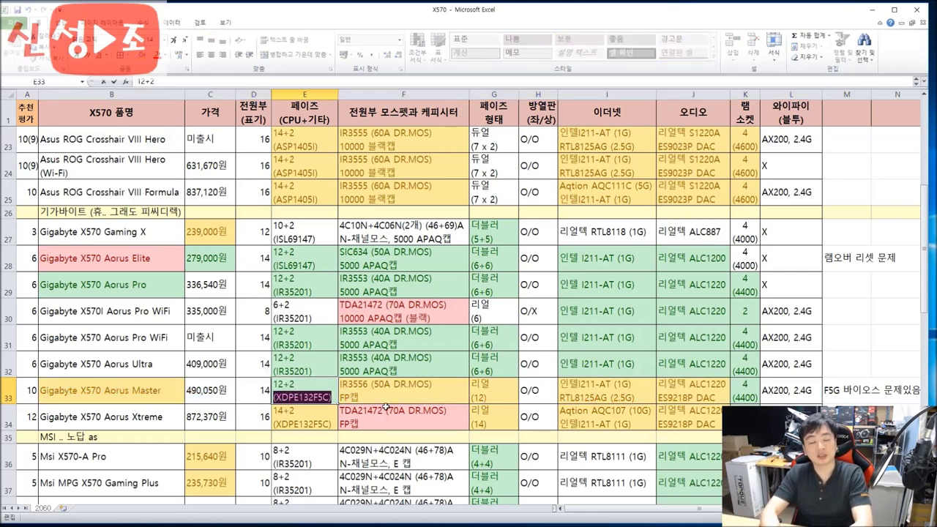
double_click(489, 385)
left_click_drag(489, 400, 458, 379)
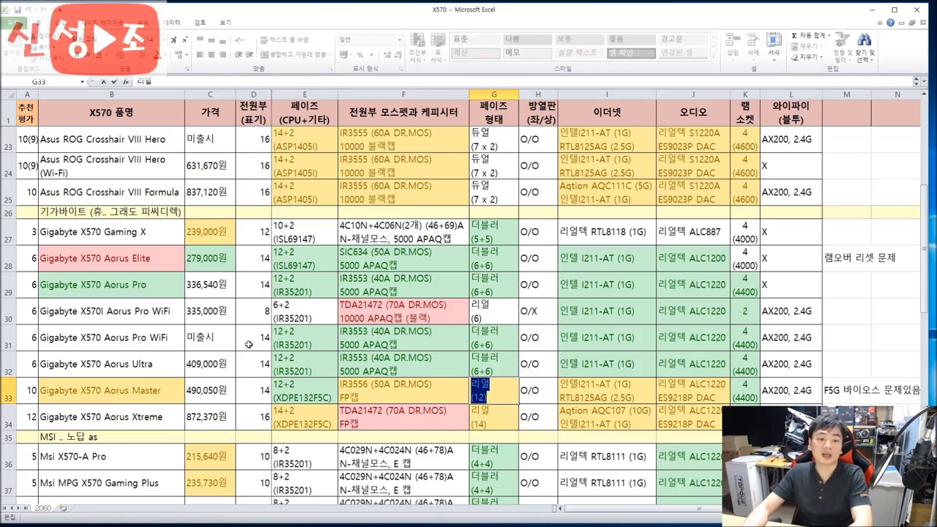
mouse_move(98, 395)
left_mouse_down()
mouse_move(42, 391)
mouse_move(764, 388)
mouse_move(103, 406)
mouse_move(110, 399)
left_mouse_up()
left_click(798, 398)
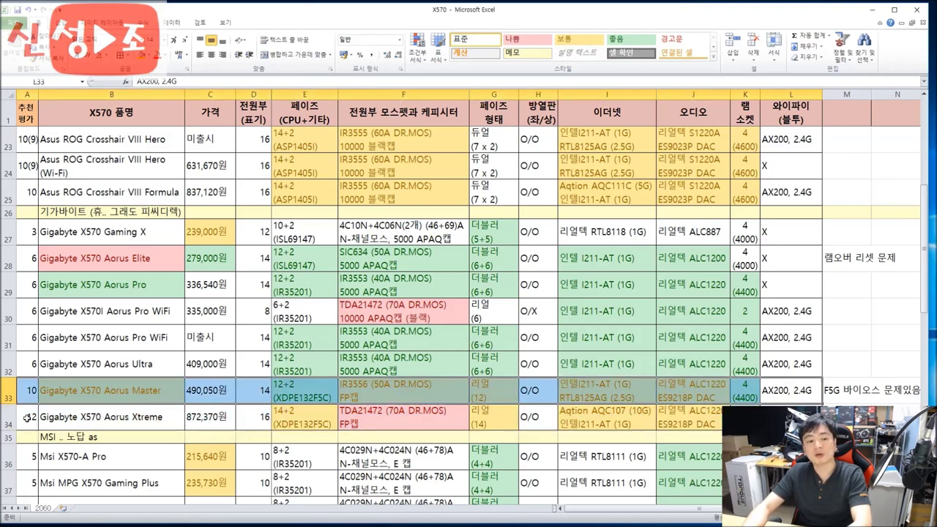
Review the Gigabyte X570 Aorus Xtreme row and highlight its MOSFET and capacitor text
left_click_drag(30, 417, 746, 417)
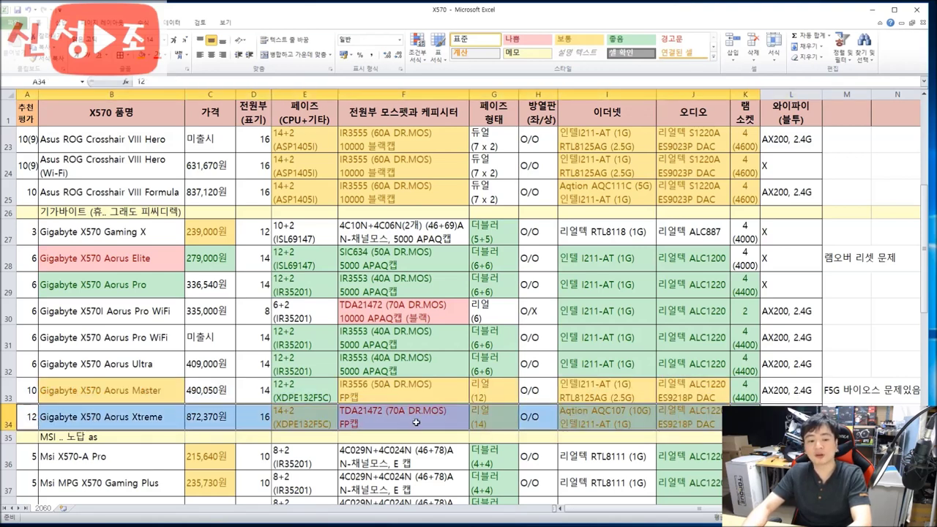
left_click(374, 424)
double_click(374, 424)
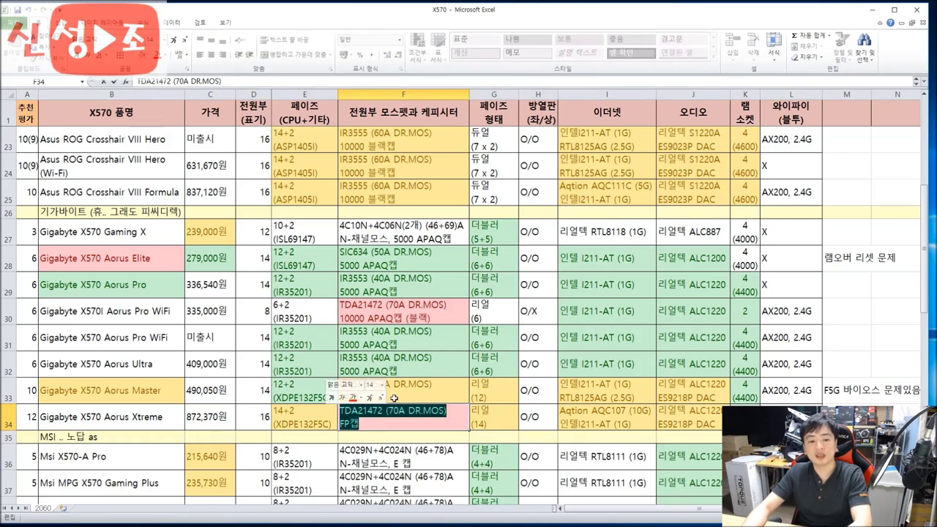
left_click_drag(371, 428, 332, 412)
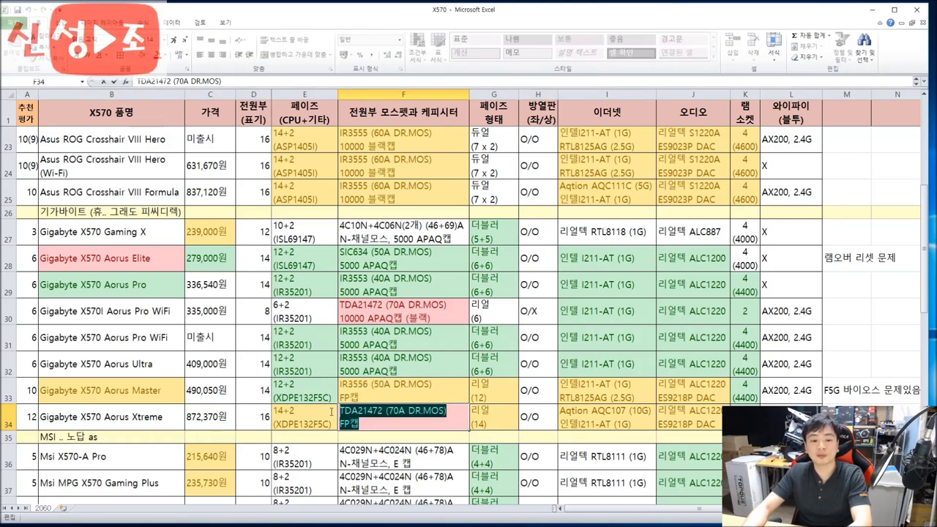
left_click(393, 423)
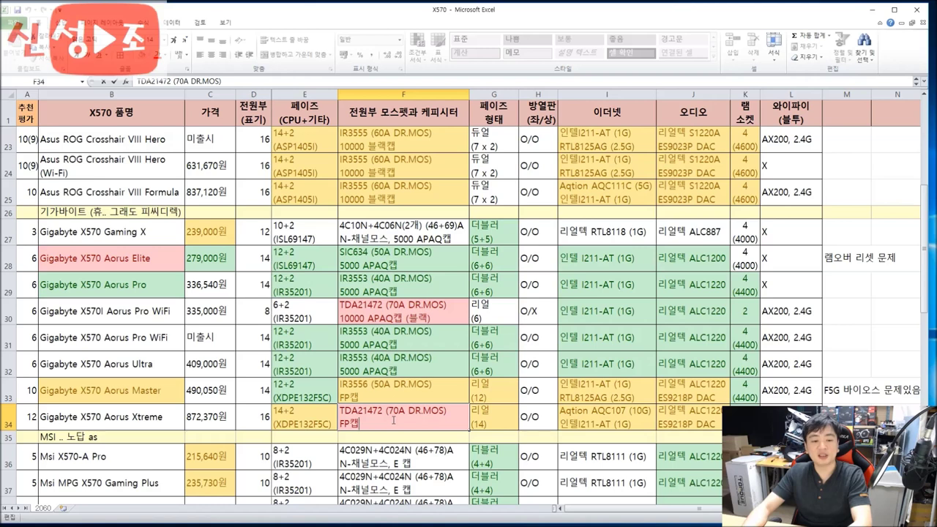
left_click_drag(394, 421, 333, 414)
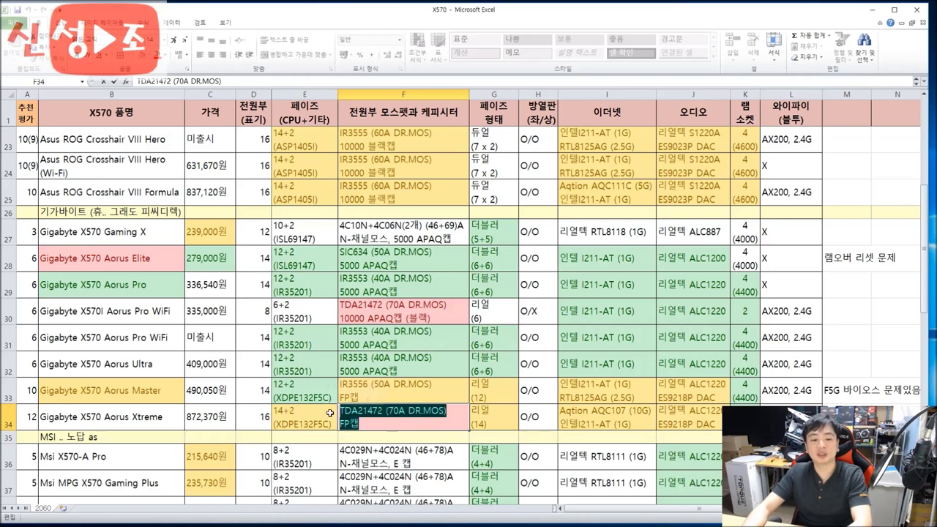
Highlight the Aorus Master and Aorus Xtreme rows together, then point out the Aorus Xtreme's price
left_click(253, 417)
left_click_drag(29, 417, 764, 399)
left_click_drag(841, 417, 52, 385)
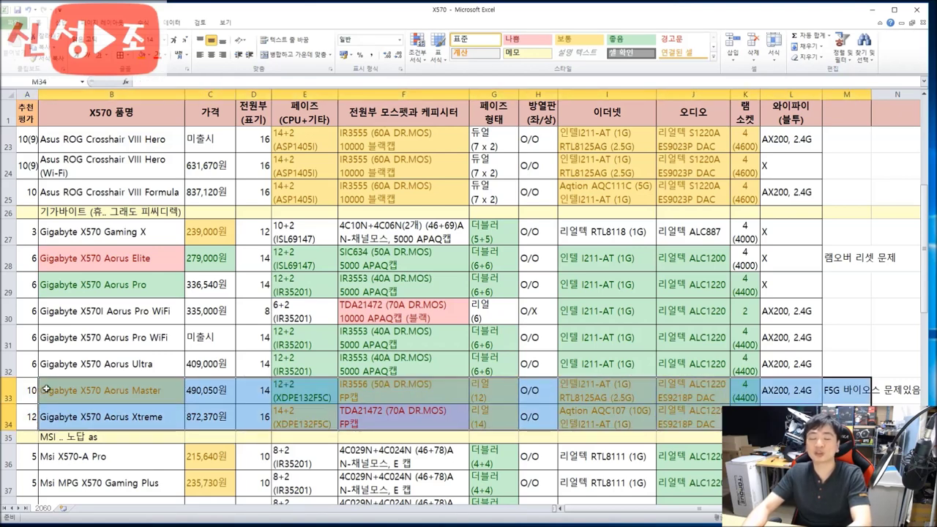
left_click(202, 423)
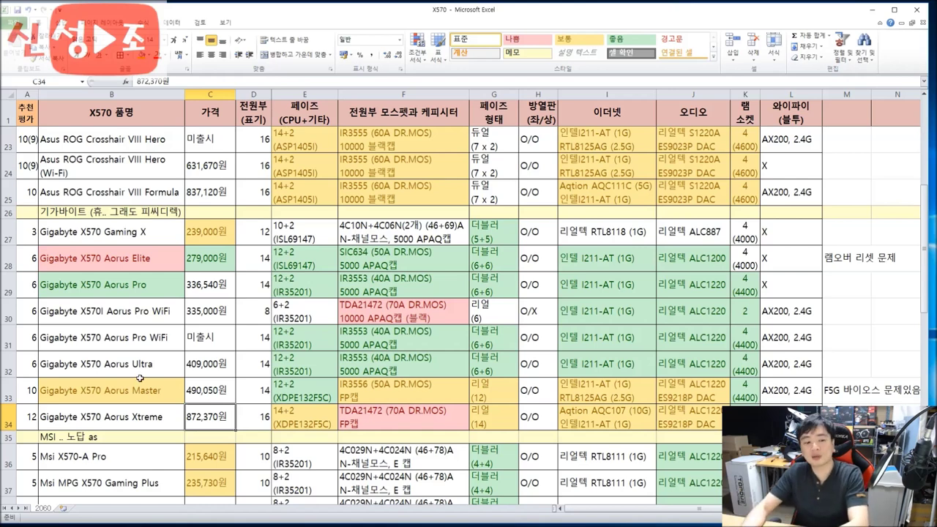
Compare Gigabyte tiers by highlighting the Aorus Master and Xtreme rows, the X570I Aorus Pro WiFi through Xtreme rows, and the Aorus Elite and Pro rows
left_click_drag(26, 390, 791, 417)
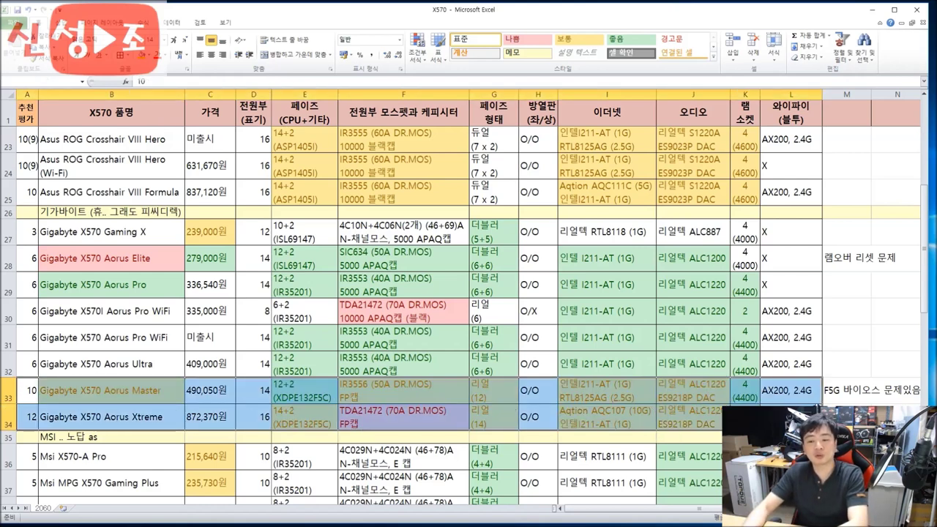
left_click(27, 364)
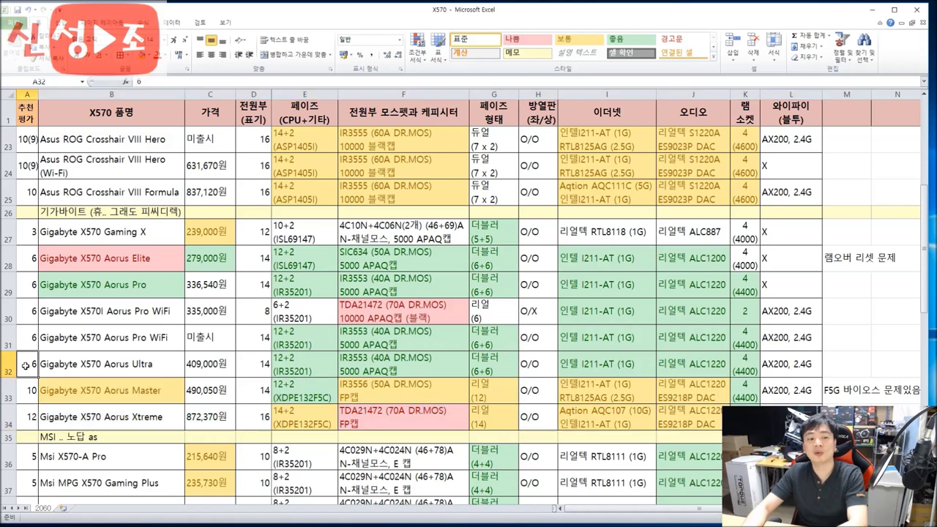
left_click_drag(26, 315, 790, 417)
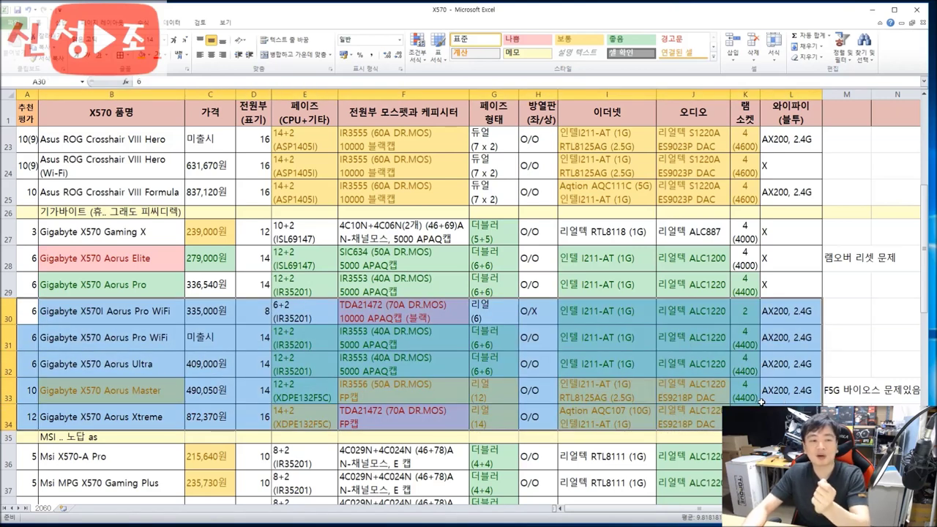
left_click(535, 400)
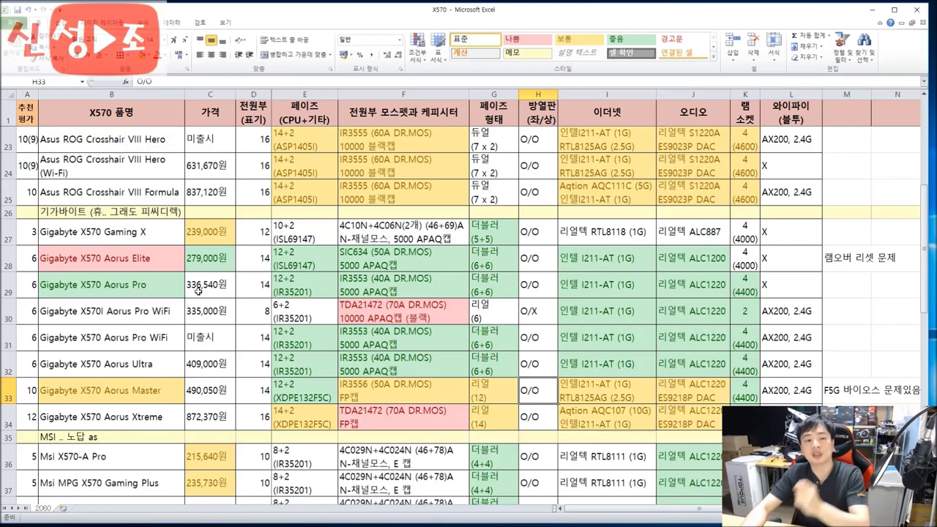
left_click_drag(27, 260, 754, 279)
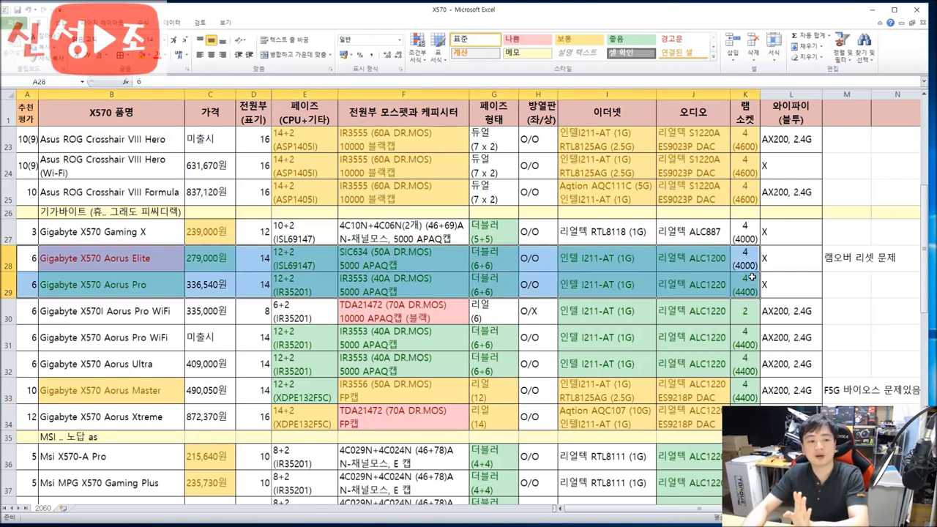
Highlight the Gigabyte X570 Gaming X row, then point out the Aorus Pro and Aorus Elite entries above the other Aorus boards
left_click_drag(27, 240, 464, 234)
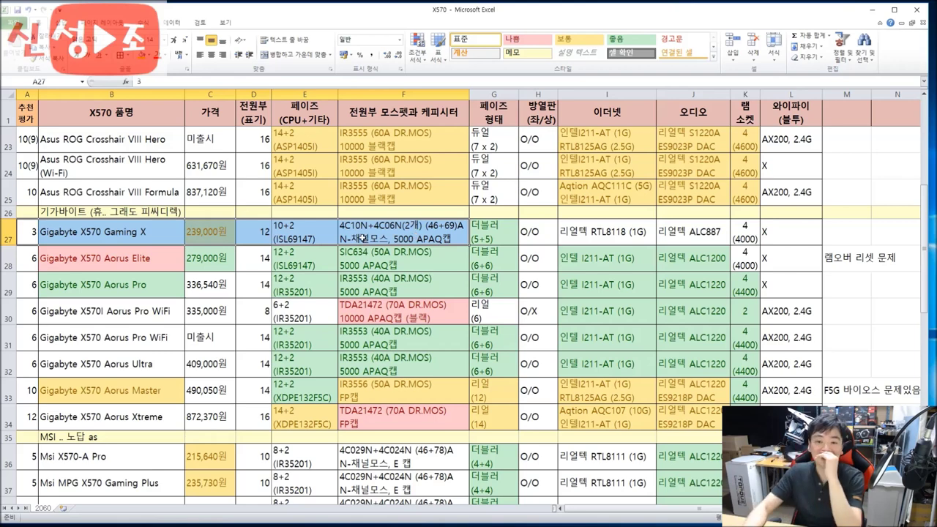
left_click(585, 233)
left_click_drag(824, 228, 22, 233)
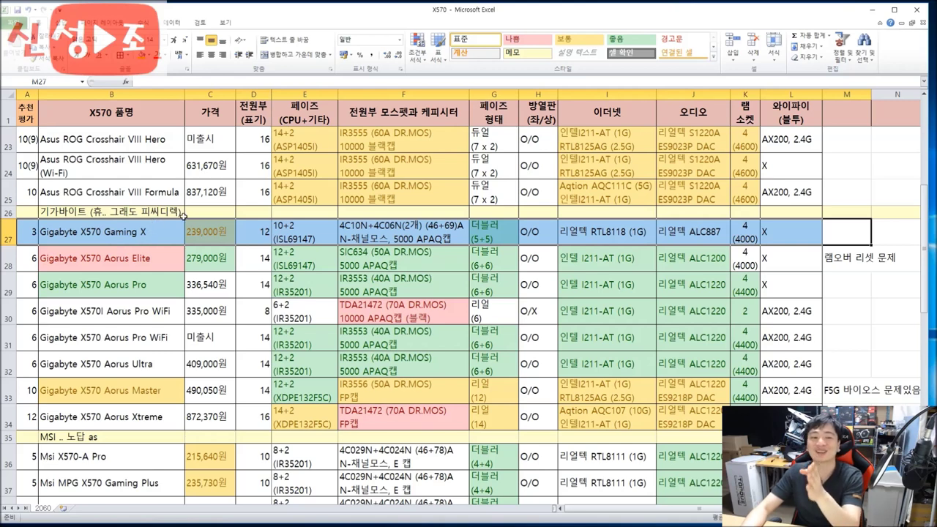
left_click(366, 288)
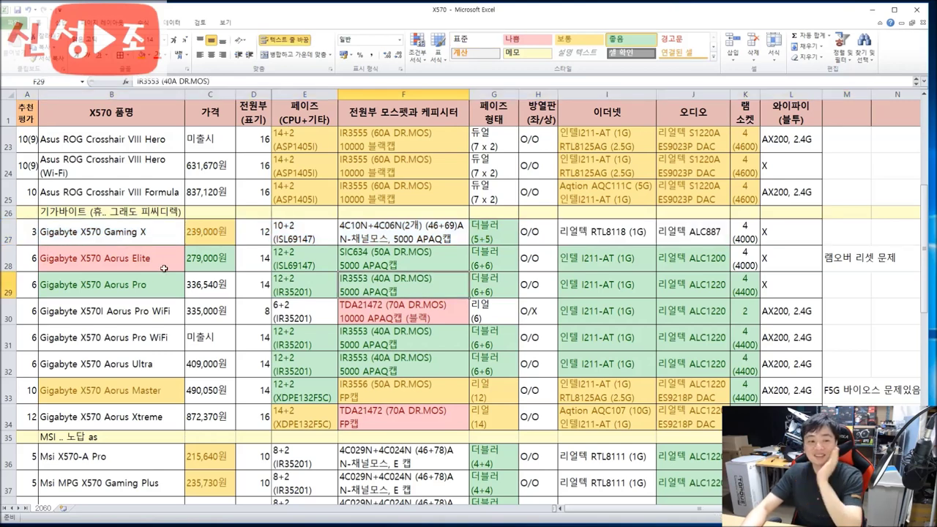
left_click(41, 255)
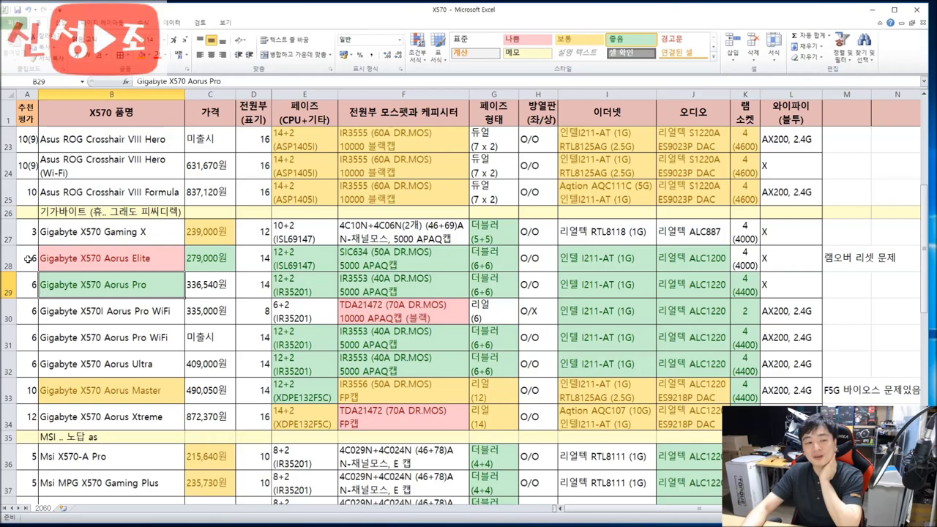
Go to the MSI section and highlight the text of its "MSI .. 노답 as" heading, leaving the text as it is
scroll(333, 240, "down", 3)
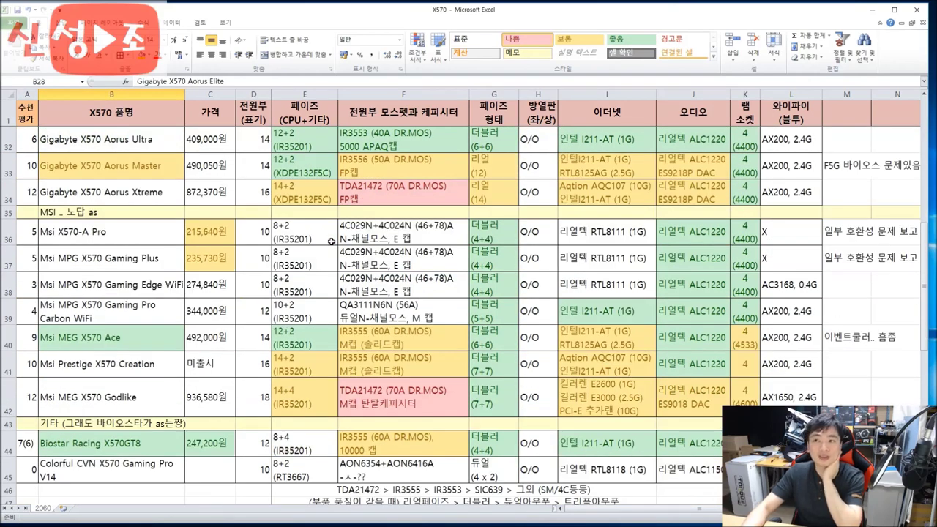
scroll(331, 240, "down", 1)
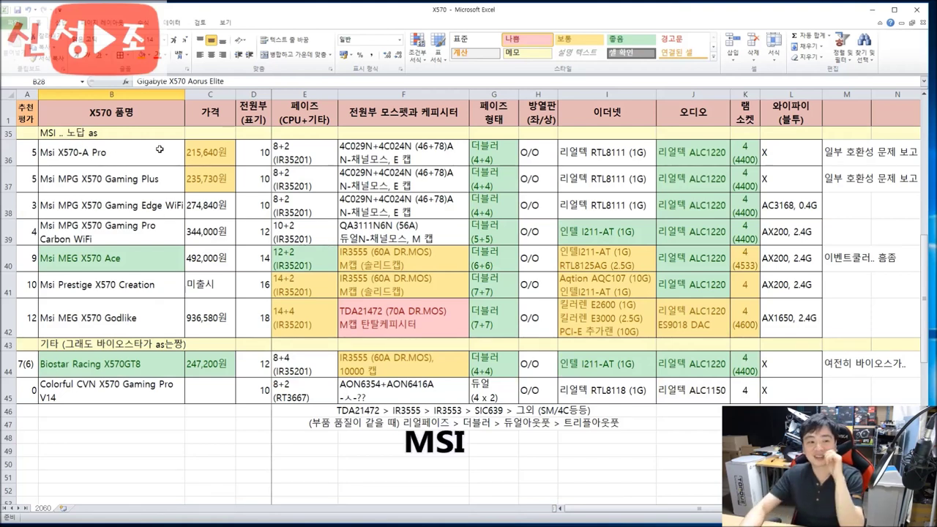
double_click(90, 133)
key("shift+Left")
key("shift+Left")
key("shift+Left")
key("shift+Left")
key("shift+Left")
key("shift+Left")
key("shift+Left")
key("shift+Left")
key("shift+Left")
key("shift+Left")
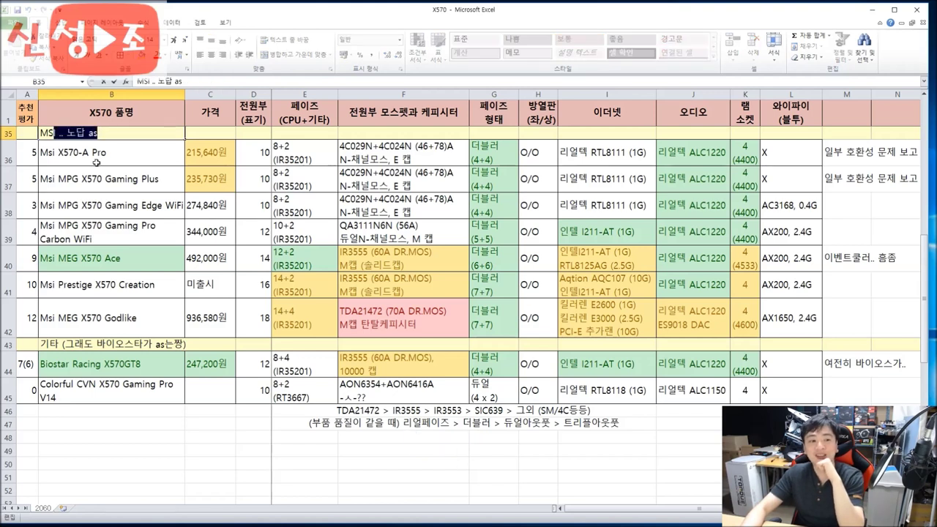
key("Return")
left_click(110, 182)
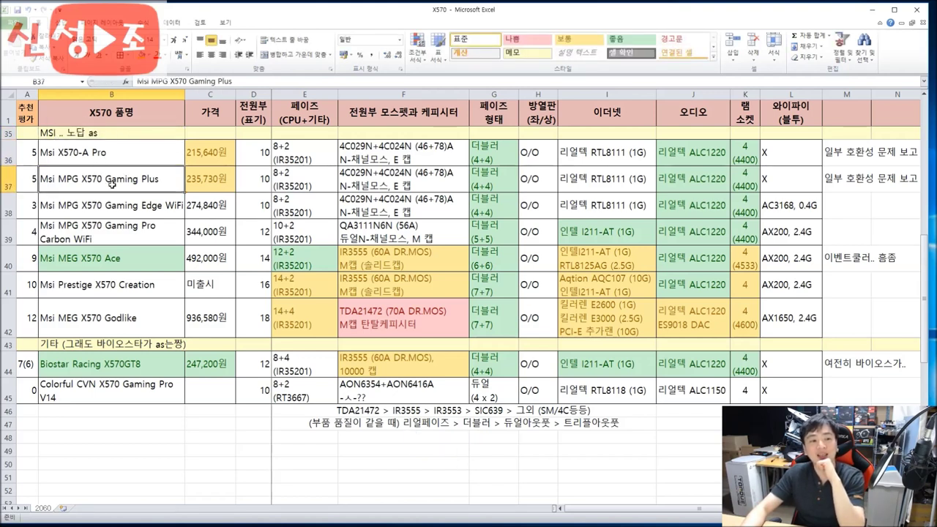
Review the MSI X570-A Pro row, highlighting the first number of its phase text and selecting its MOSFET and capacitor cell
left_click_drag(32, 152, 864, 158)
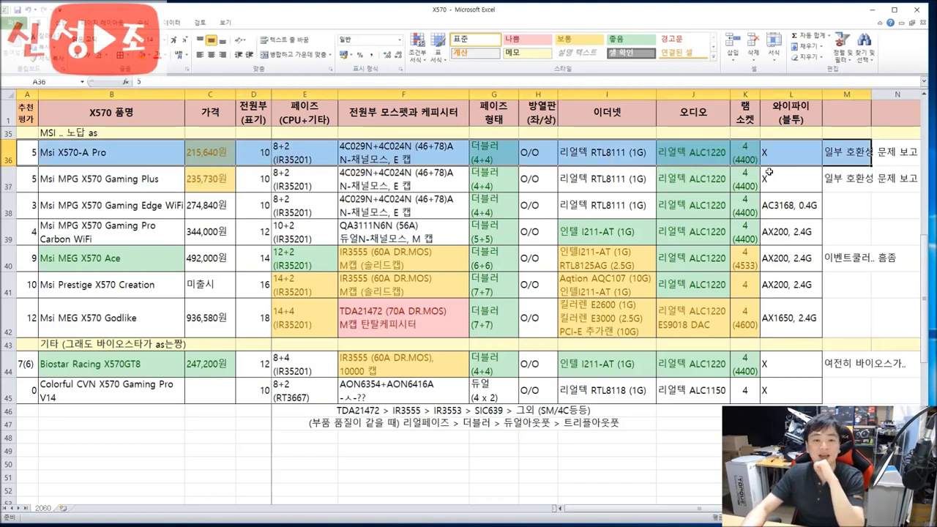
left_click(599, 161)
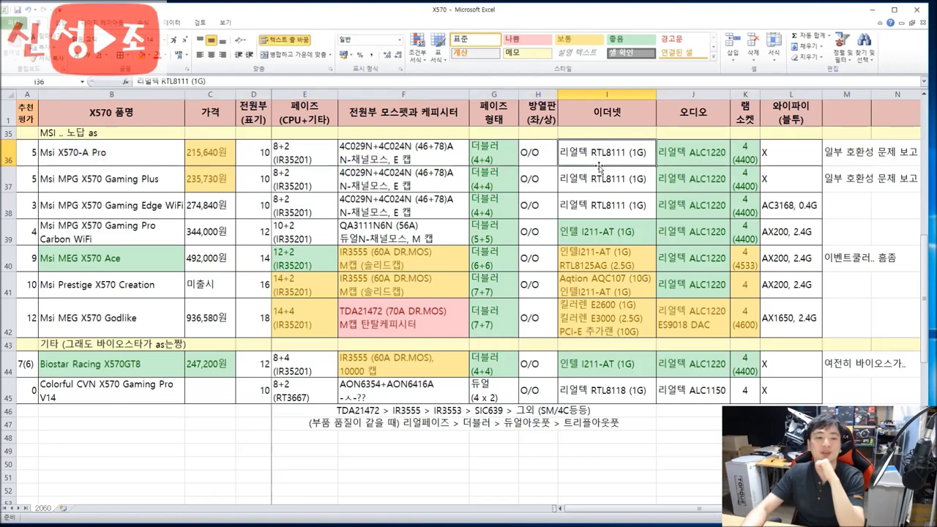
scroll(477, 195, "up", 1)
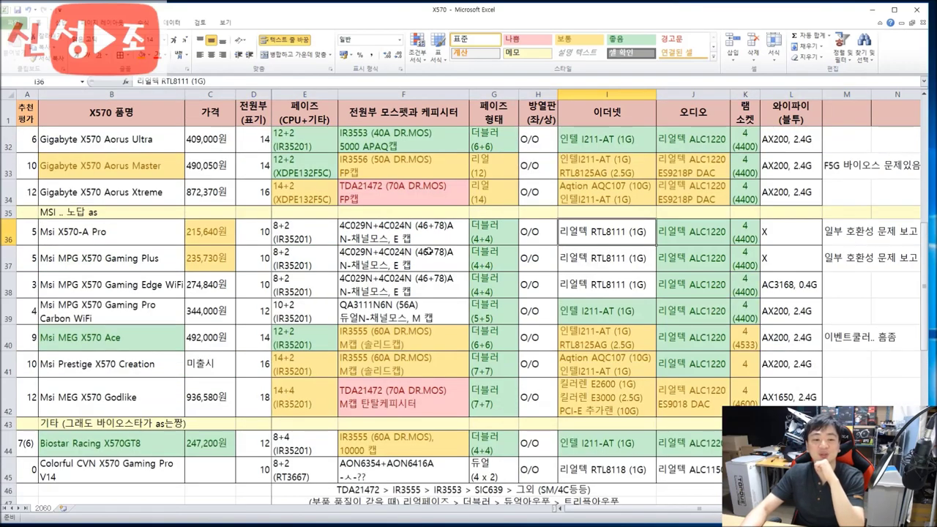
double_click(123, 242)
left_click(297, 238)
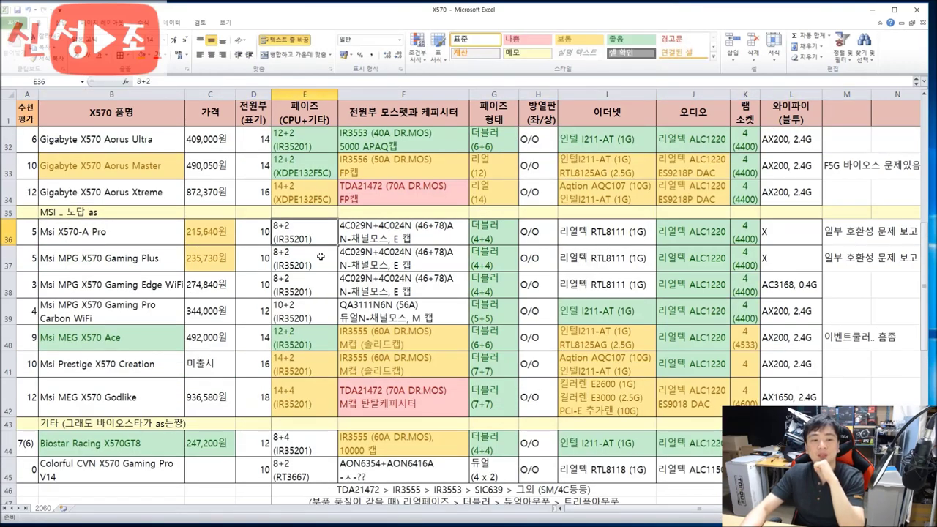
double_click(300, 235)
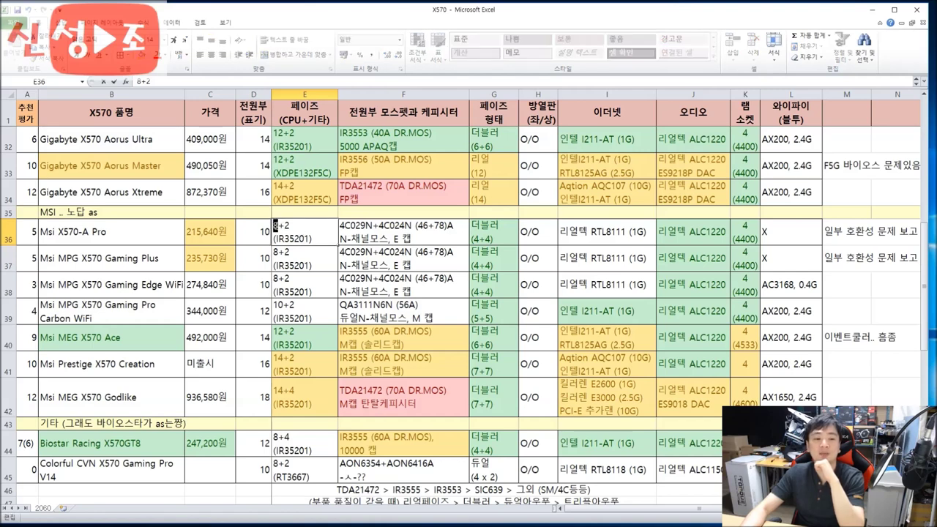
left_click(404, 241)
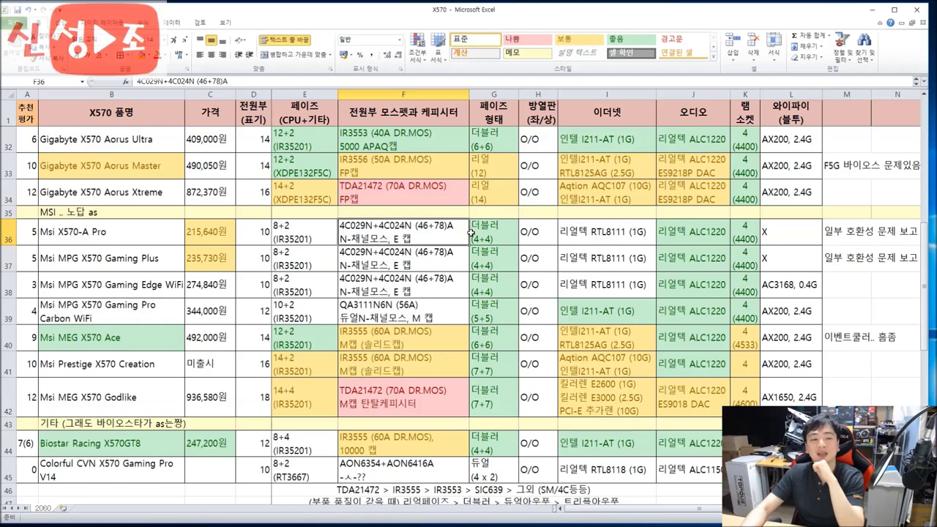
Point out the MSI X570-A Pro's Ethernet entry and highlight its row from the rating to the Wi-Fi column
left_click(596, 232)
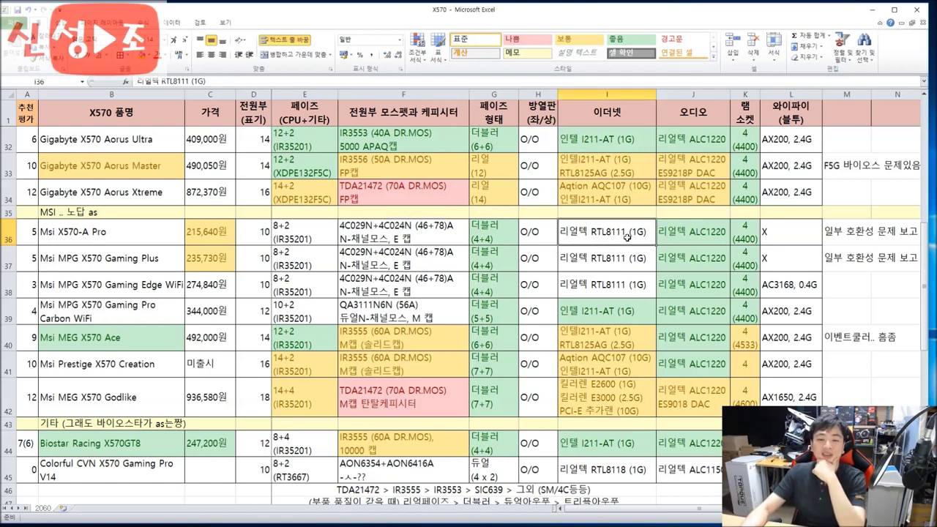
left_click_drag(773, 241, 32, 234)
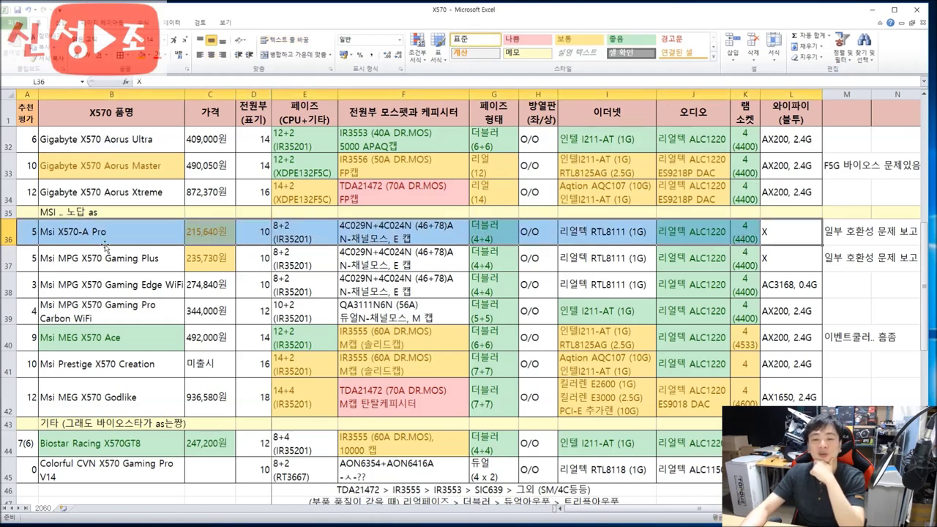
left_click(755, 234)
left_click_drag(860, 233, 812, 236)
left_click(51, 247)
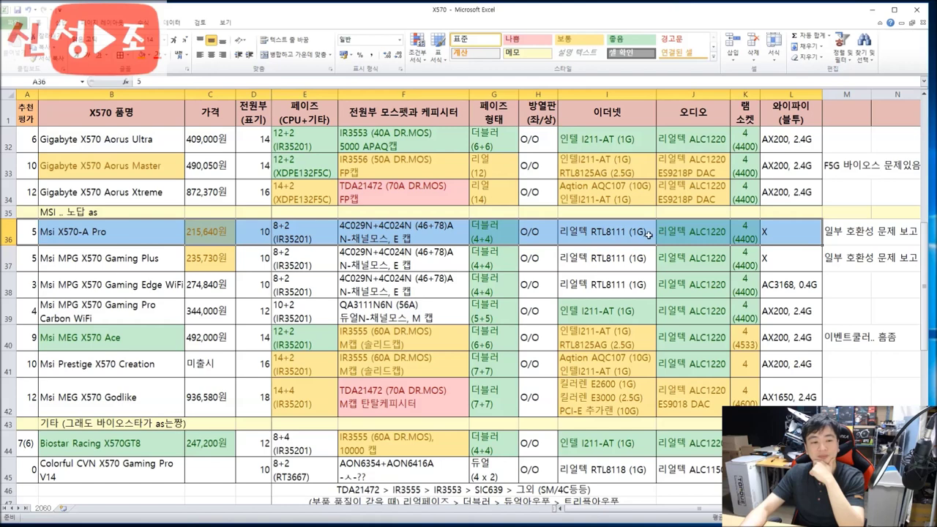
Highlight the MSI X570-A Pro and MPG X570 Gaming Plus rows together to compare their specifications
left_click(33, 261)
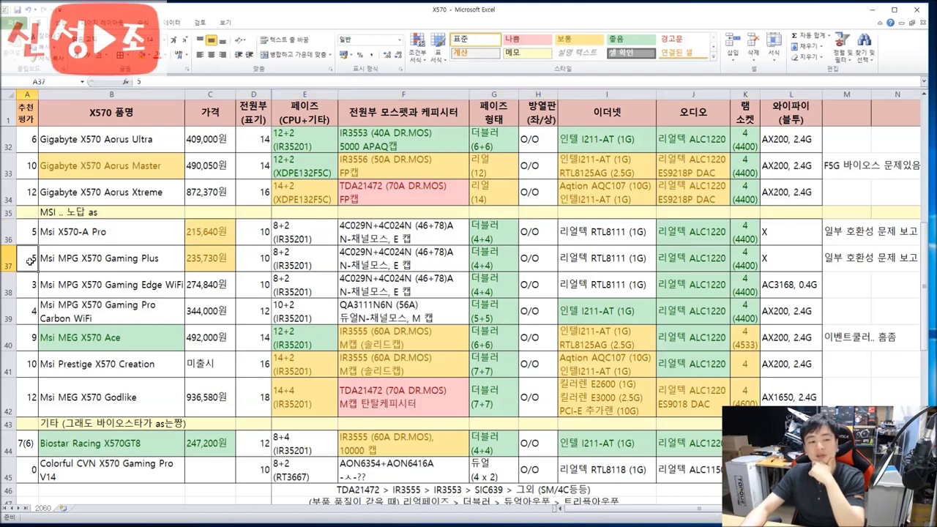
left_click_drag(28, 234, 800, 257)
left_click(774, 263)
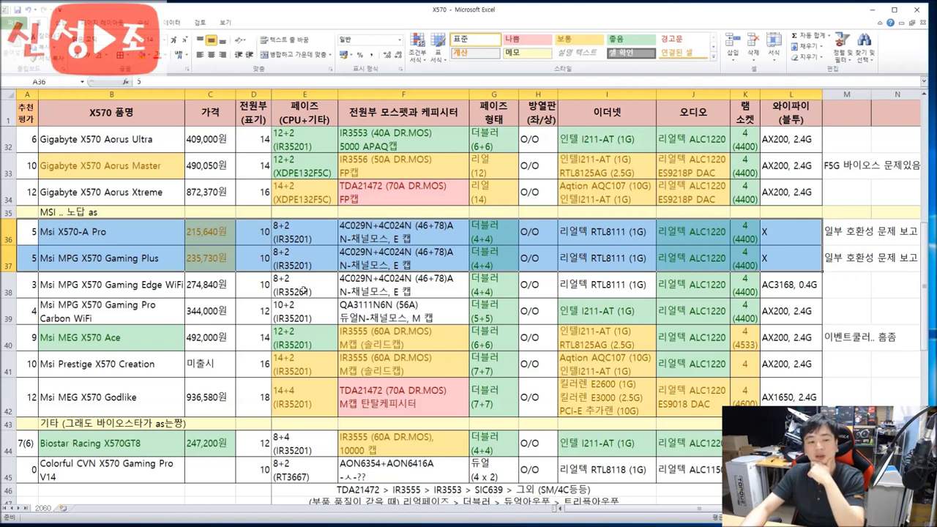
Review the MSI MPG X570 Gaming Edge WiFi row, pointing out its Wi-Fi, product name and MOSFET entries
left_click_drag(27, 284, 366, 286)
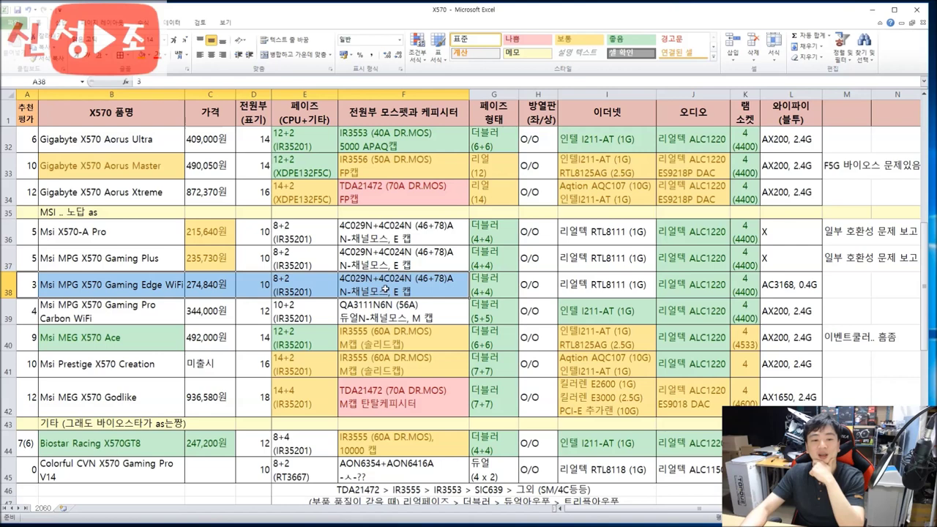
left_click(385, 288)
left_click_drag(878, 289, 33, 285)
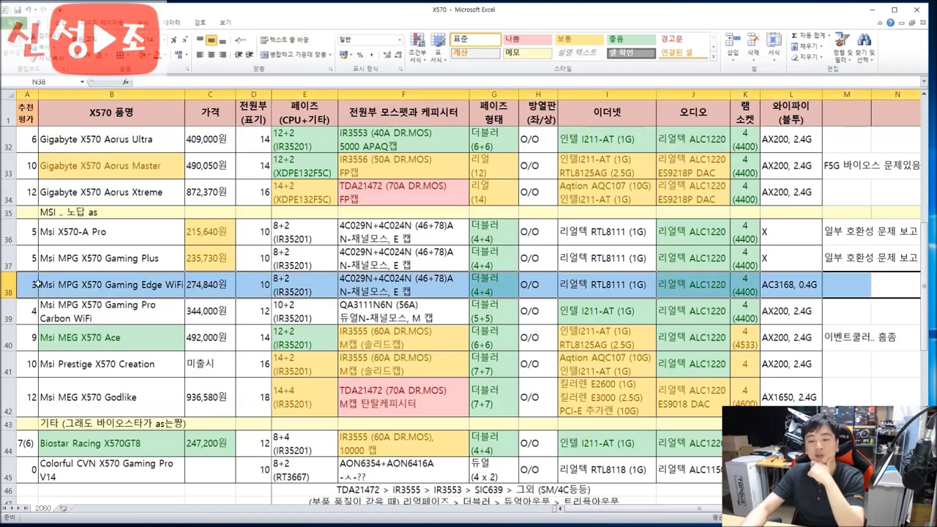
double_click(778, 293)
left_click_drag(817, 287, 743, 285)
left_click(157, 289)
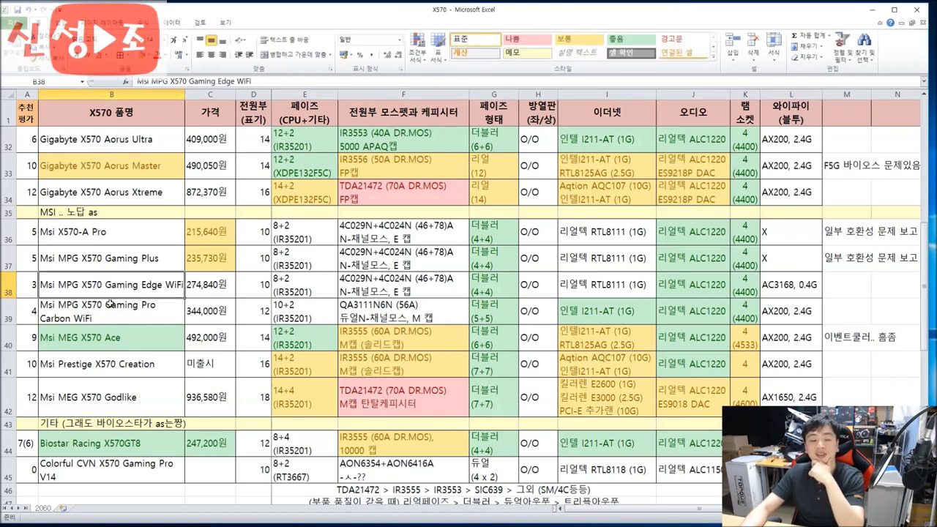
left_click(374, 294)
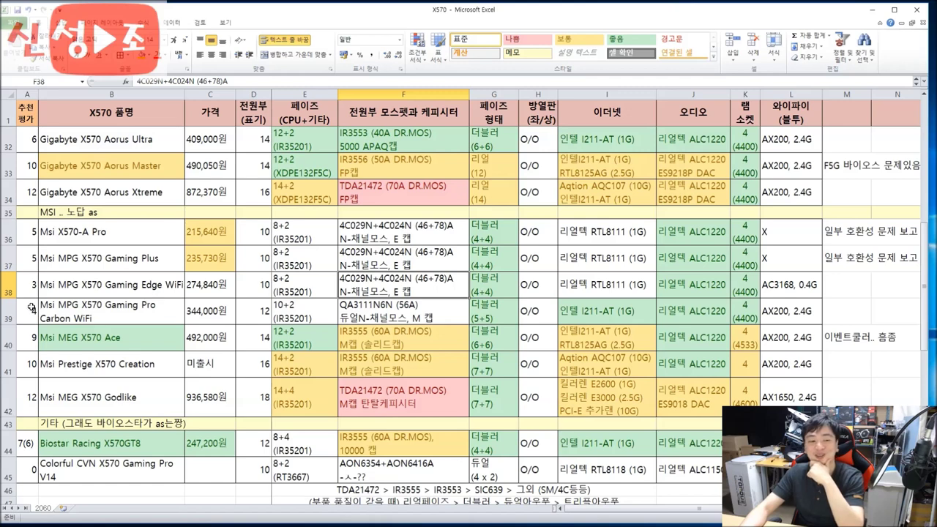
Highlight the MSI MPG X570 Gaming Pro Carbon WiFi row up to its phase type, then highlight its MOSFET and capacitor text
left_click_drag(27, 310, 402, 313)
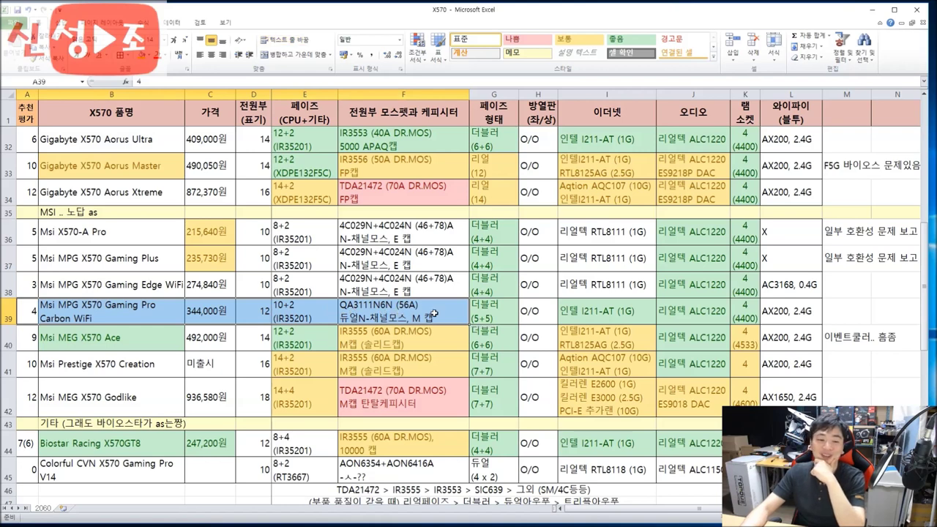
left_click(429, 317)
left_click_drag(32, 314, 515, 316)
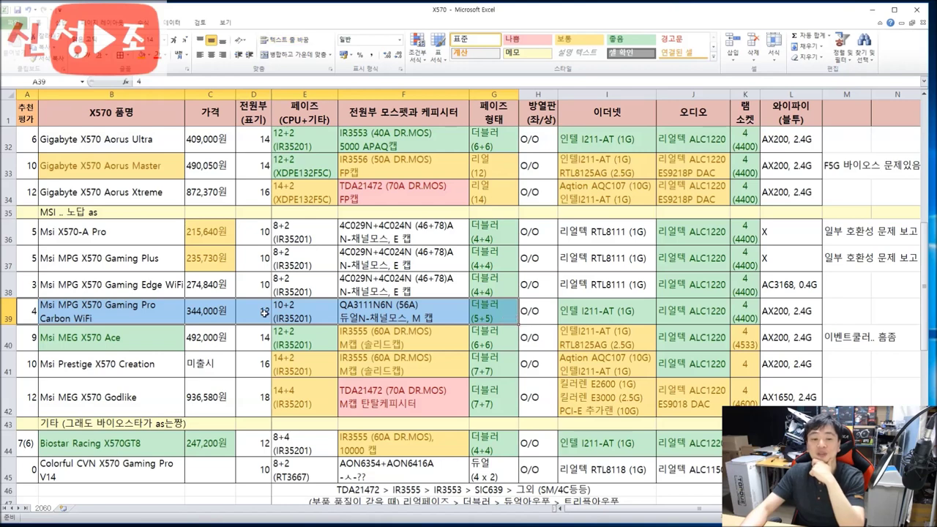
double_click(426, 312)
left_click_drag(426, 313, 313, 304)
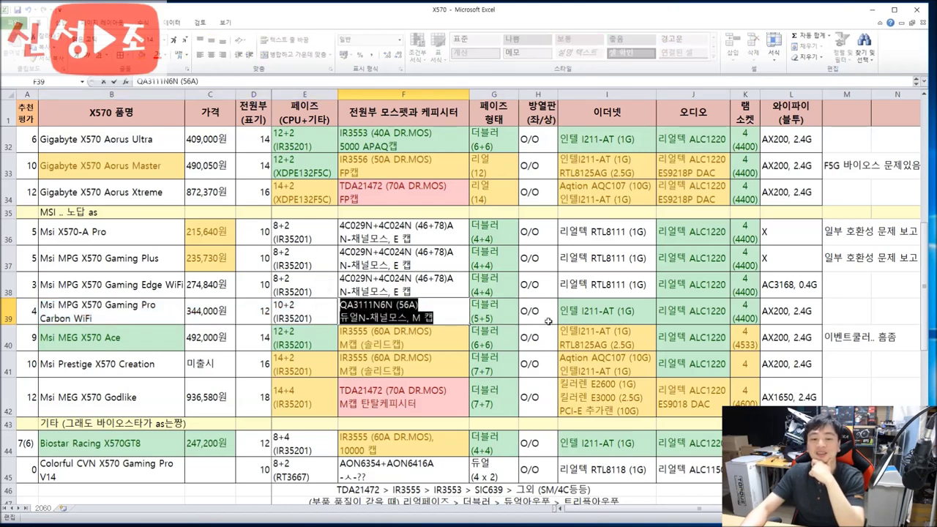
left_click(445, 317)
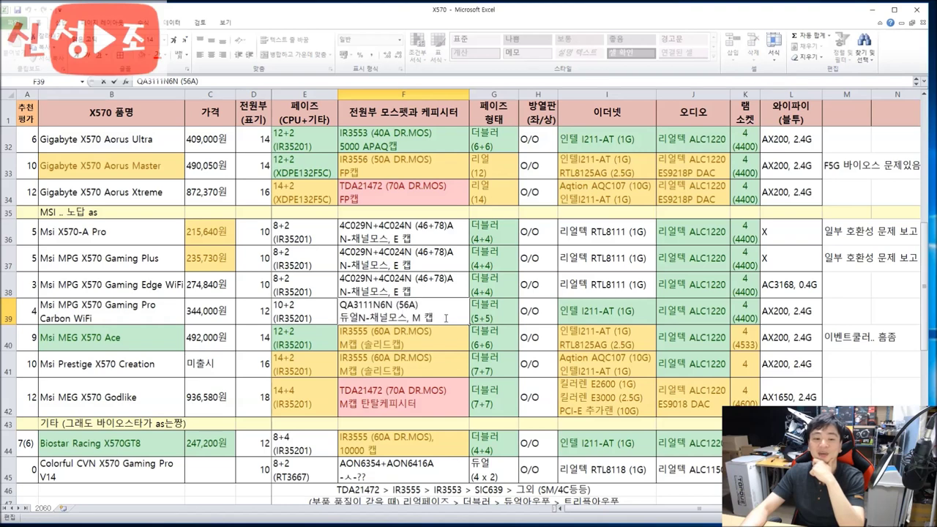
left_click_drag(445, 317, 309, 297)
left_click_drag(437, 320, 397, 319)
Highlight the entire Gaming Pro Carbon WiFi row and point out its Ethernet entry
left_click(861, 318)
left_click_drag(861, 318, 90, 316)
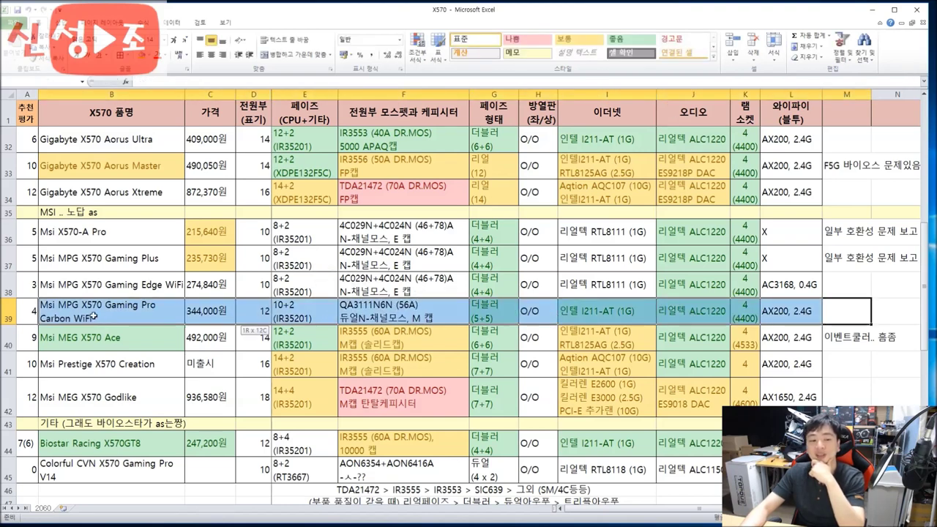
left_click(639, 313)
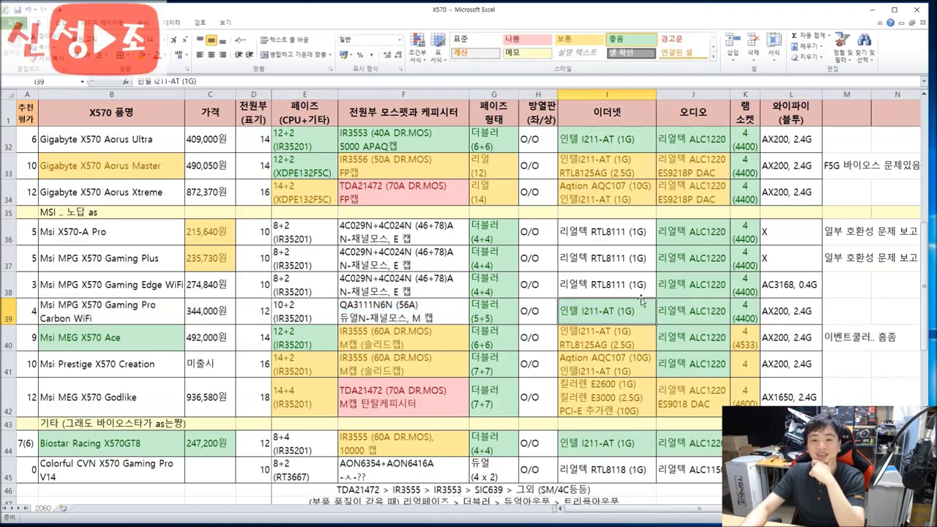
left_click_drag(834, 315, 29, 313)
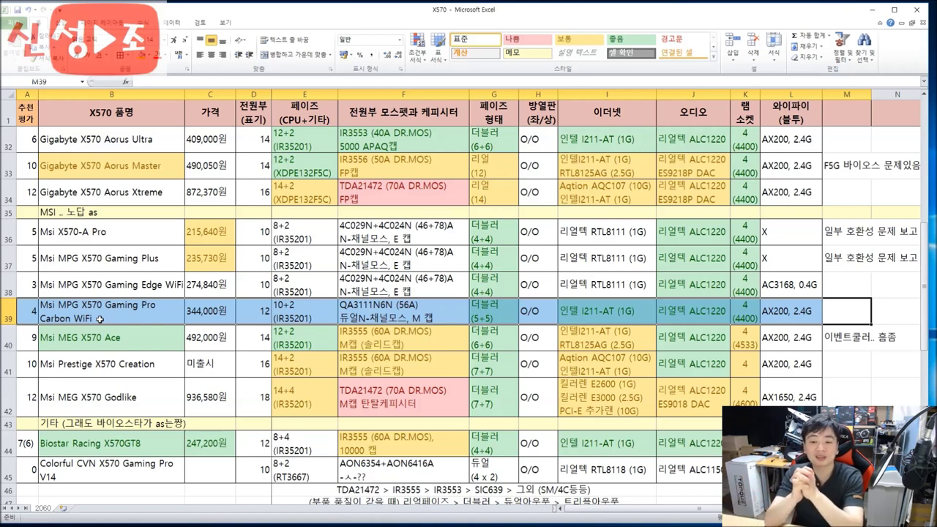
Highlight the MSI MEG X570 Ace row, then highlight the text of its phase configuration entry
left_click(101, 319)
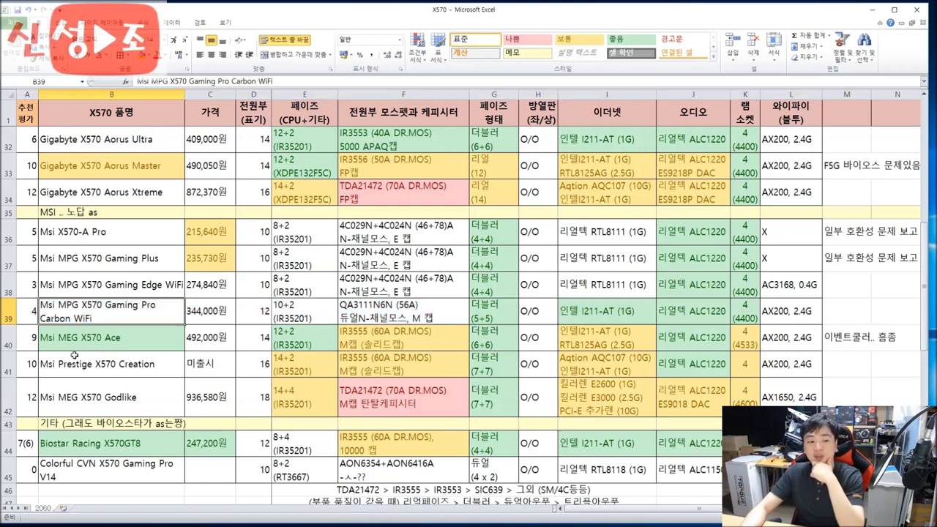
left_click_drag(27, 339, 851, 352)
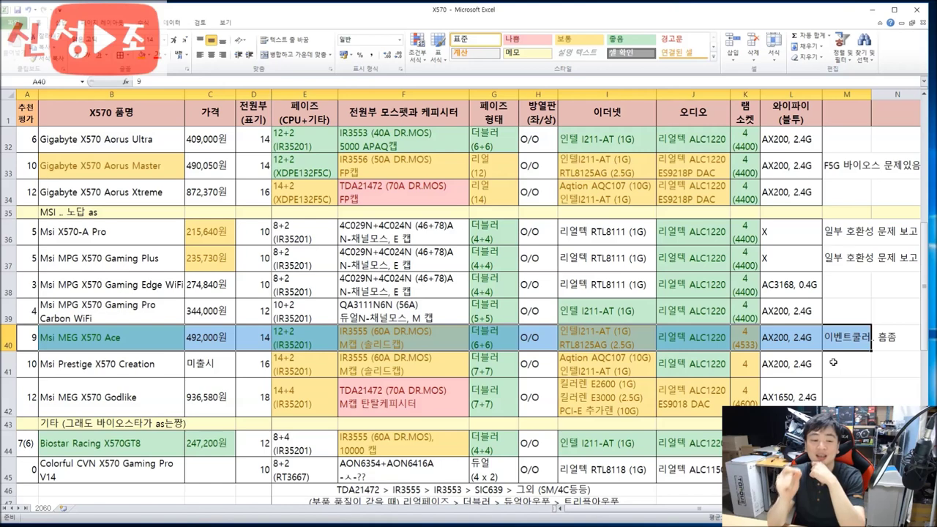
left_click(309, 331)
double_click(314, 342)
left_click_drag(314, 341, 274, 327)
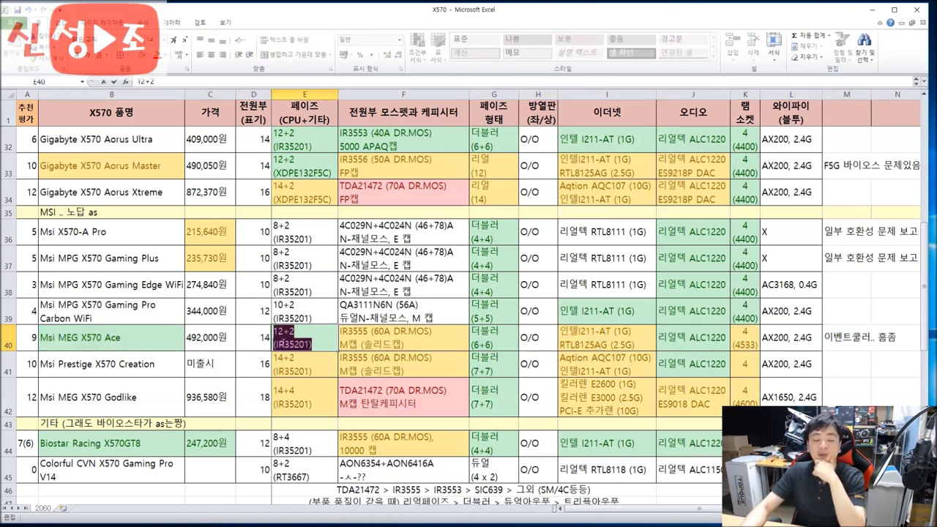
Highlight the MOSFET and capacitor text of the MSI MEG X570 Ace
left_click(340, 346)
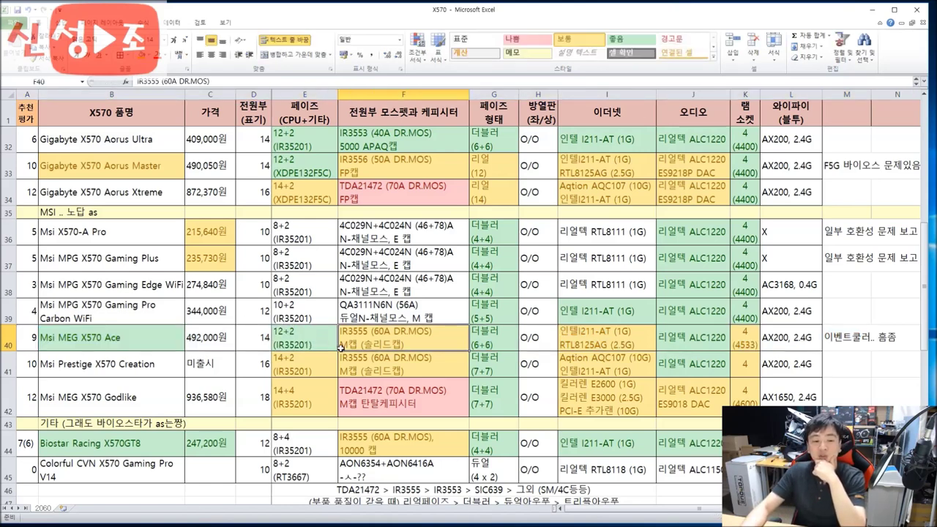
double_click(437, 340)
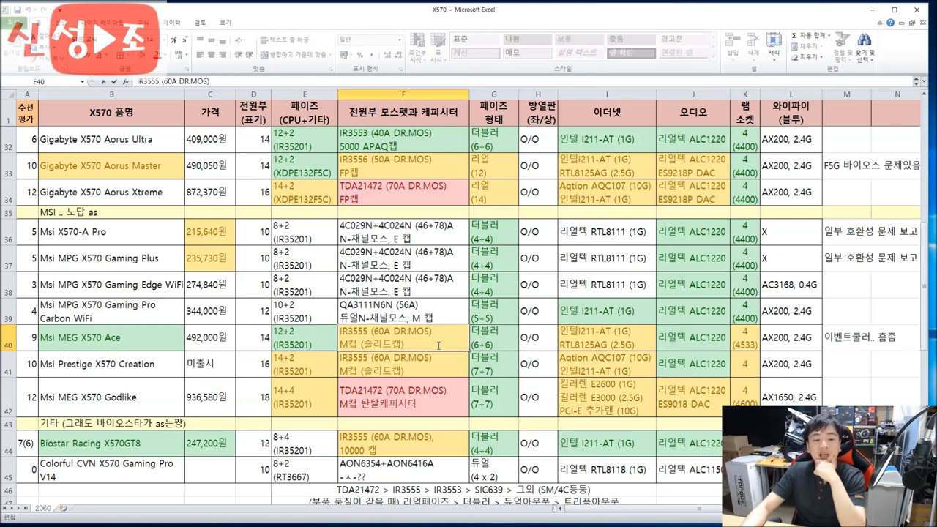
left_click_drag(438, 345, 336, 334)
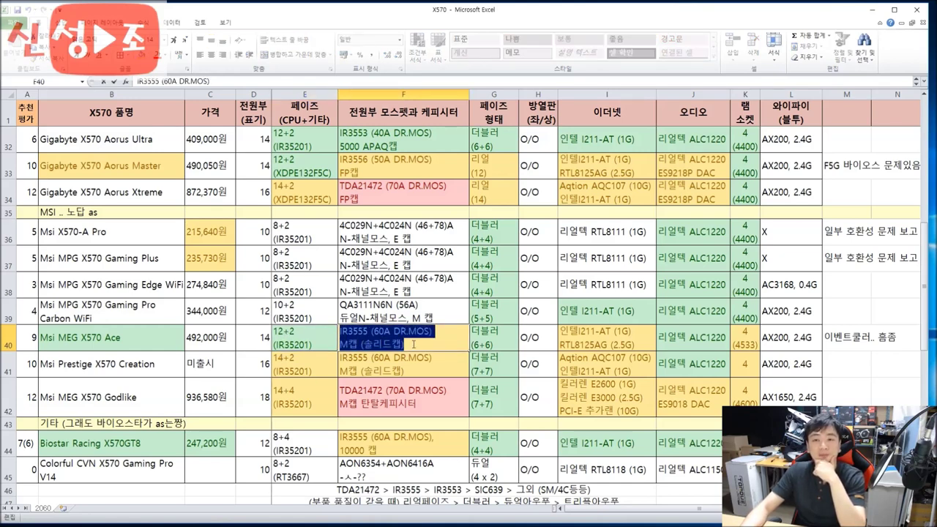
left_click(451, 349)
Point out the MEG X570 Ace's phase type, Ethernet, audio and RAM entries, then highlight its whole row
left_click(485, 340)
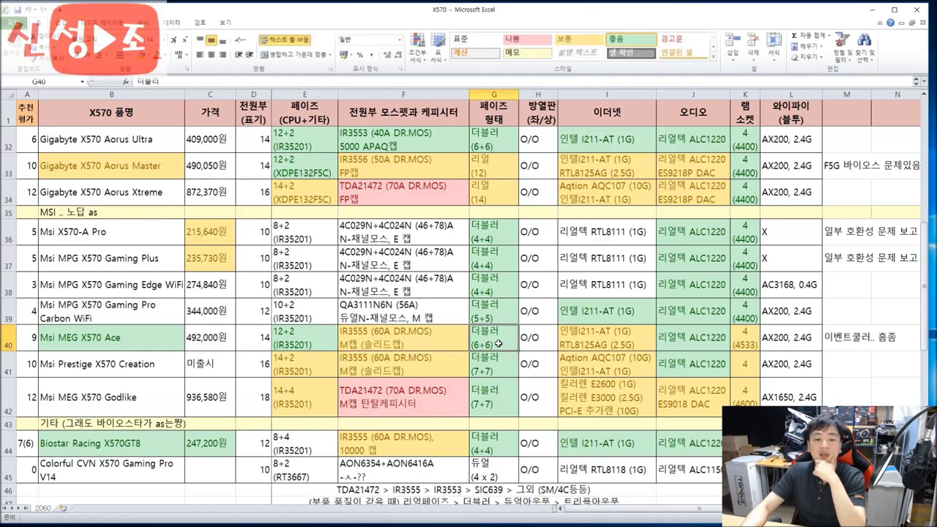
left_click(594, 341)
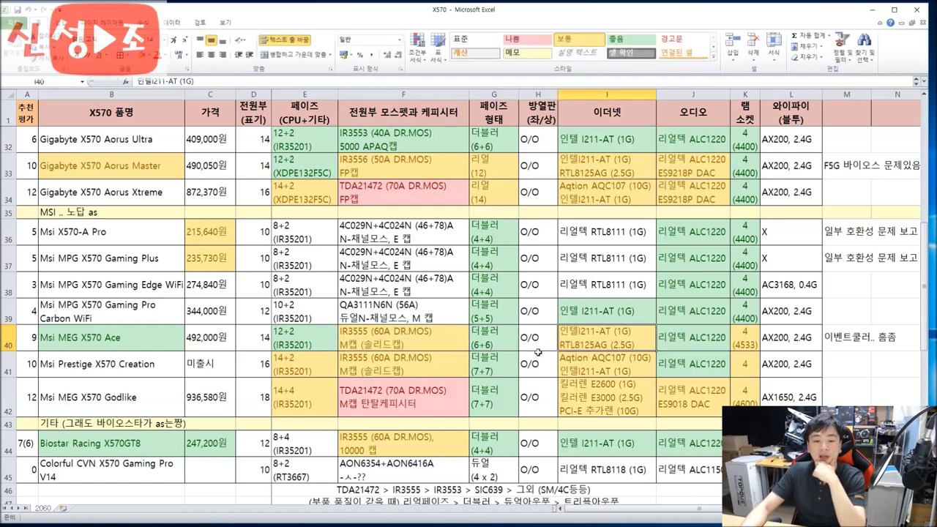
left_click(539, 353)
left_click(633, 344)
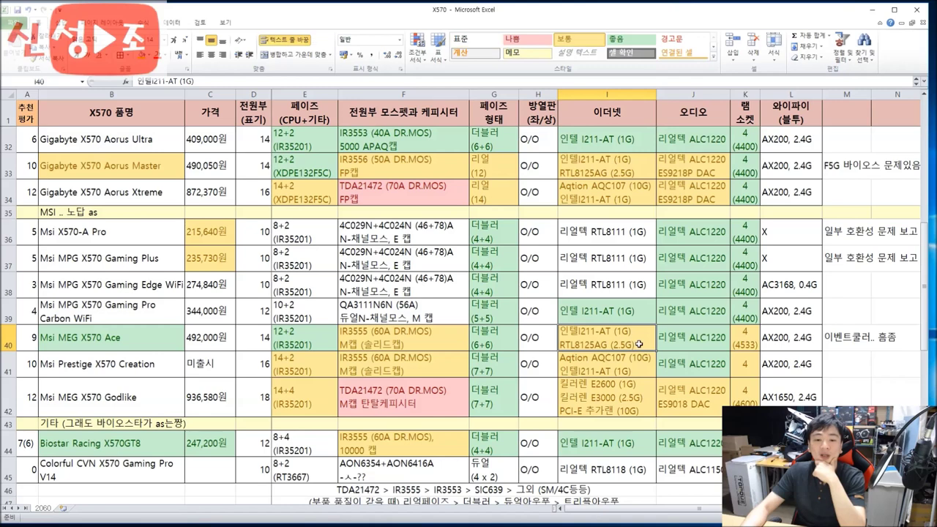
left_click(708, 344)
left_click(745, 339)
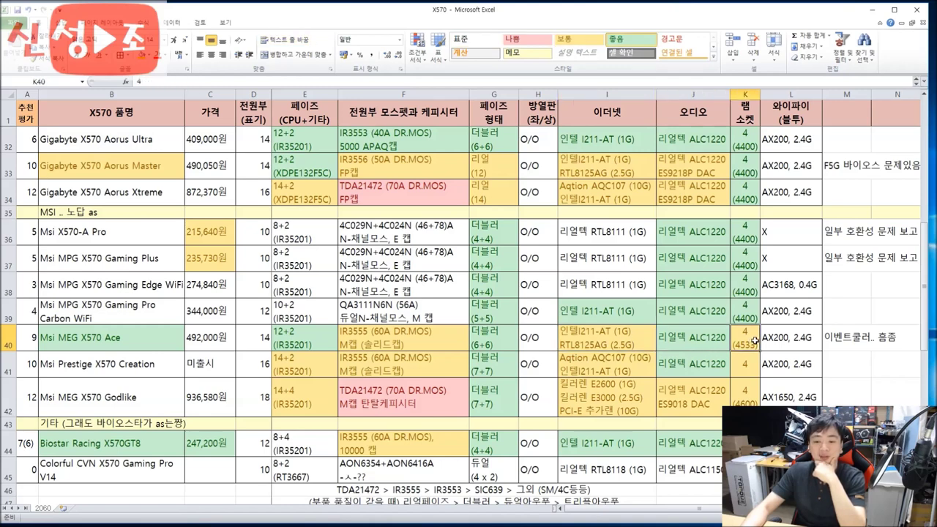
left_click_drag(830, 342, 33, 335)
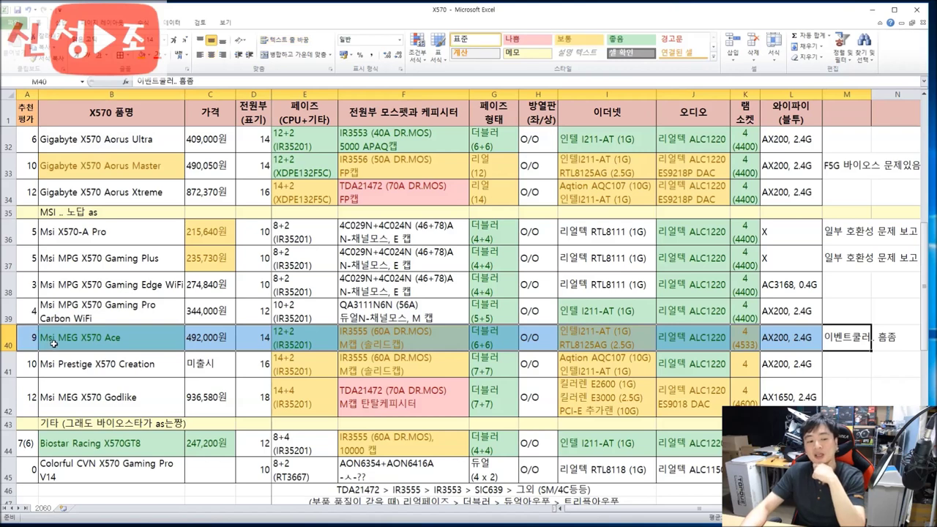
left_click(90, 338)
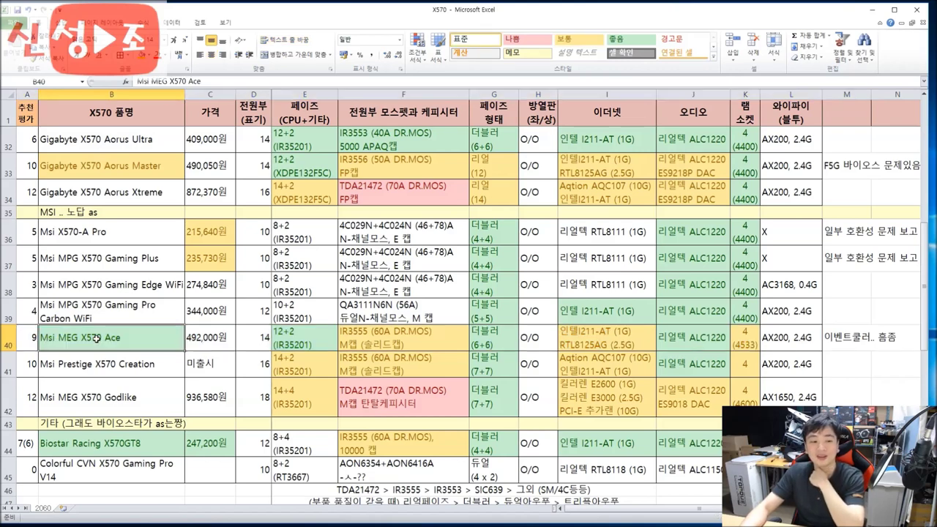
Highlight the MSI section up to the Ethernet column, then the Gaming Pro Carbon WiFi and MEG X570 Ace rows together
left_click_drag(29, 216, 622, 395)
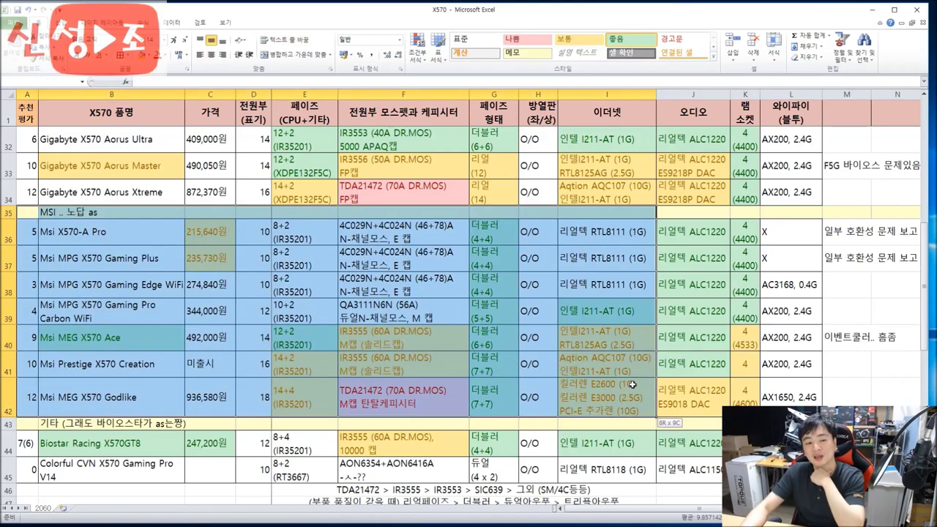
left_click(607, 363)
left_click_drag(28, 312, 797, 337)
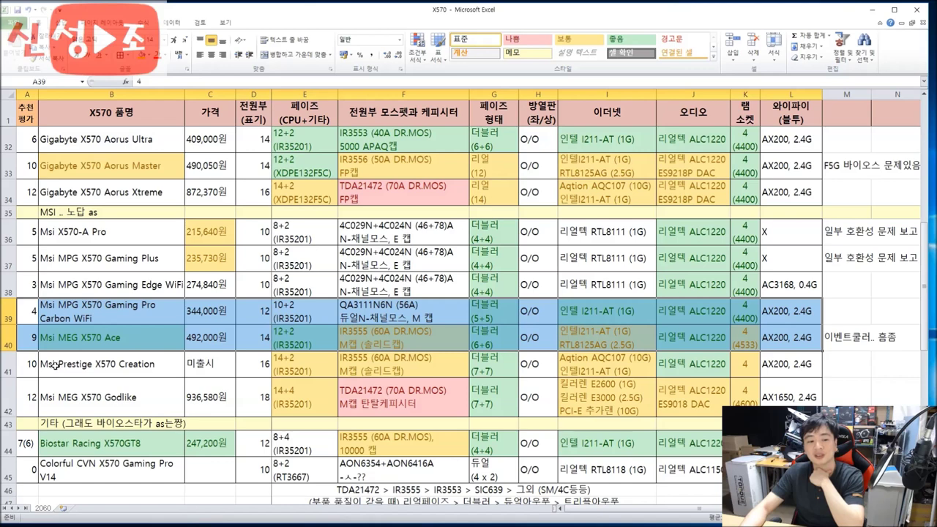
Highlight the MSI Prestige X570 Creation row, then compare the MEG X570 Godlike row with the Gigabyte X570 Aorus Xtreme row
left_click_drag(41, 364, 806, 366)
left_click_drag(29, 399, 805, 398)
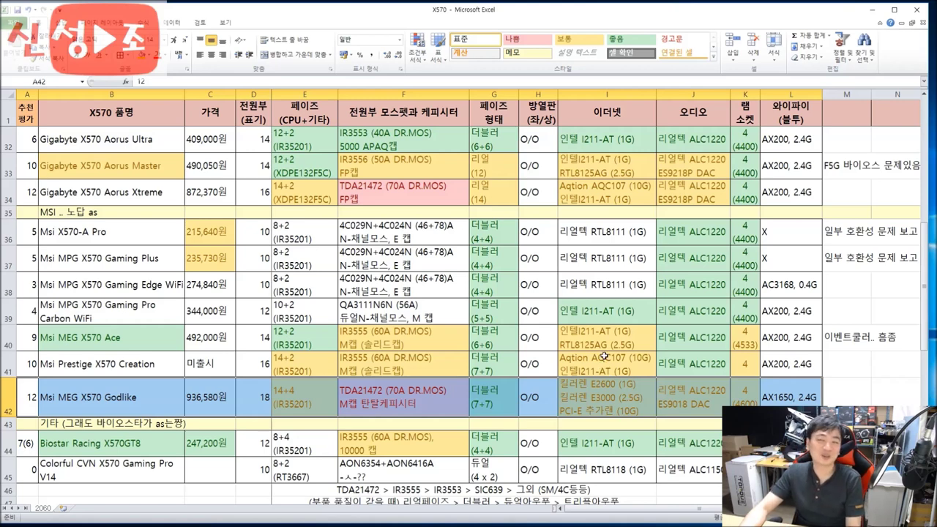
left_click_drag(29, 193, 805, 194)
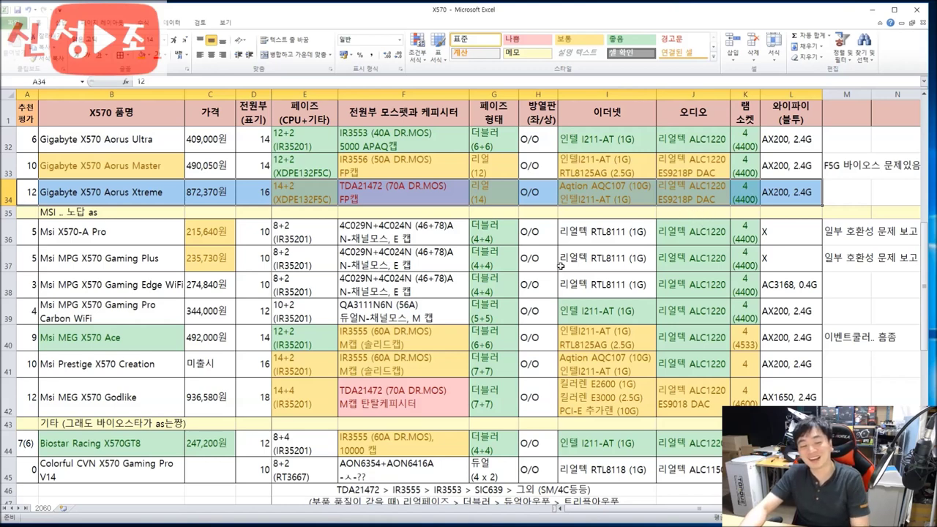
left_click_drag(836, 395, 29, 392)
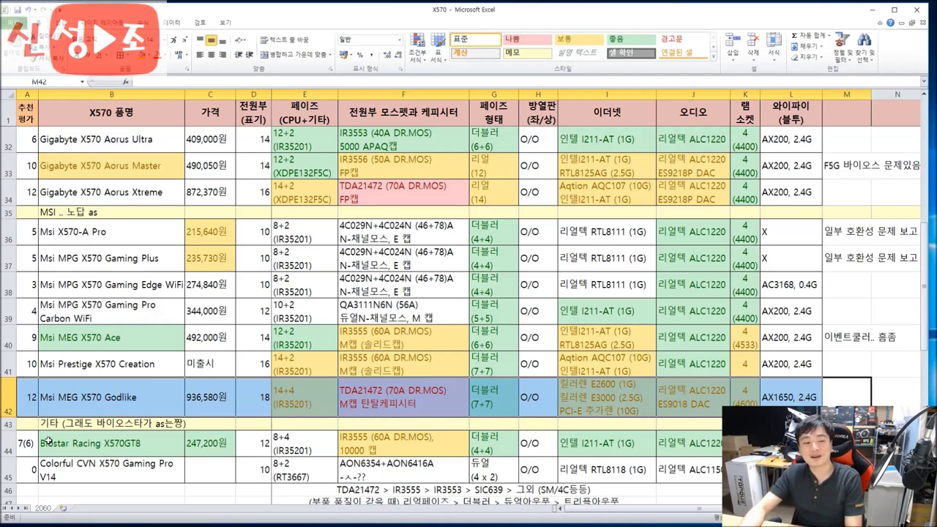
Highlight the Biostar and Colorful rows together, then point out the Colorful board's name and the Biostar board's price and phase entries
left_click_drag(26, 442, 842, 468)
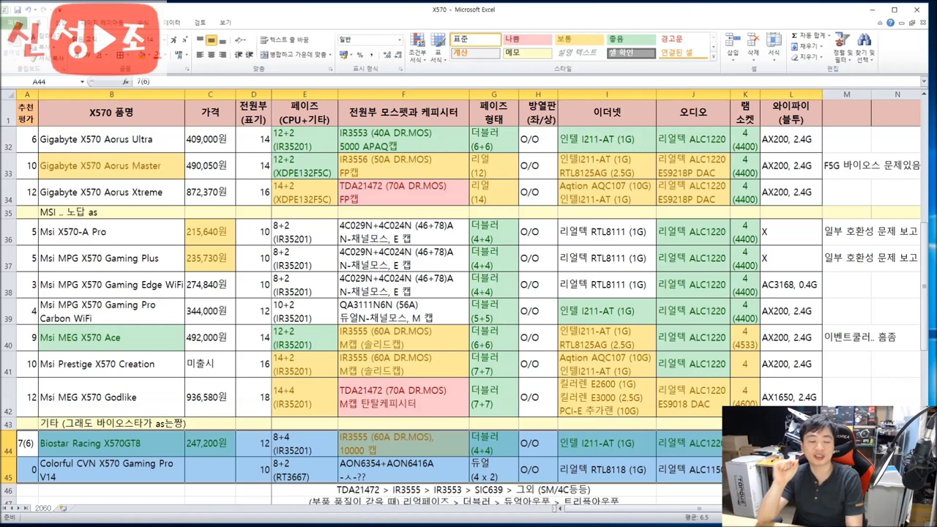
left_click(79, 477)
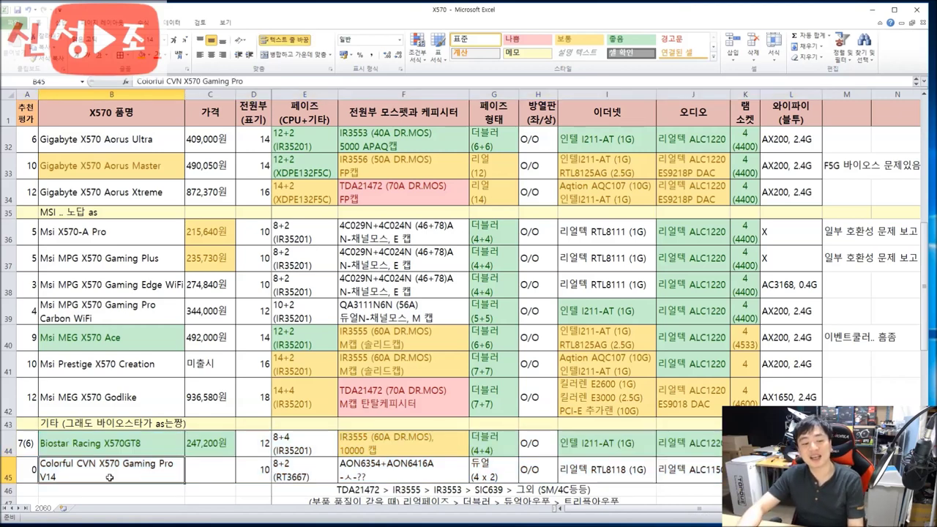
left_click(209, 473)
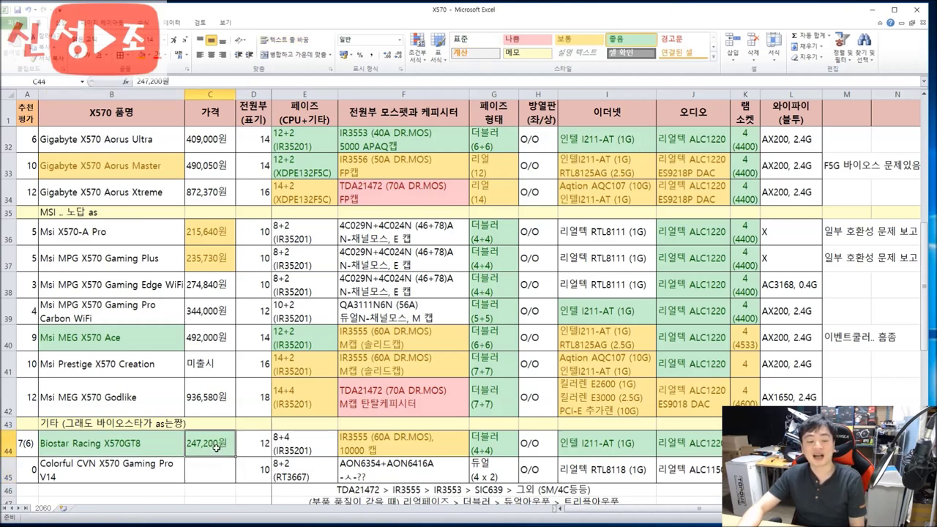
double_click(309, 448)
Review the Colorful CVN X570 Gaming Pro V14's MOSFET, phase type, Ethernet and audio entries, highlighting the MOSFET and audio text
left_click(114, 472)
double_click(379, 471)
left_click_drag(369, 476, 340, 463)
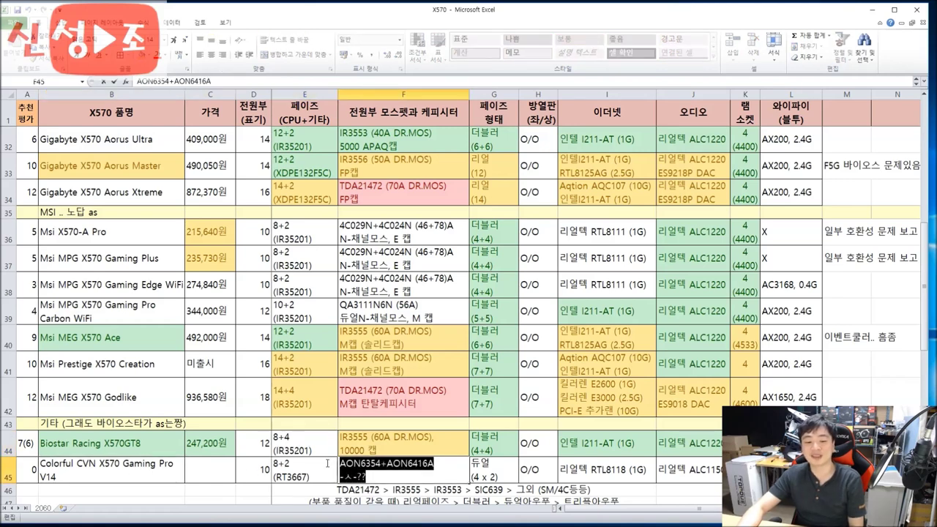
double_click(508, 477)
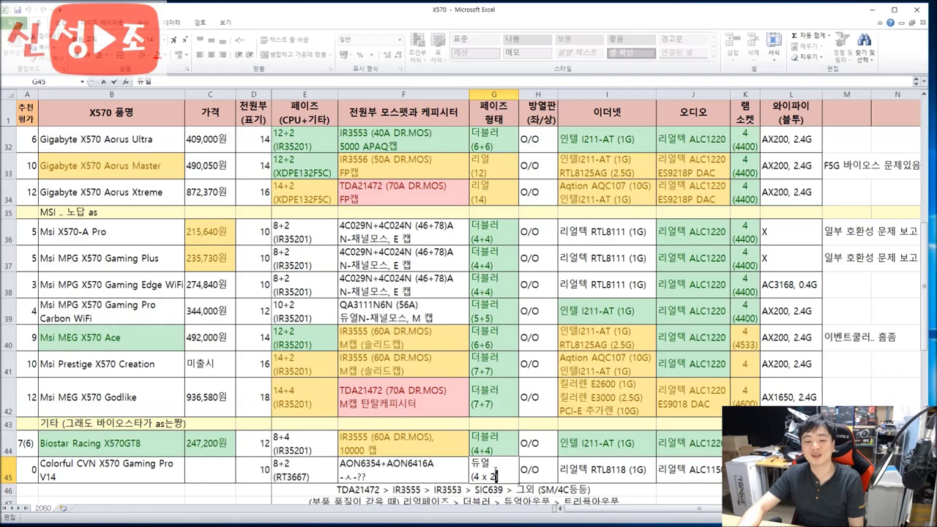
left_click(618, 472)
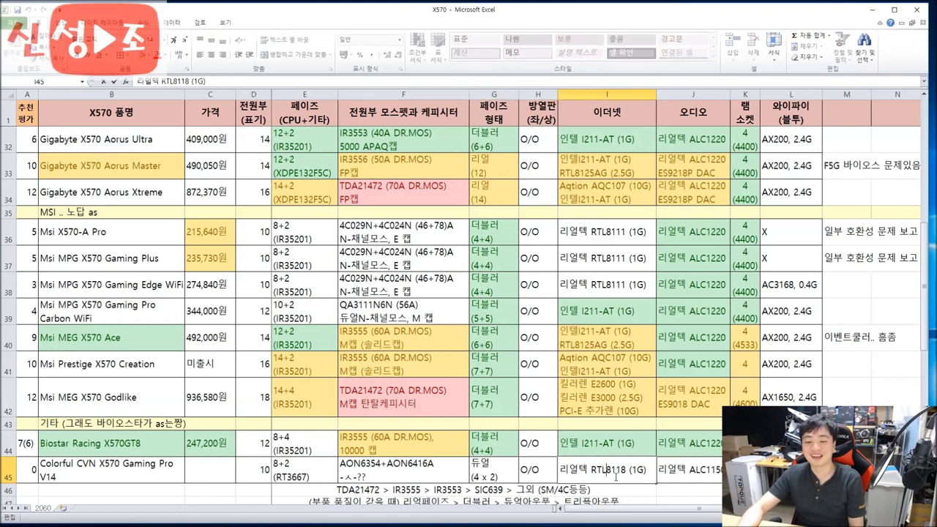
left_click(718, 472)
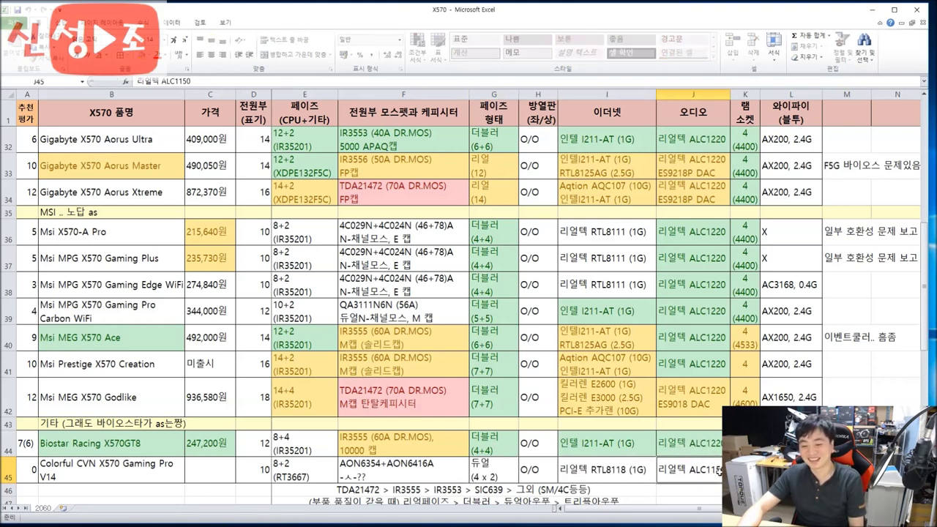
left_click_drag(720, 469, 653, 476)
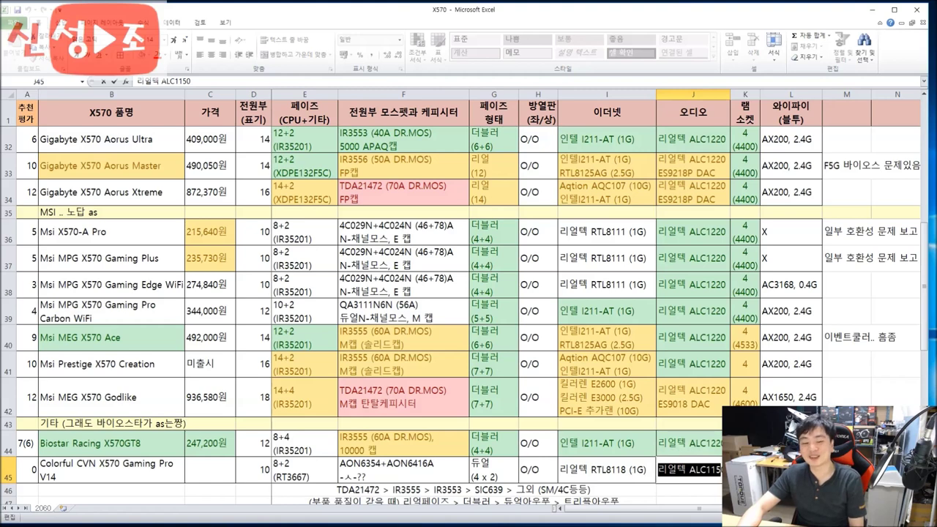
Point out the Colorful CVN X570 Gaming Pro V14's recommendation rating and highlight its row through the Wi-Fi column
left_click(27, 473)
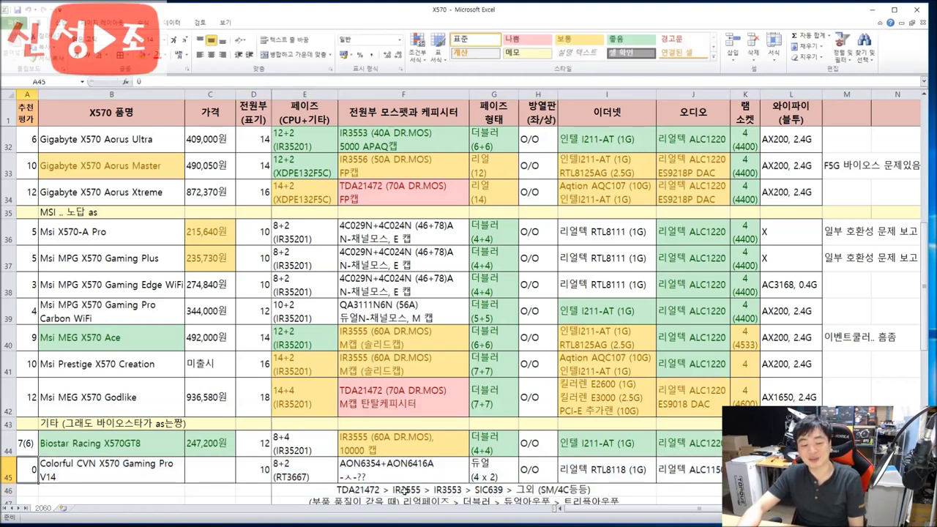
left_click_drag(698, 469, 27, 473)
left_click(25, 474)
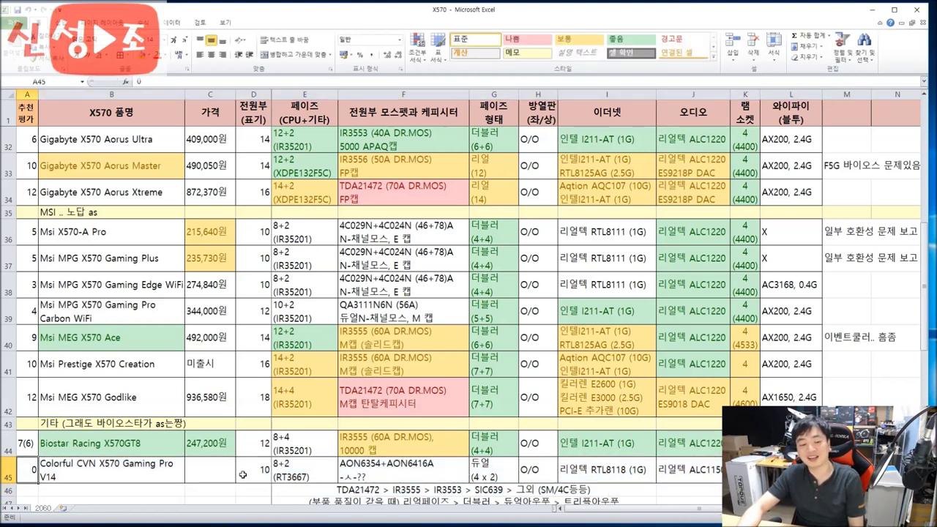
left_click_drag(776, 470, 33, 483)
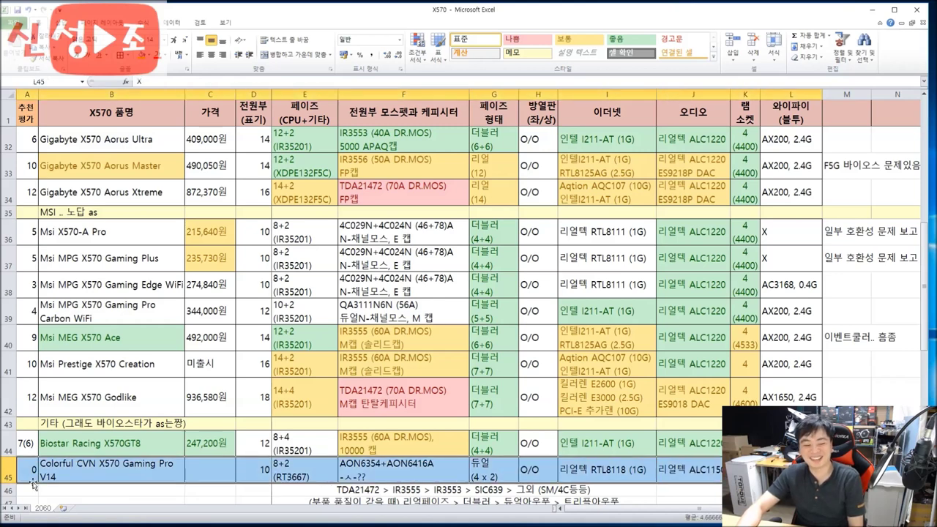
Point out the Biostar Racing X570GT8's name and price, then highlight its MOSFET and capacitor text
left_click(44, 451)
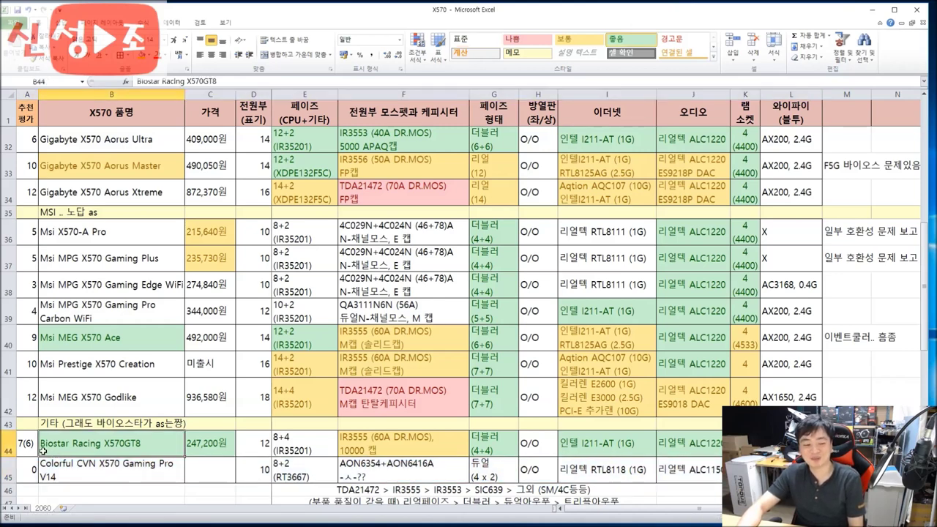
left_click(222, 449)
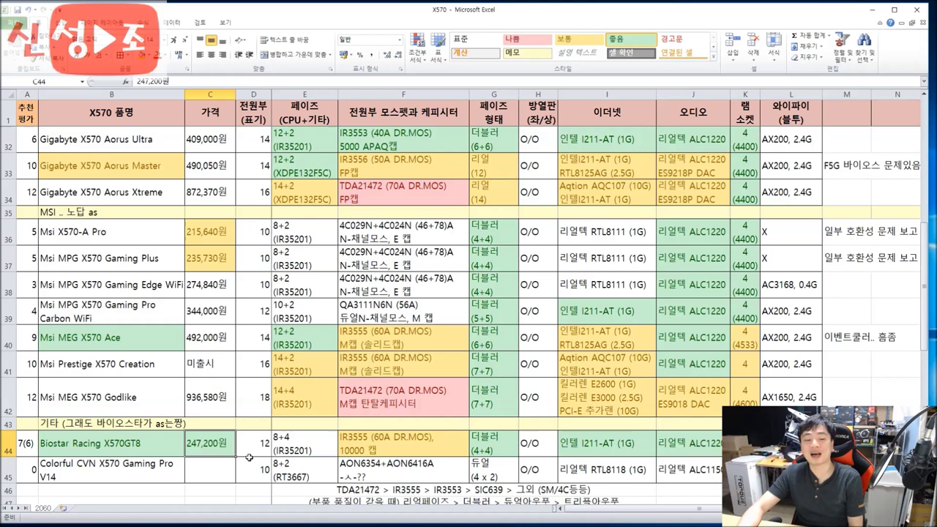
left_click(407, 452)
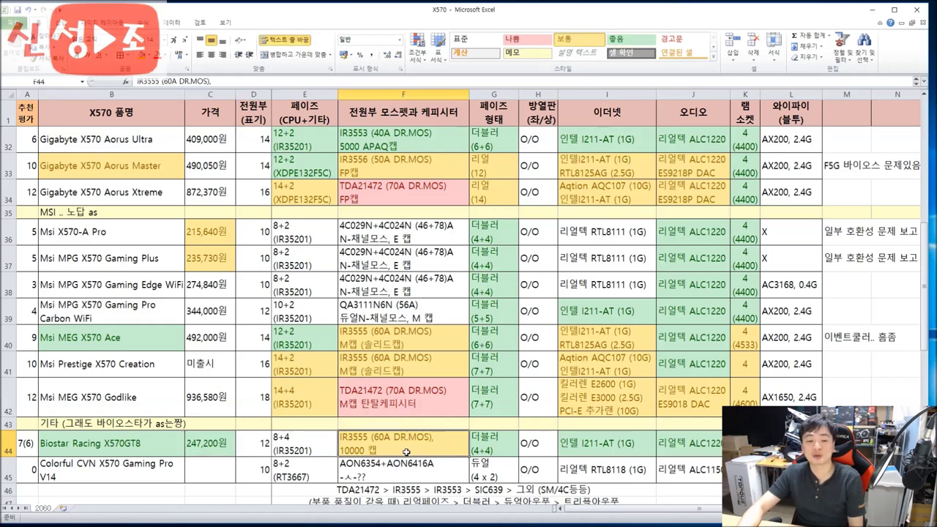
double_click(399, 452)
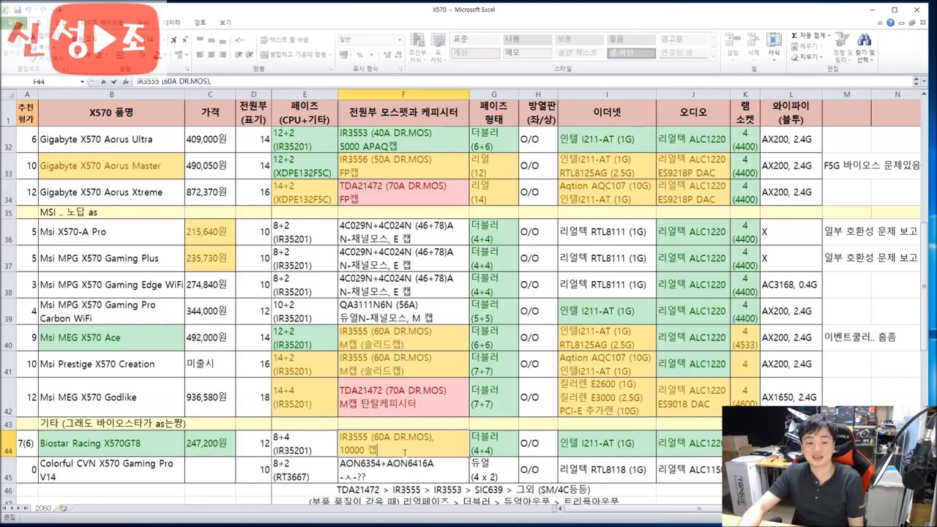
left_click_drag(413, 452, 315, 440)
Point out the Biostar Racing X570GT8's phase type, Ethernet and audio entries
left_click(503, 448)
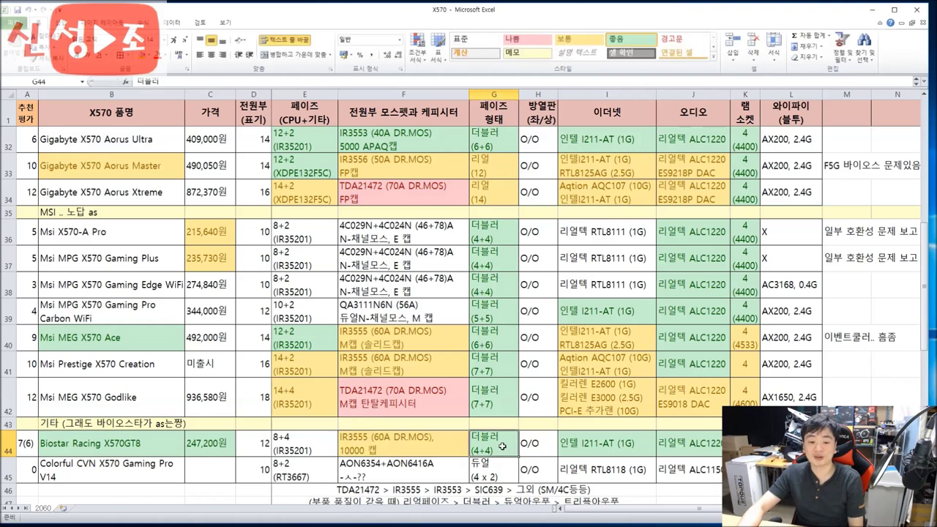
left_click(626, 452)
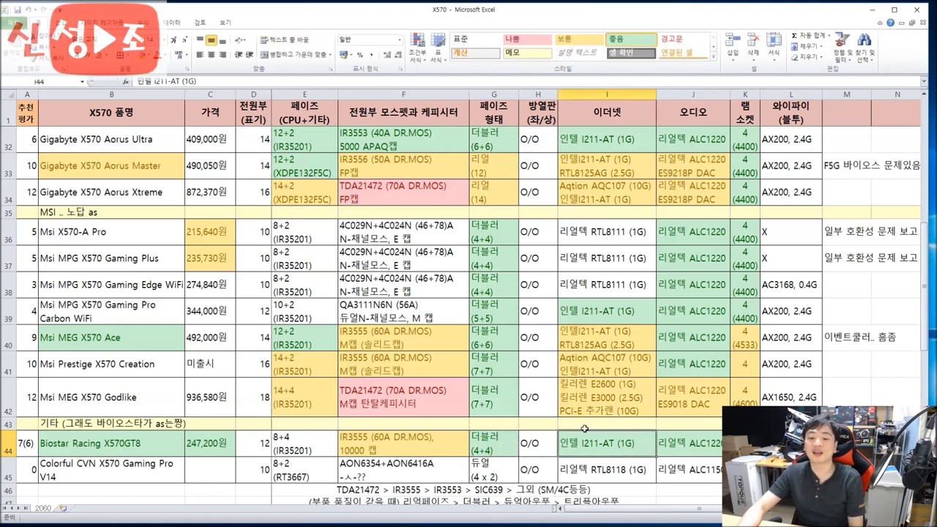
left_click(721, 443)
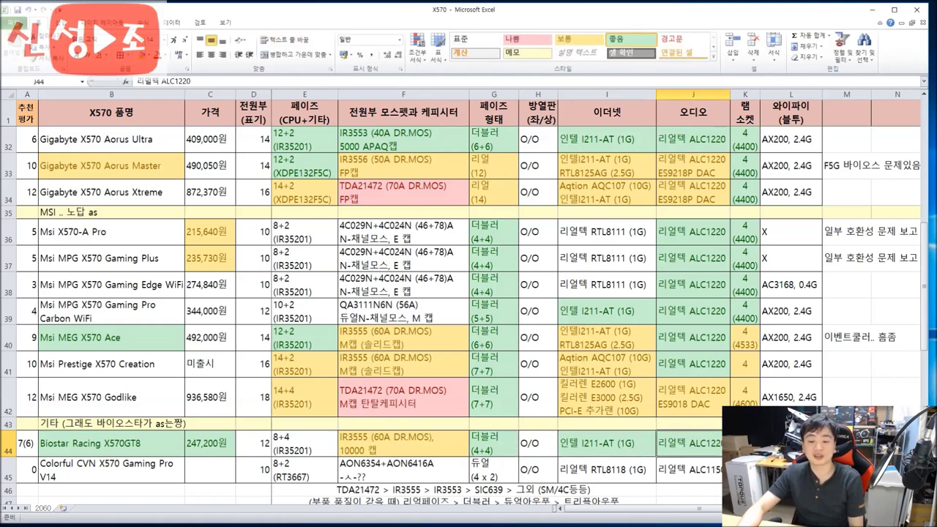
Highlight the Biostar Racing X570GT8's row from the recommendation rating through the Wi-Fi column and its remark
left_click(744, 444)
left_click_drag(744, 444, 9, 461)
left_click(88, 452)
left_click_drag(841, 443, 22, 447)
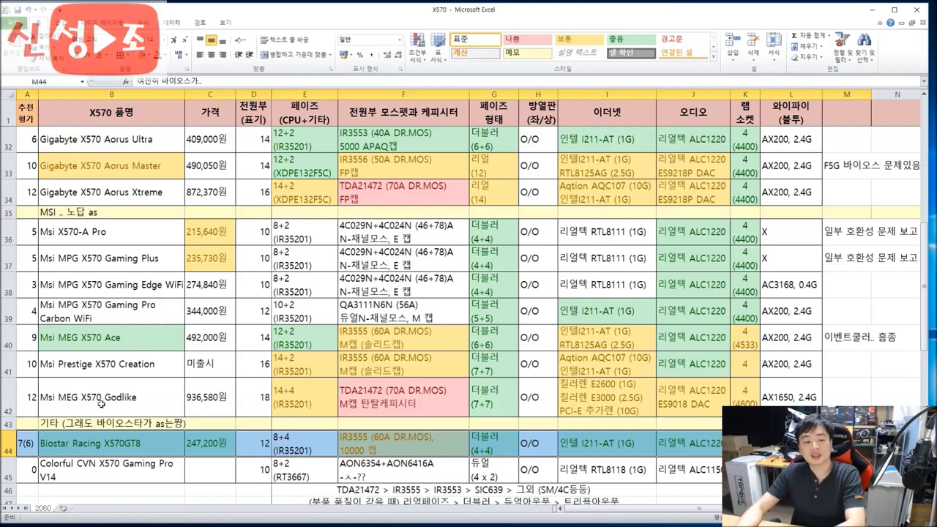
left_click(132, 451)
left_click_drag(22, 450, 806, 449)
Highlight the block of Asus boards from the Prime X570-P to the ROG Crosshair VIII Formula across the table's columns
scroll(515, 401, "up", 3)
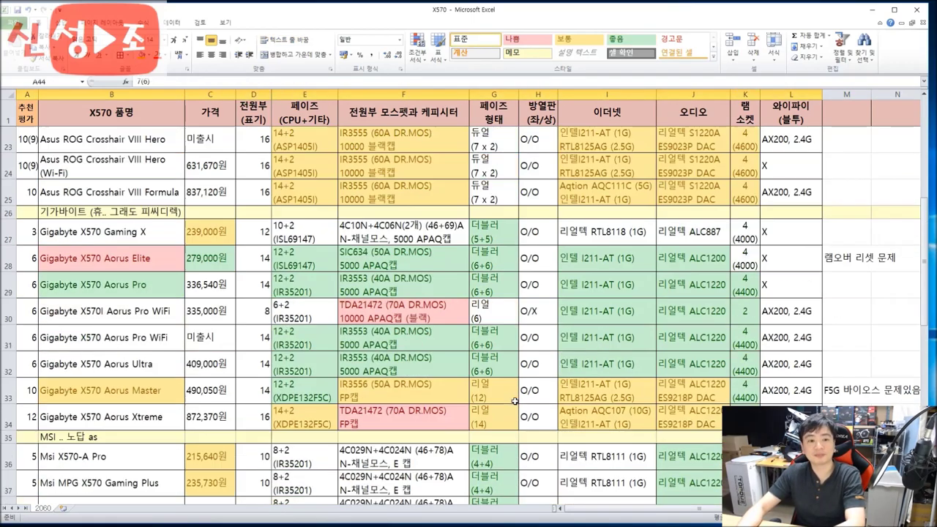
scroll(515, 401, "up", 5)
scroll(520, 395, "down", 10)
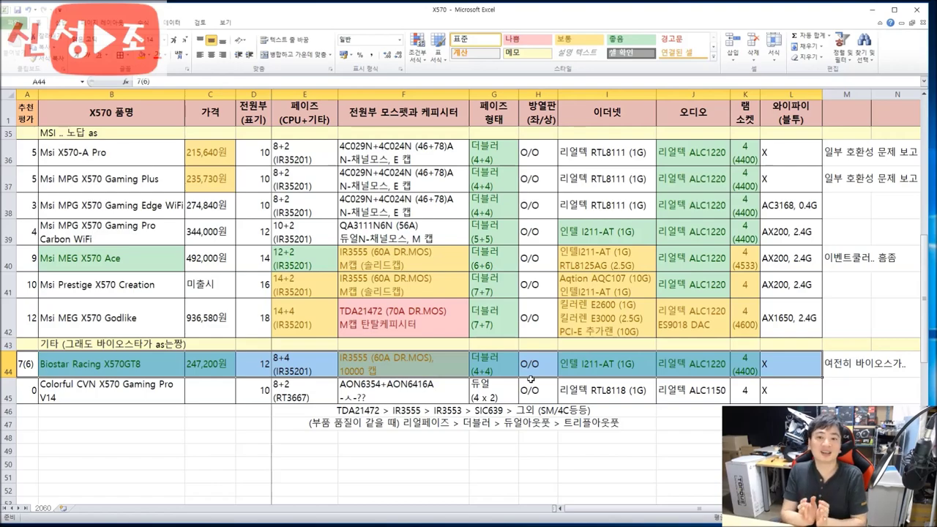
scroll(658, 293, "up", 7)
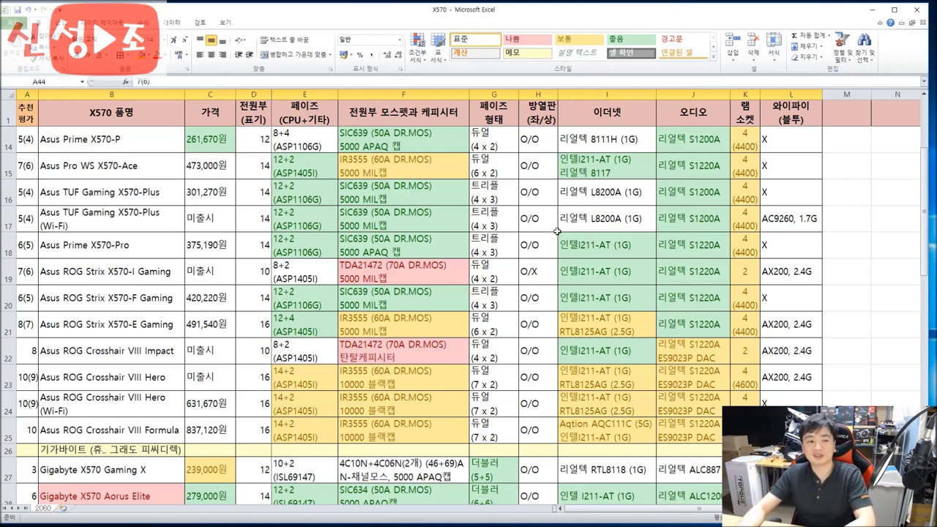
left_click_drag(24, 136, 791, 430)
left_click(717, 407)
Highlight the Gigabyte X570 Aorus Elite and Aorus Pro rows from the recommendation rating through the RAM socket column
scroll(718, 407, "up", 4)
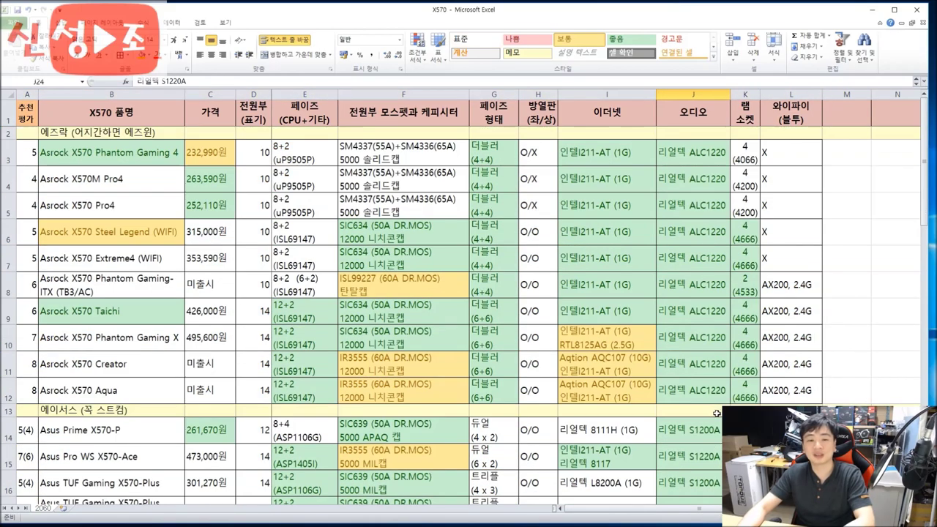
scroll(717, 407, "down", 10)
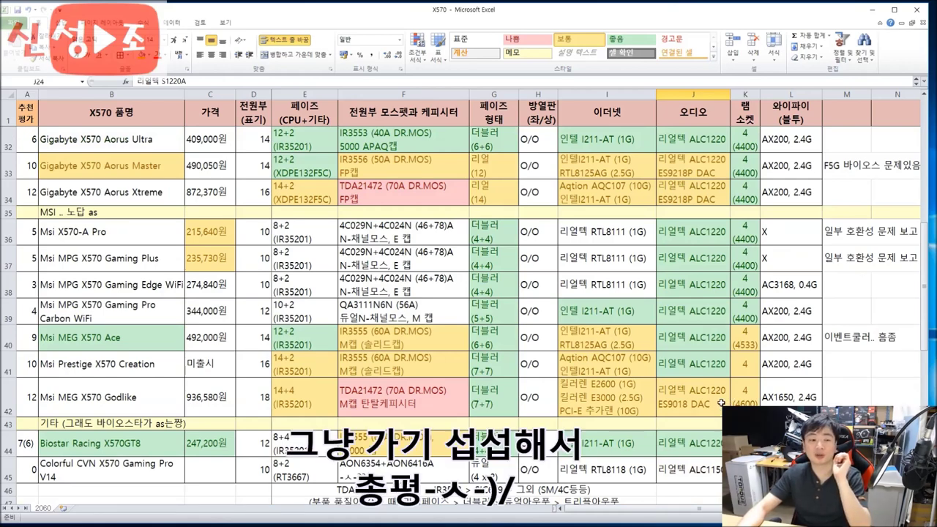
scroll(718, 400, "up", 5)
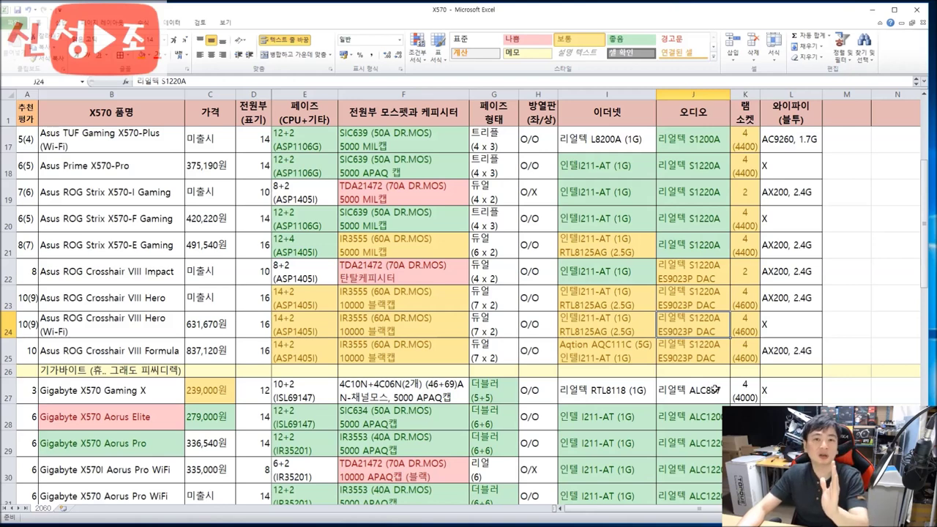
scroll(714, 389, "down", 2)
left_click_drag(28, 258, 748, 294)
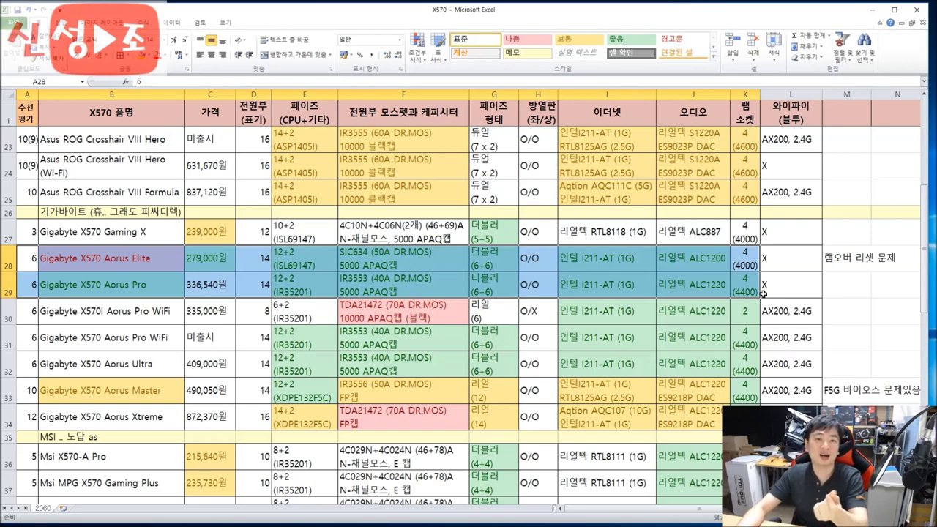
Highlight the Asrock X570 Phantom Gaming 4's row and point out its Ethernet and audio entries
scroll(767, 285, "up", 3)
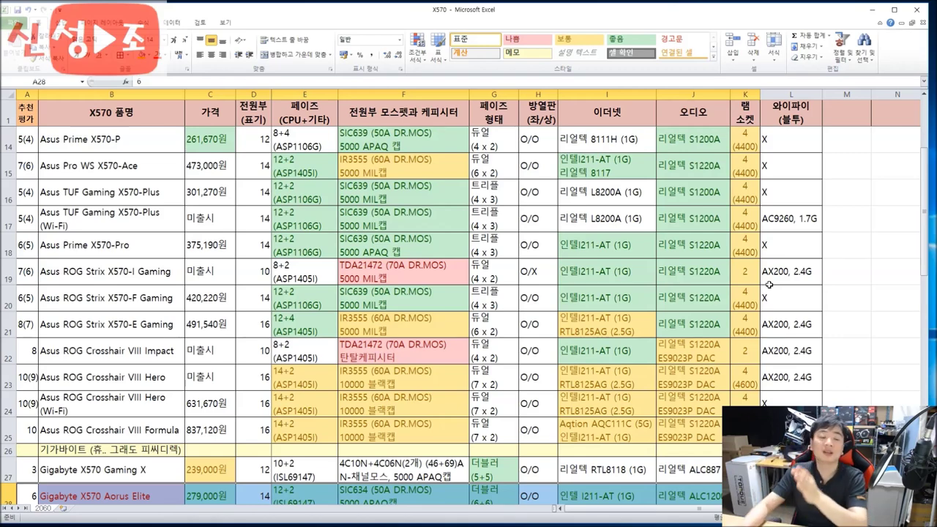
scroll(767, 284, "up", 4)
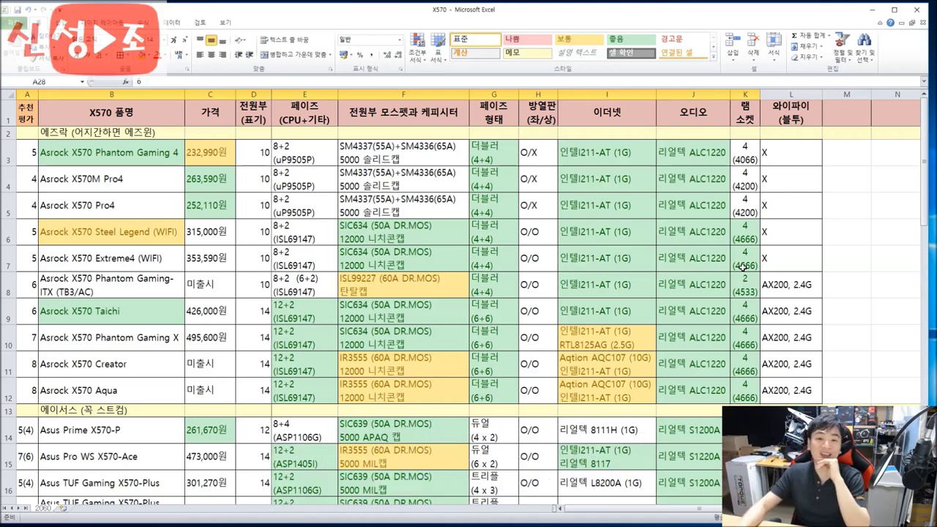
left_click_drag(788, 156, 39, 153)
left_click(597, 152)
left_click(694, 152)
left_click(599, 152)
left_click(695, 152)
left_click_drag(817, 155, 25, 152)
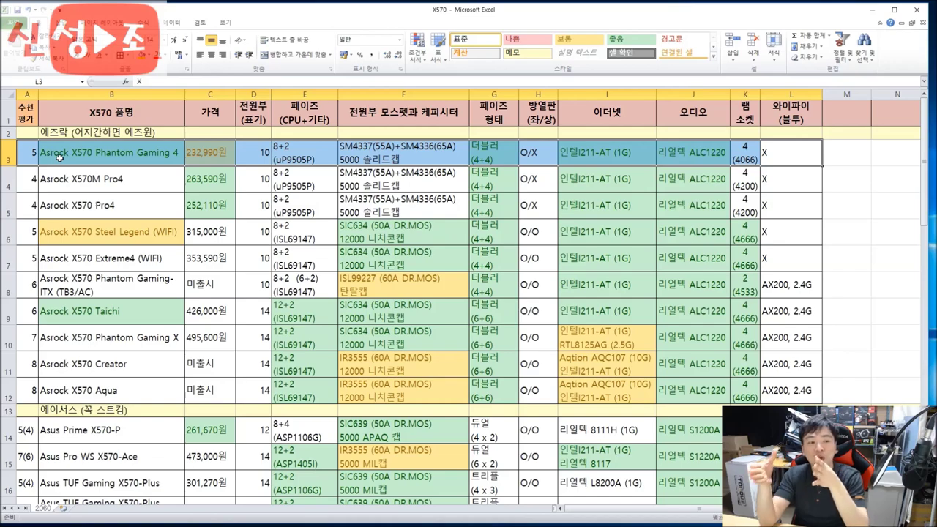
Point out the names of the Asrock X570 Phantom Gaming 4, Steel Legend (WIFI) and Taichi
left_click(85, 154)
left_click(81, 232)
left_click(104, 303)
Highlight the MSI MPG X570 Gaming Pro Carbon WiFi and MEG X570 Ace rows, then the Asrock X570 Taichi row
scroll(429, 268, "down", 11)
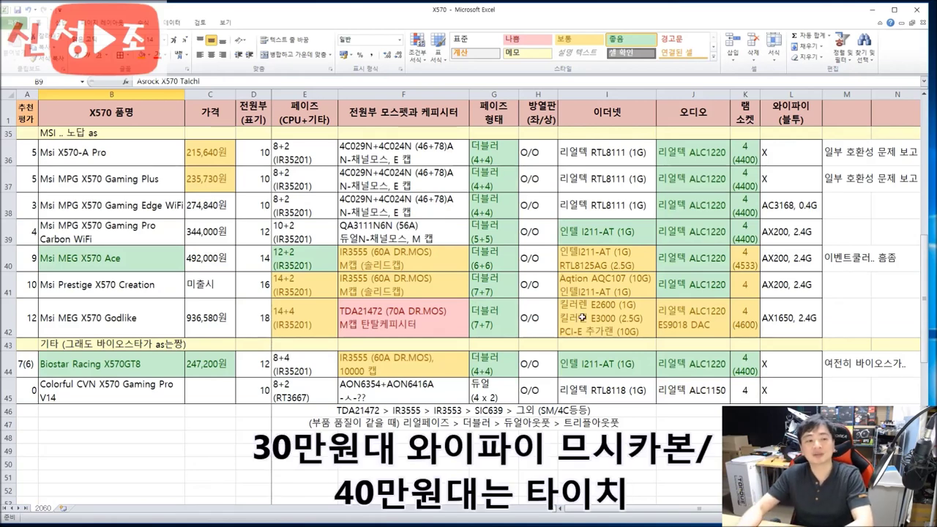
mouse_move(35, 231)
left_mouse_down()
mouse_move(864, 258)
mouse_move(29, 233)
left_mouse_up()
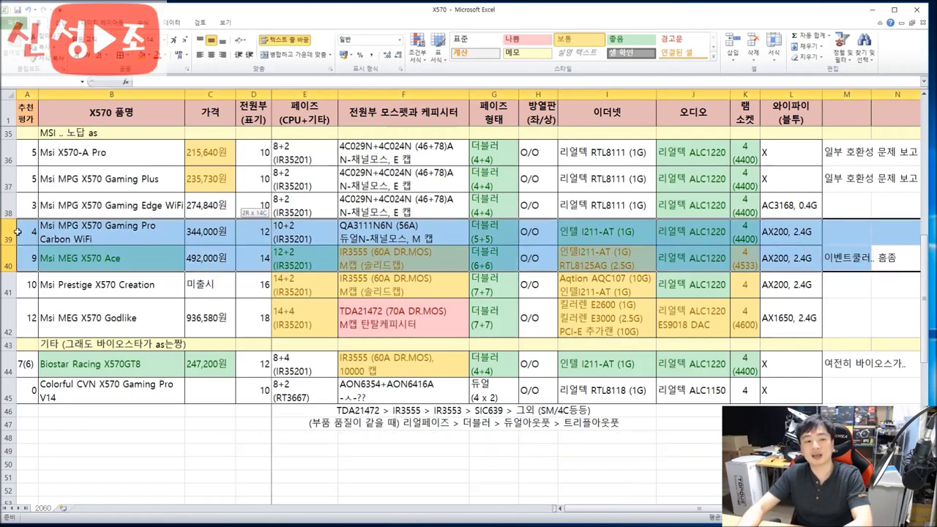
scroll(736, 291, "up", 8)
scroll(736, 292, "up", 3)
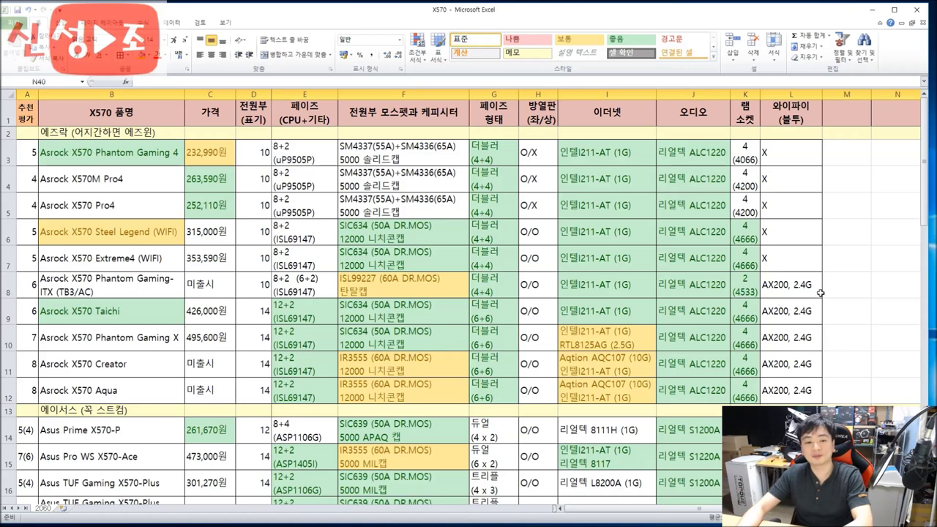
left_click_drag(829, 316, 22, 311)
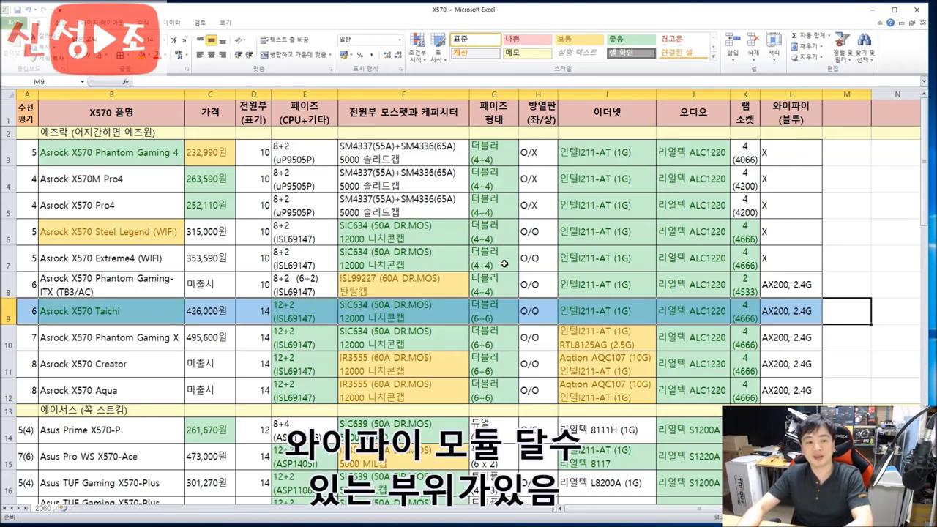
Highlight the Asrock X570 Steel Legend's row and the "(WIFI)" text in the Extreme4 and Steel Legend names
left_click_drag(31, 232, 821, 240)
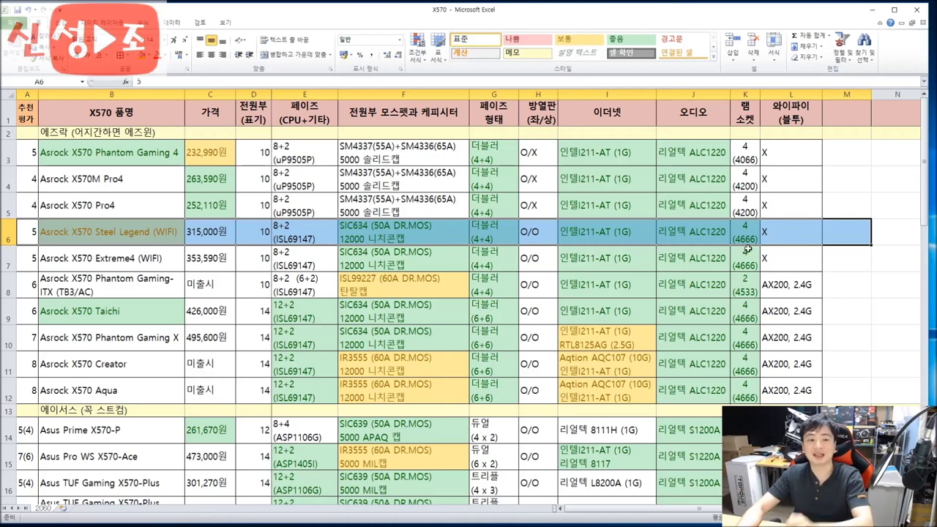
double_click(175, 234)
left_click_drag(175, 234, 135, 257)
double_click(162, 260)
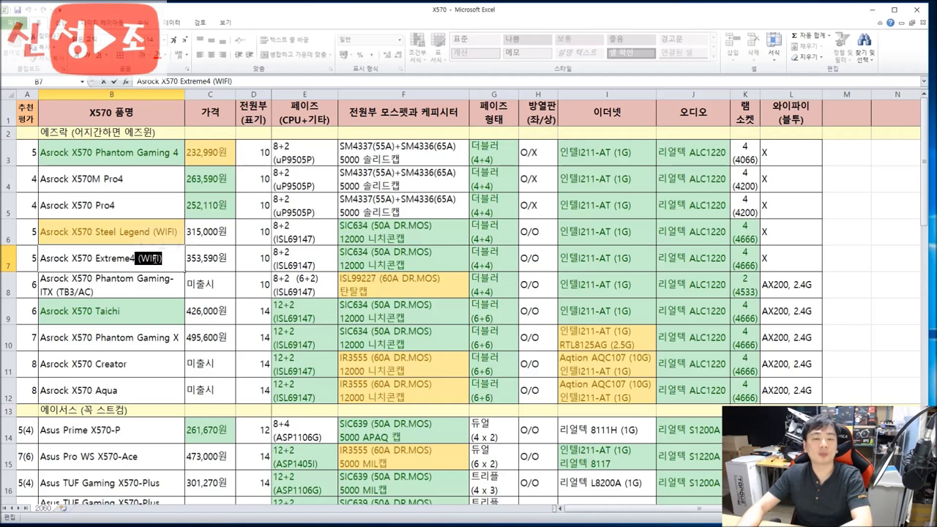
mouse_move(156, 256)
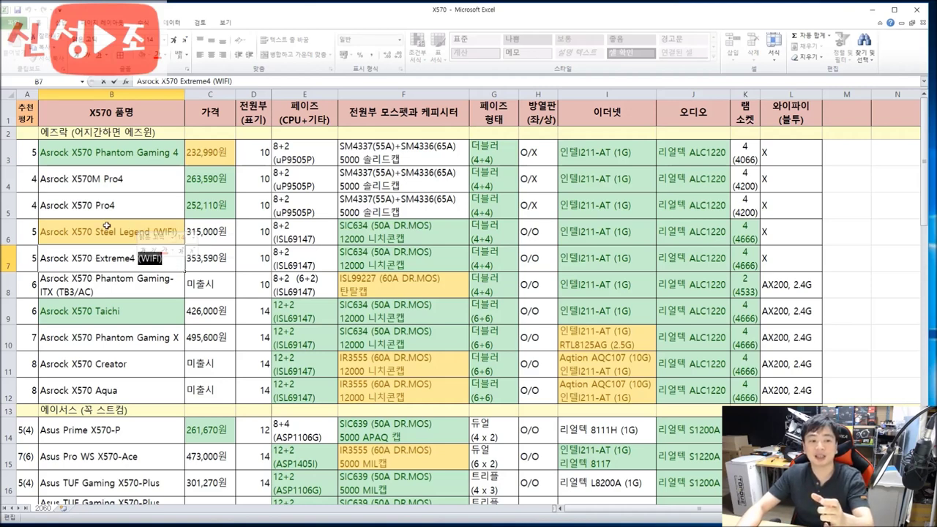
left_click(153, 232)
left_click_drag(153, 232, 179, 235)
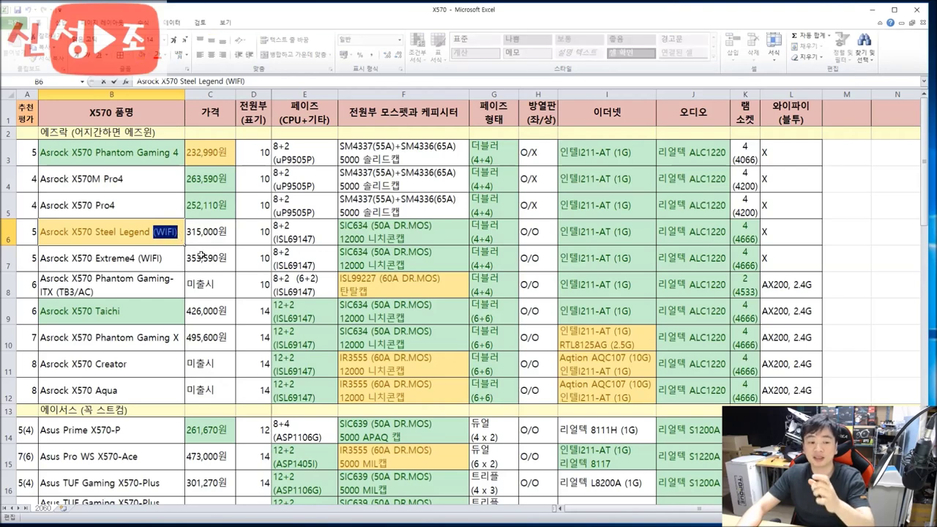
left_click(255, 282)
Highlight the Asus Prime X570-P's recommendation rating, name and price
scroll(291, 283, "down", 7)
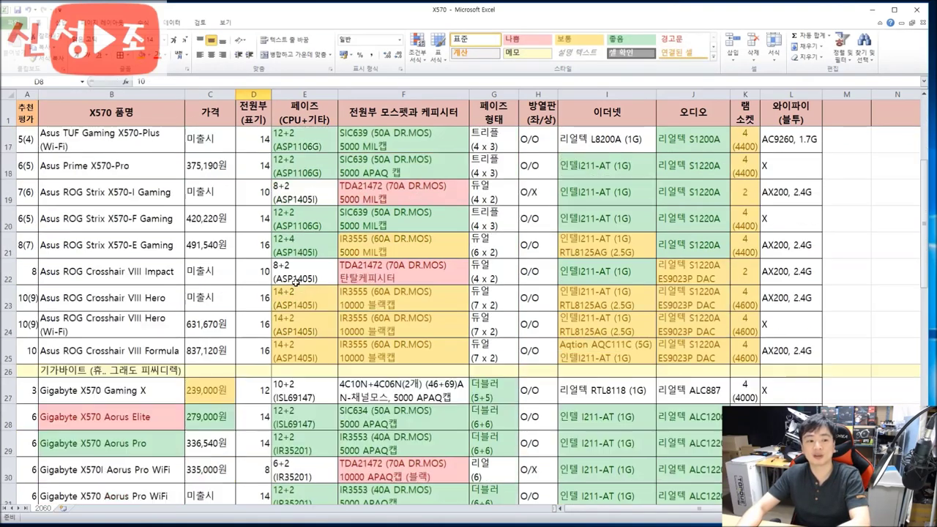
scroll(293, 280, "down", 2)
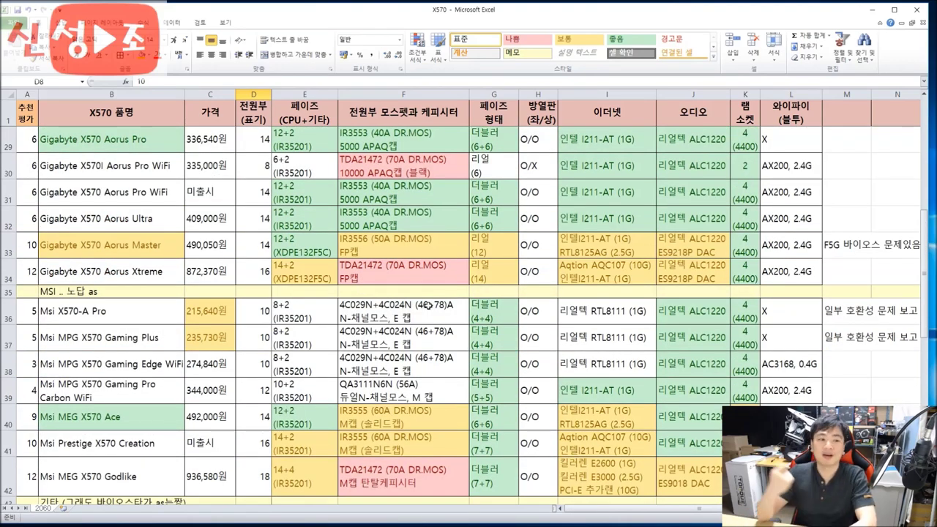
scroll(421, 303, "up", 4)
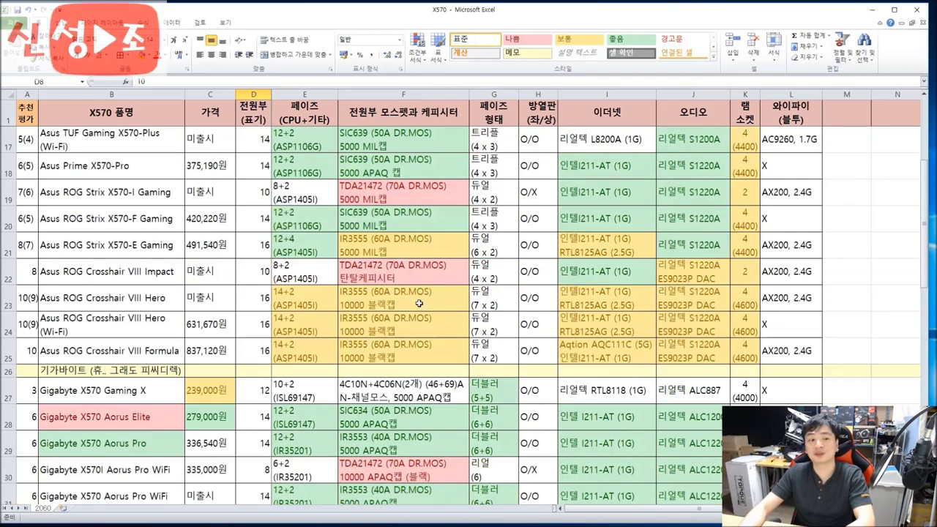
scroll(419, 303, "up", 1)
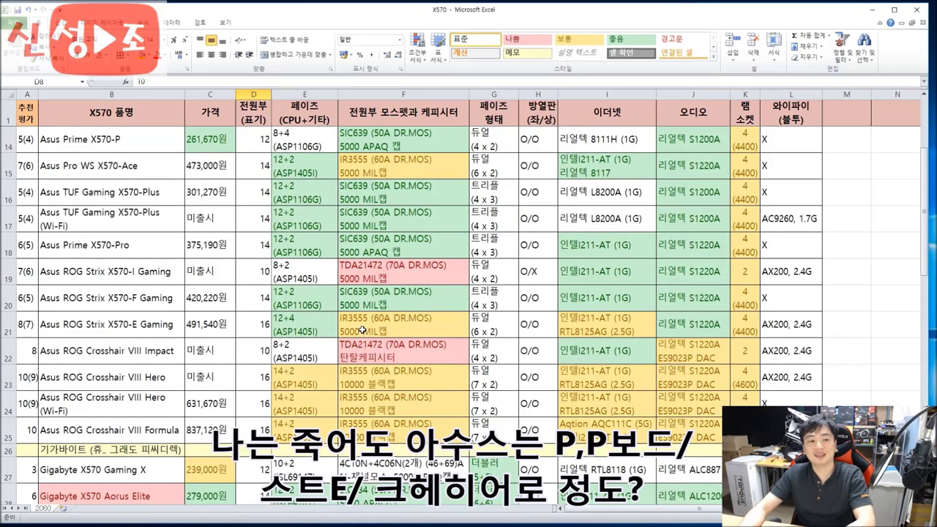
scroll(363, 329, "up", 1)
left_click(28, 206)
left_click_drag(28, 206, 191, 207)
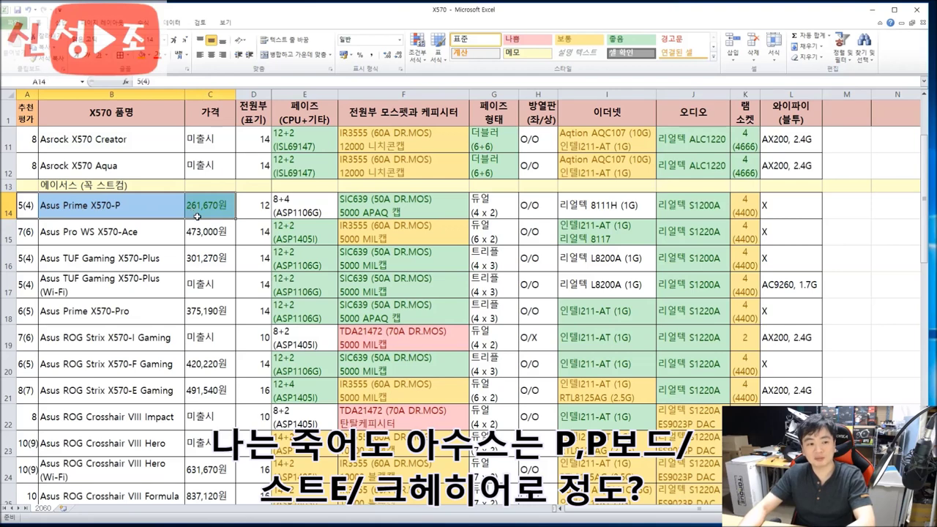
Highlight the rows of the Asus ROG Strix X570-E Gaming, Crosshair VIII Hero and Crosshair VIII Impact
scroll(212, 223, "down", 1)
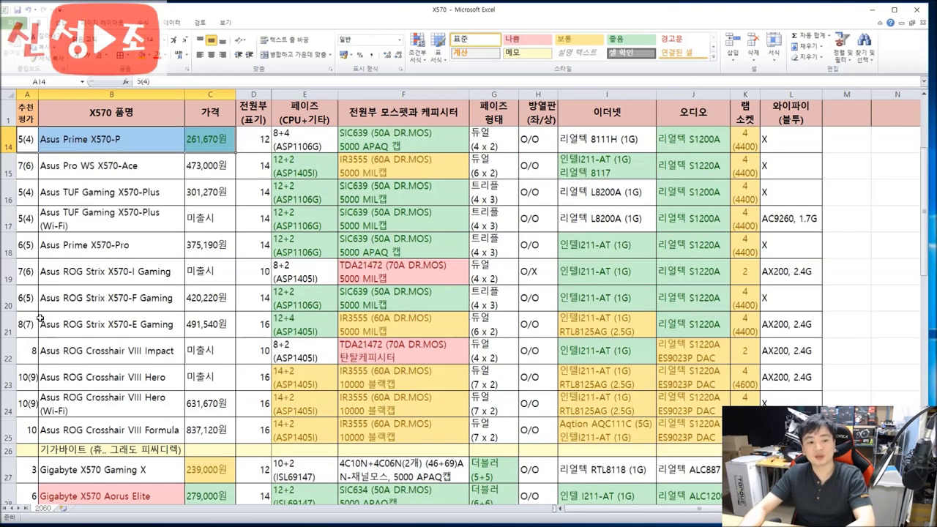
left_click_drag(24, 328, 265, 324)
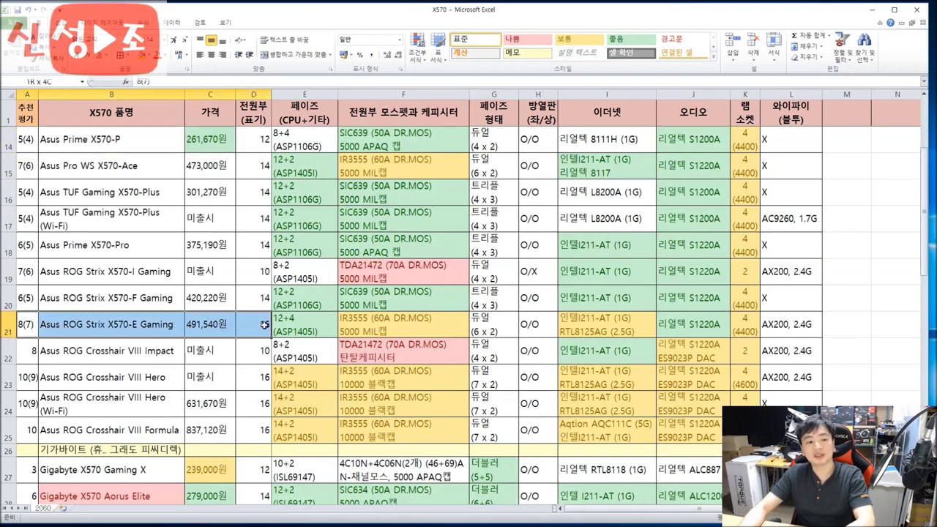
double_click(162, 325)
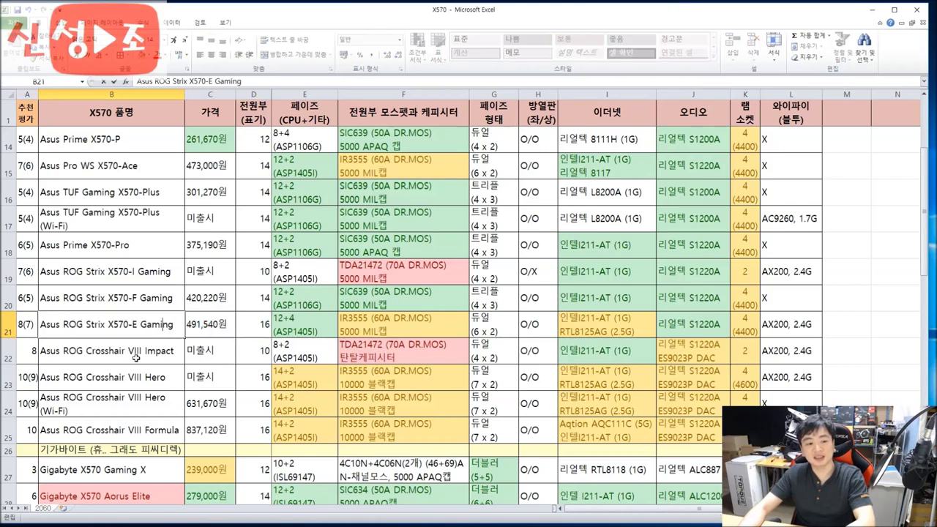
left_click_drag(30, 379, 278, 380)
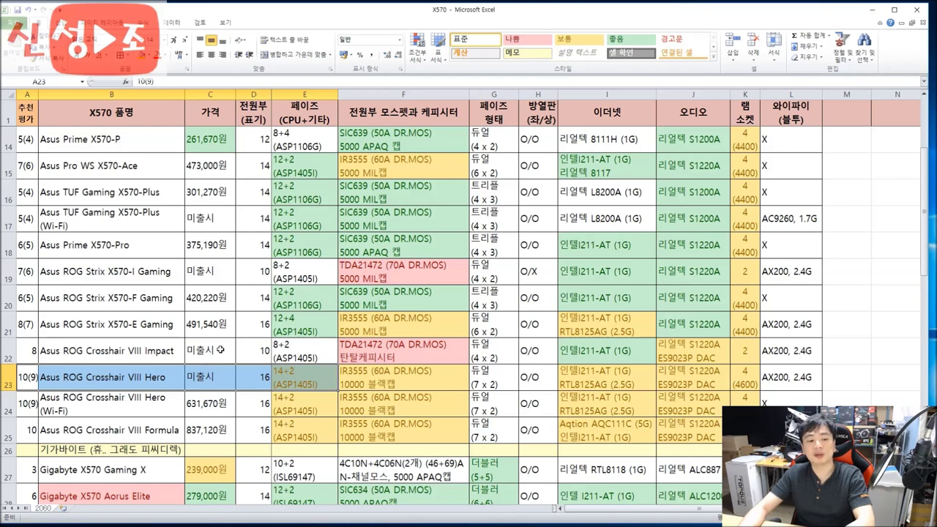
left_click_drag(31, 350, 723, 352)
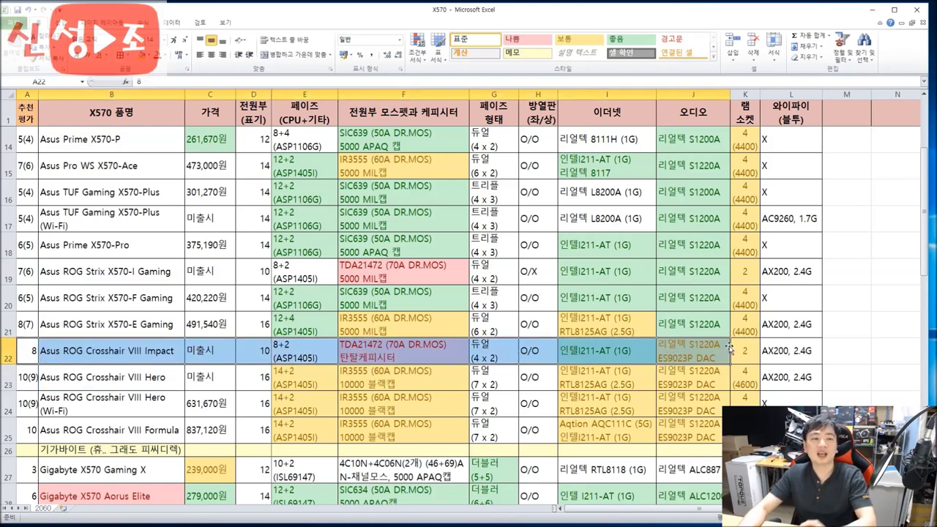
Look over the Gigabyte, MSI, Biostar and Colorful boards once more and return to the Asrock section
scroll(729, 342, "down", 3)
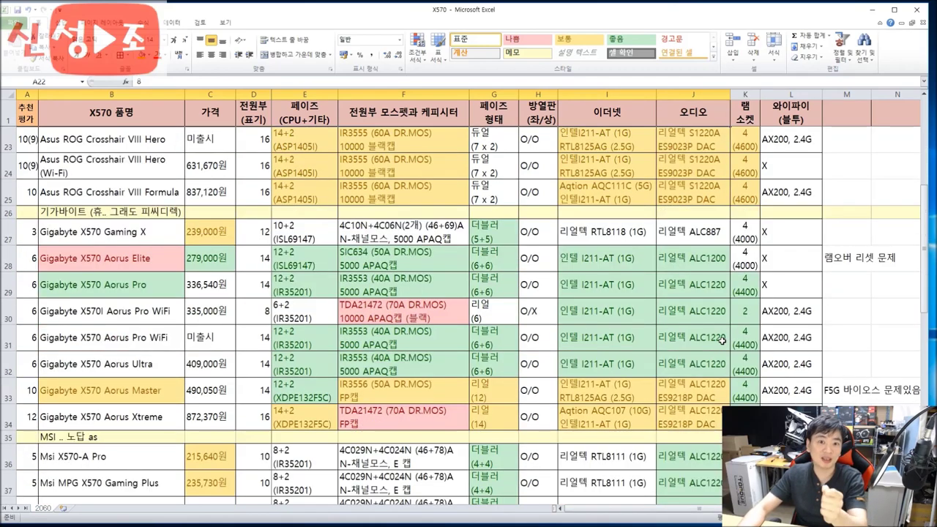
scroll(722, 340, "down", 4)
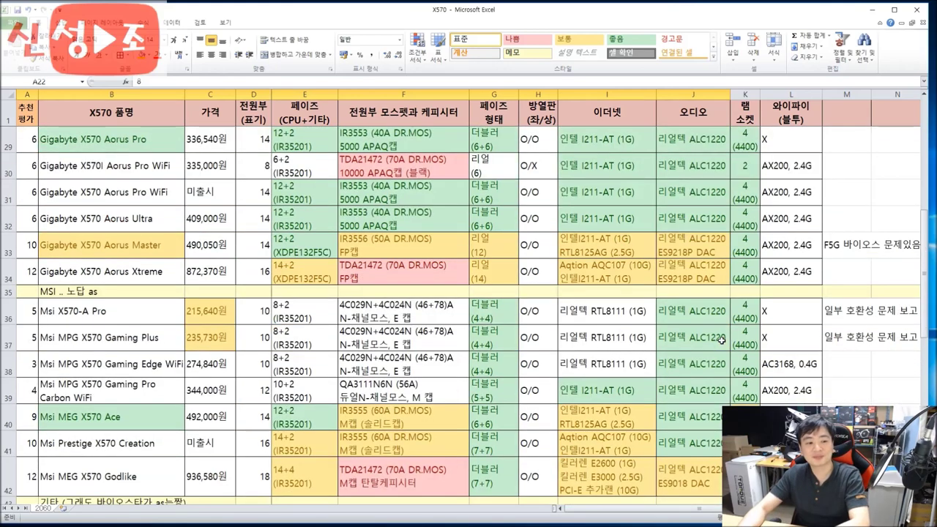
scroll(722, 340, "up", 1)
scroll(721, 340, "down", 1)
scroll(721, 340, "up", 1)
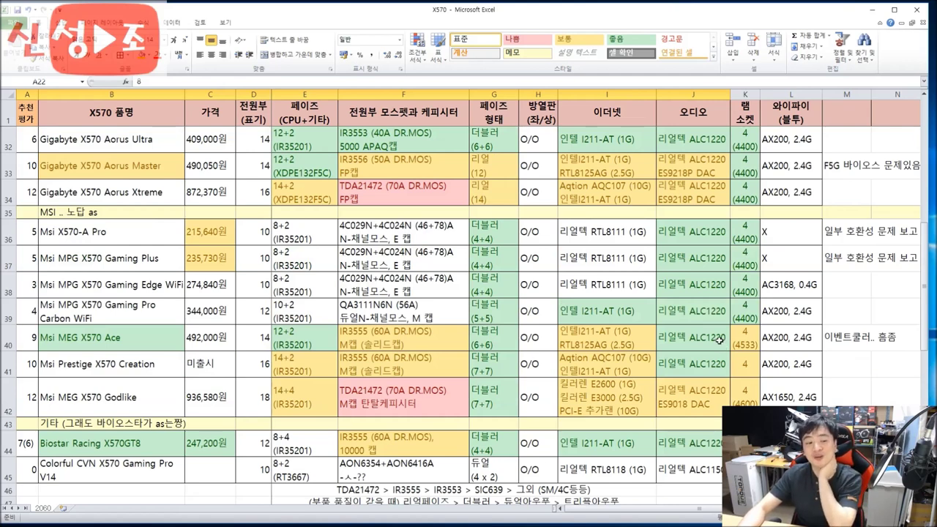
scroll(719, 339, "up", 1)
scroll(706, 344, "down", 2)
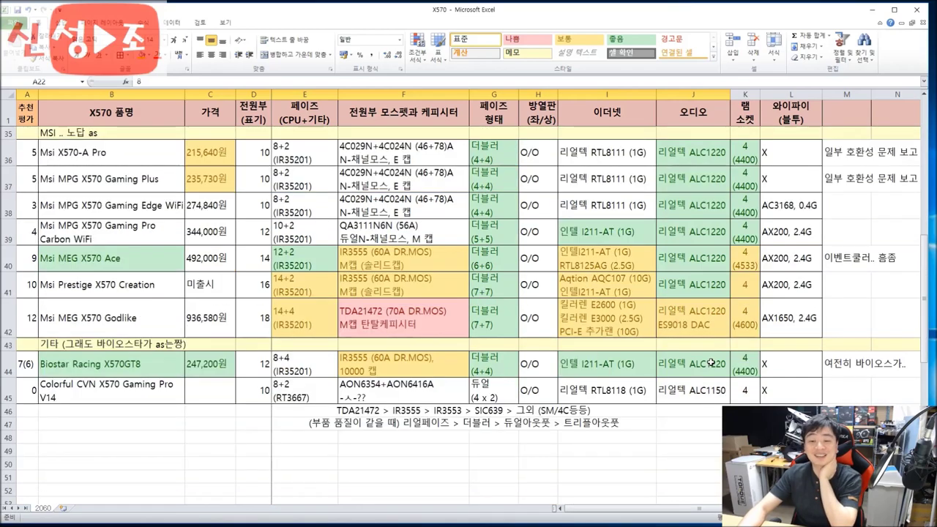
scroll(711, 363, "up", 10)
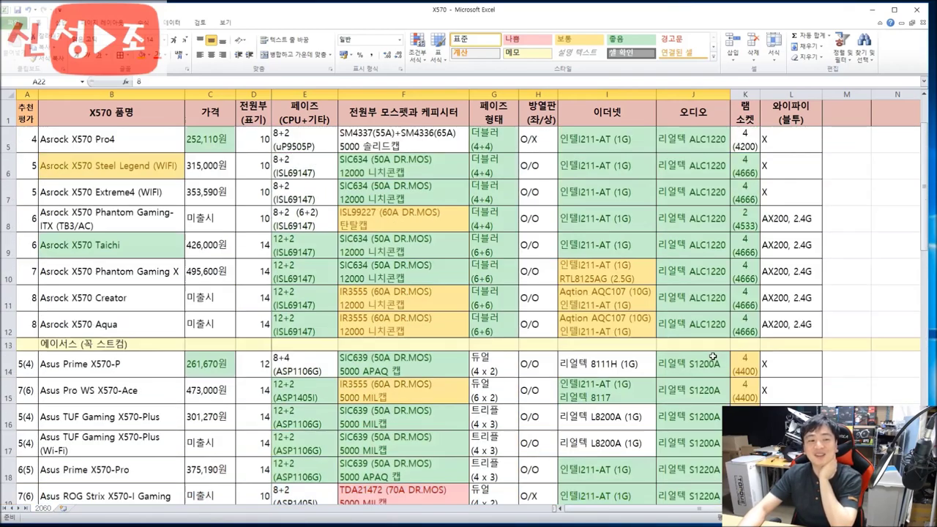
scroll(712, 357, "up", 1)
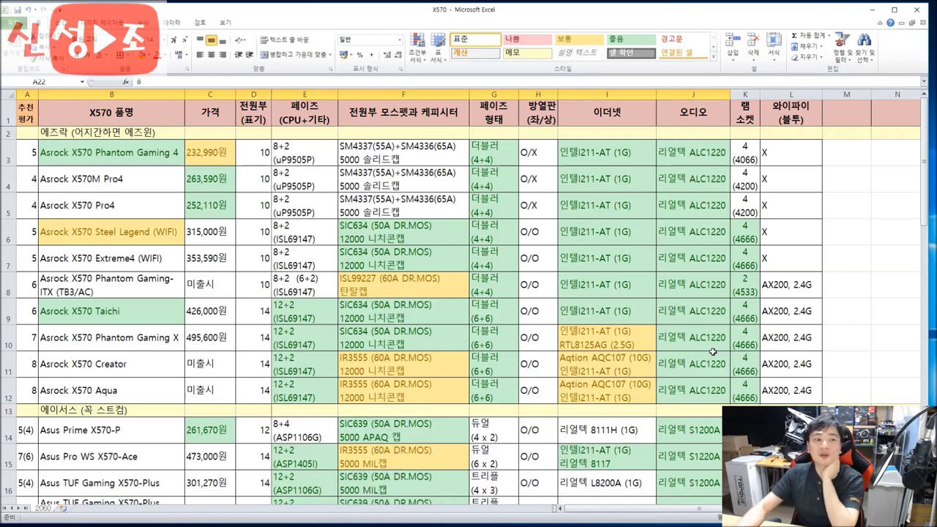
Highlight the table from its column headers through the Asrock boards, and continue to the Asus section
left_click_drag(25, 115, 816, 403)
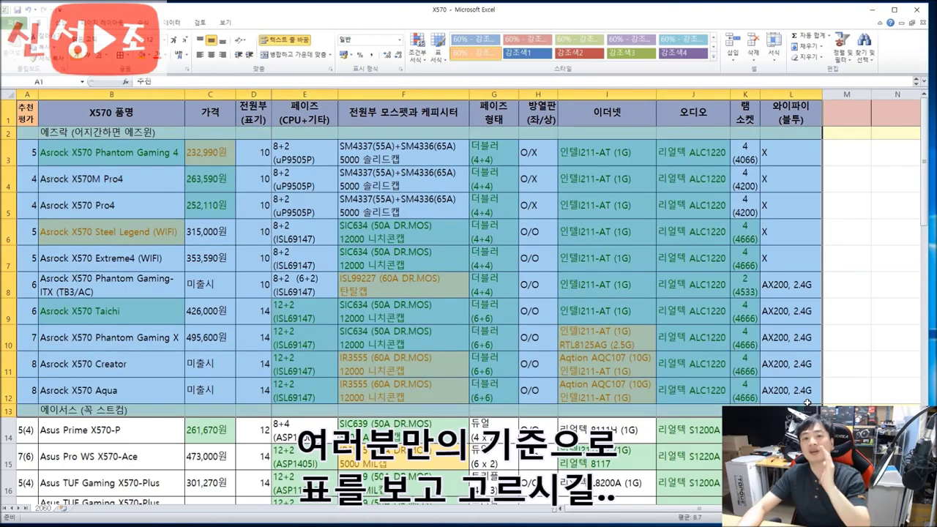
left_click(799, 395)
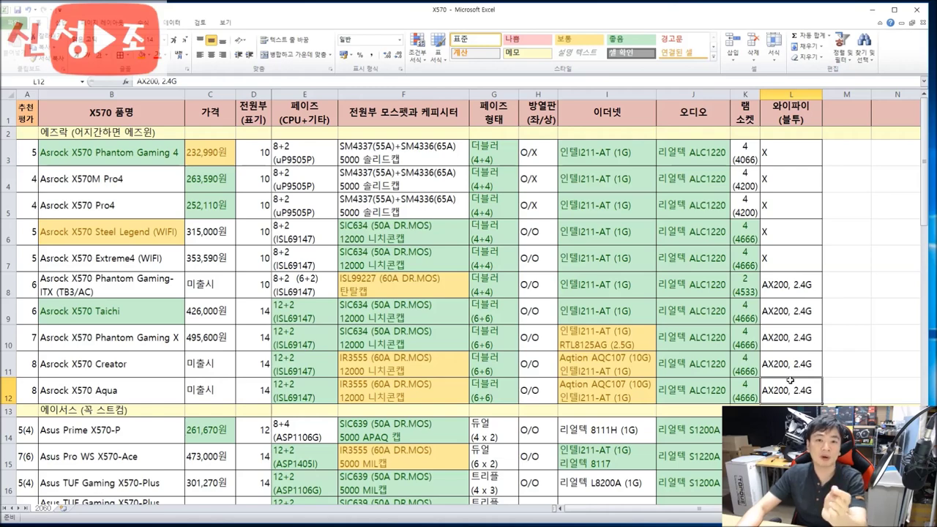
scroll(789, 379, "down", 9)
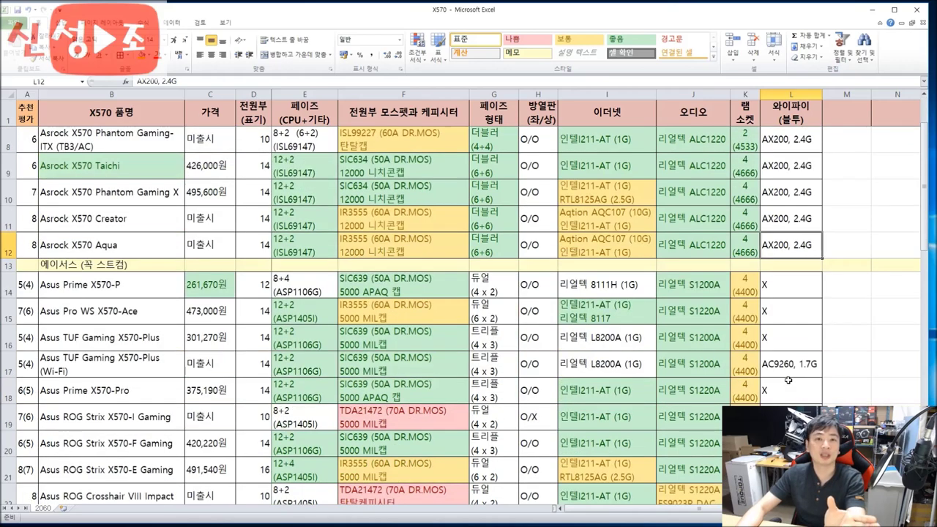